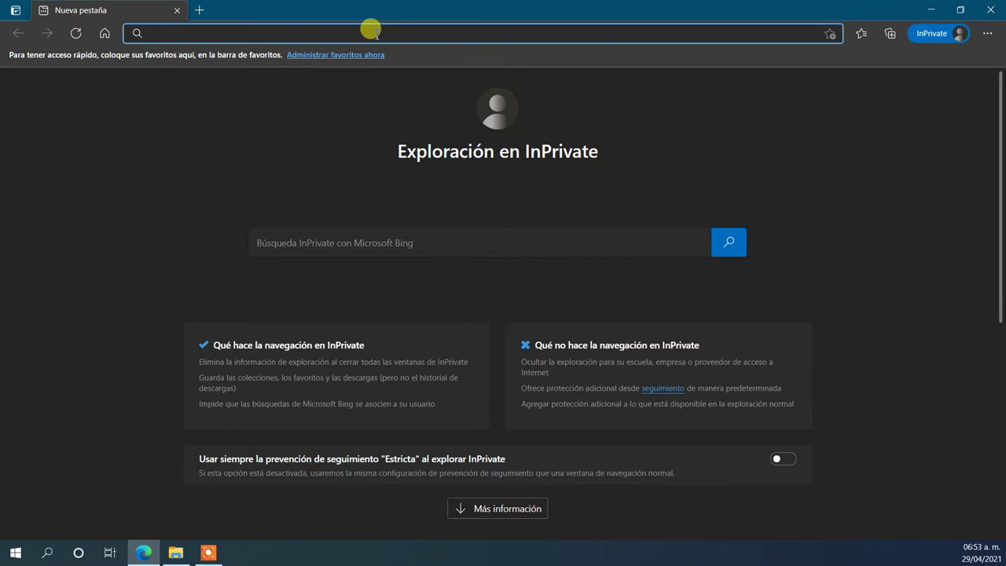
# Step: Search the web for MySQL Workbench and go through its official product page, left untranslated, to the download page
pyautogui.click(399, 243)
pyautogui.write('mysql workbech')
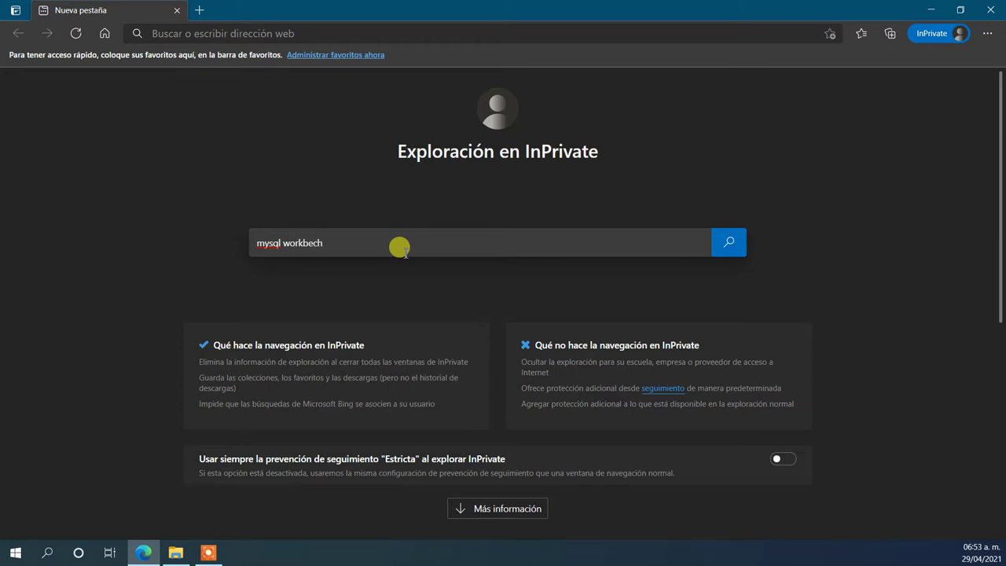
pyautogui.press('Return')
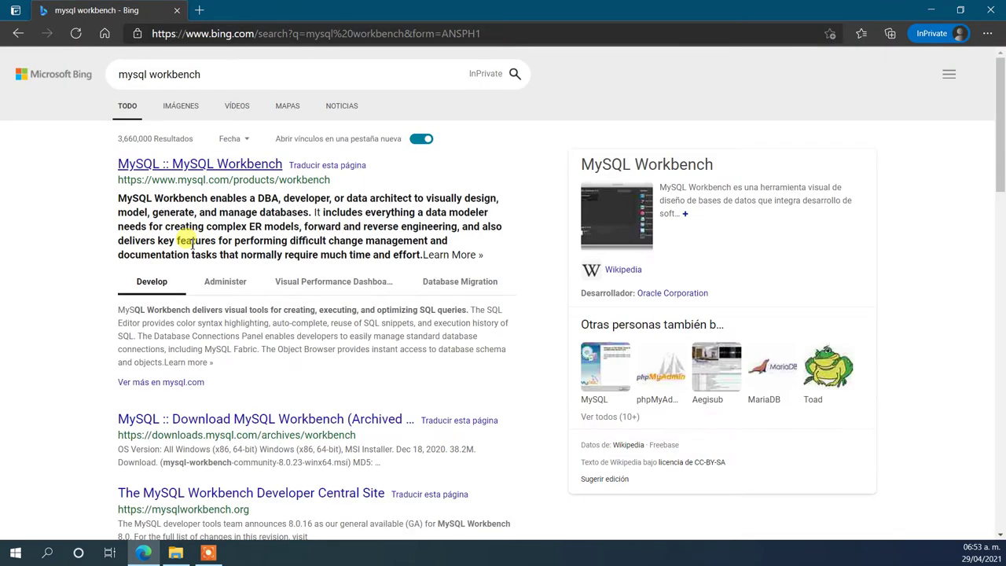
pyautogui.click(206, 164)
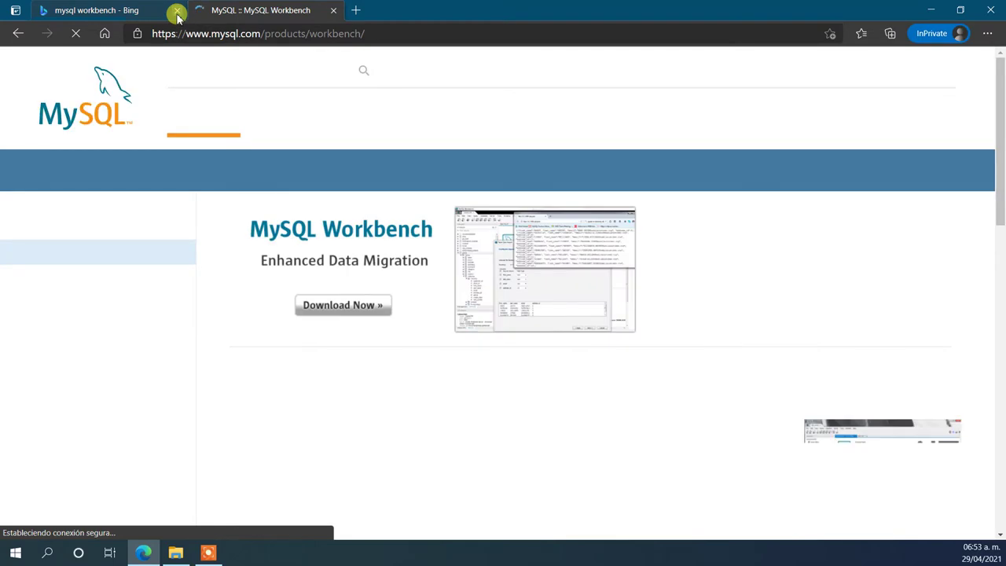
pyautogui.click(178, 10)
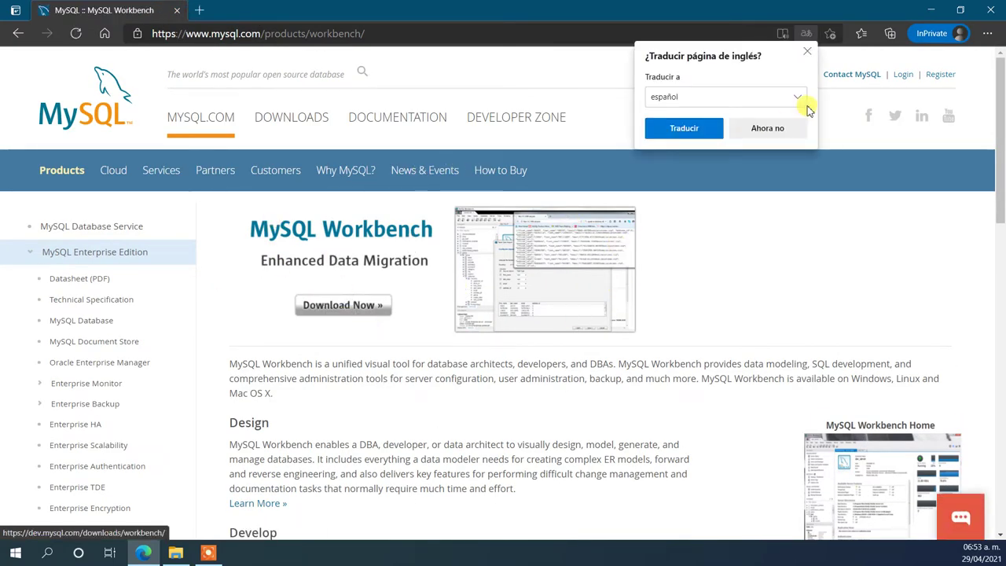
pyautogui.click(767, 128)
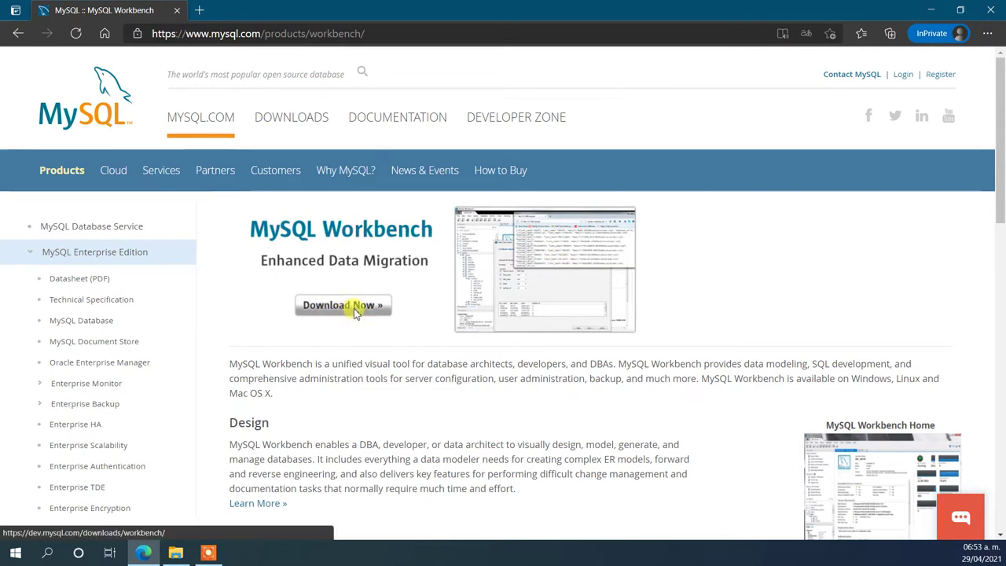
pyautogui.click(342, 308)
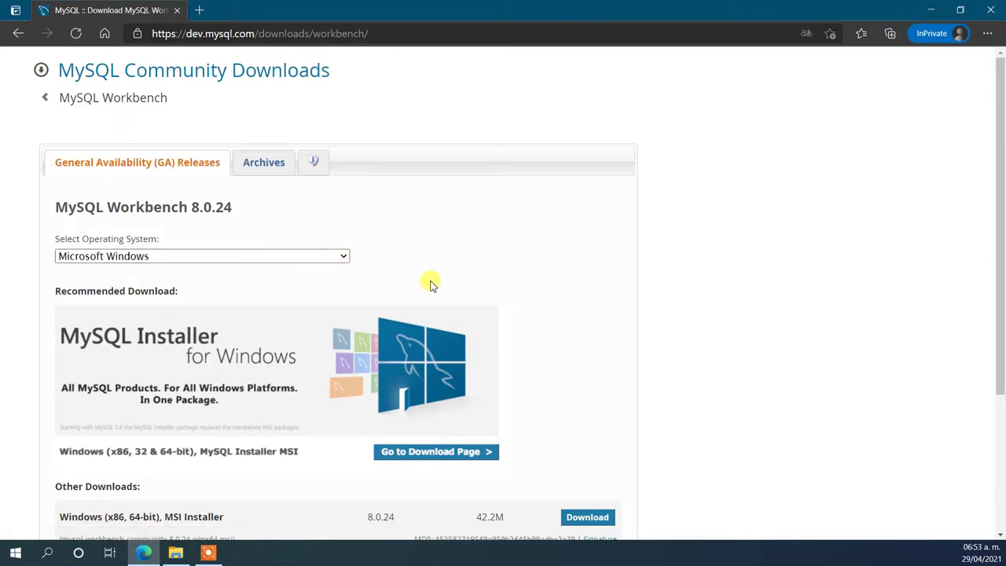
# Step: Check the packages offered for Ubuntu Linux and return the operating system selection to Microsoft Windows
pyautogui.scroll(-1, 707, 406)
pyautogui.scroll(-2, 707, 407)
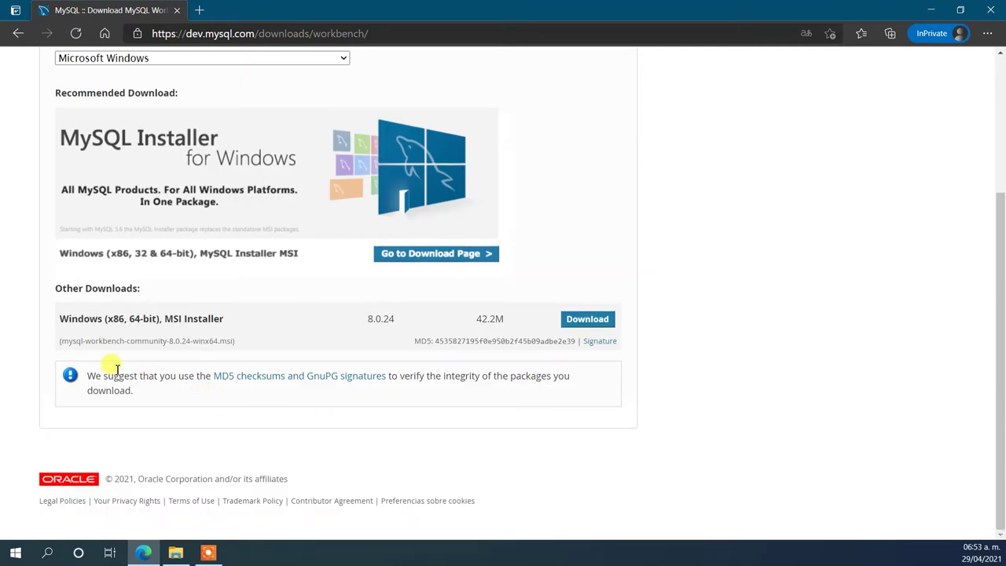
pyautogui.scroll(2, 110, 361)
pyautogui.click(319, 209)
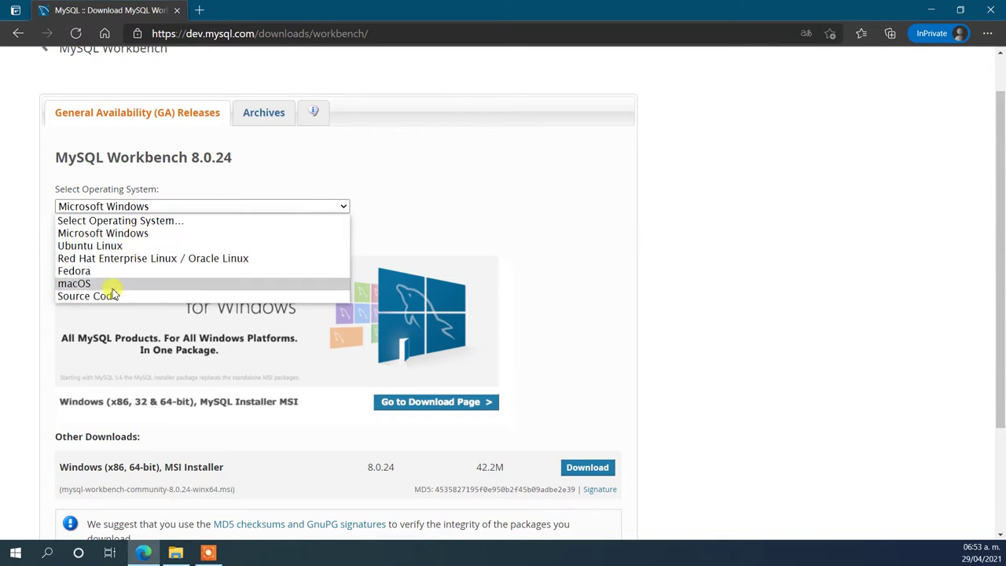
pyautogui.click(118, 247)
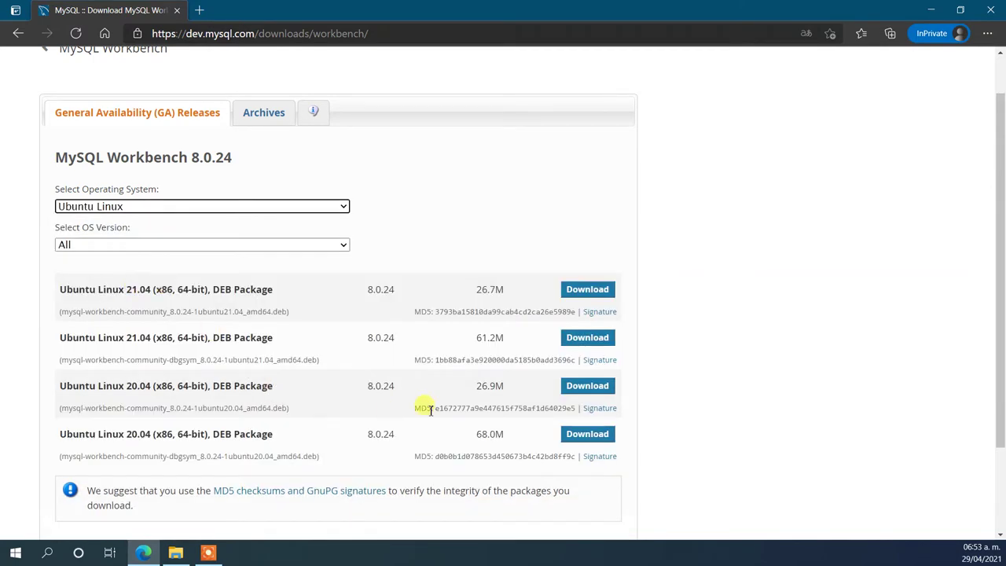
pyautogui.click(314, 209)
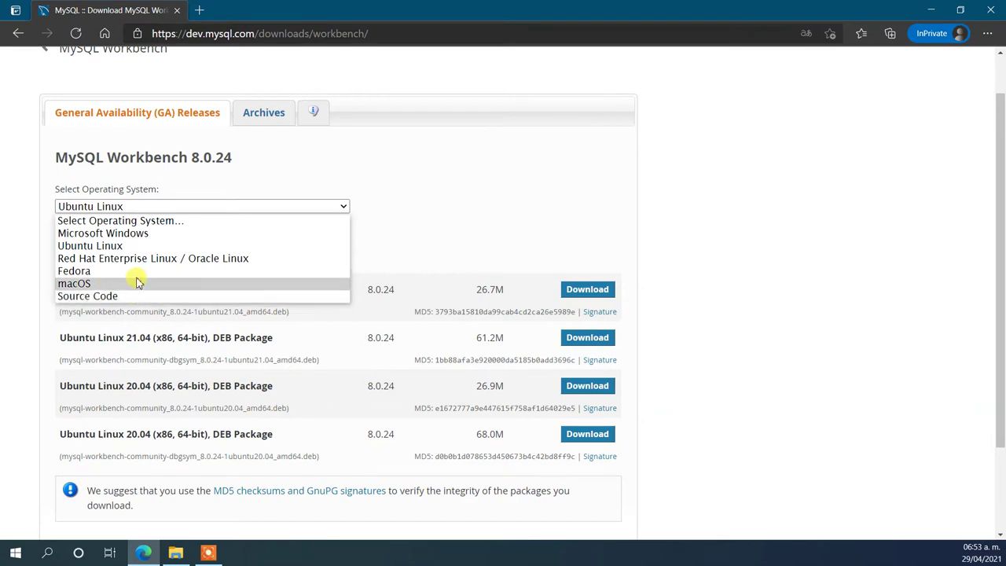
pyautogui.click(158, 241)
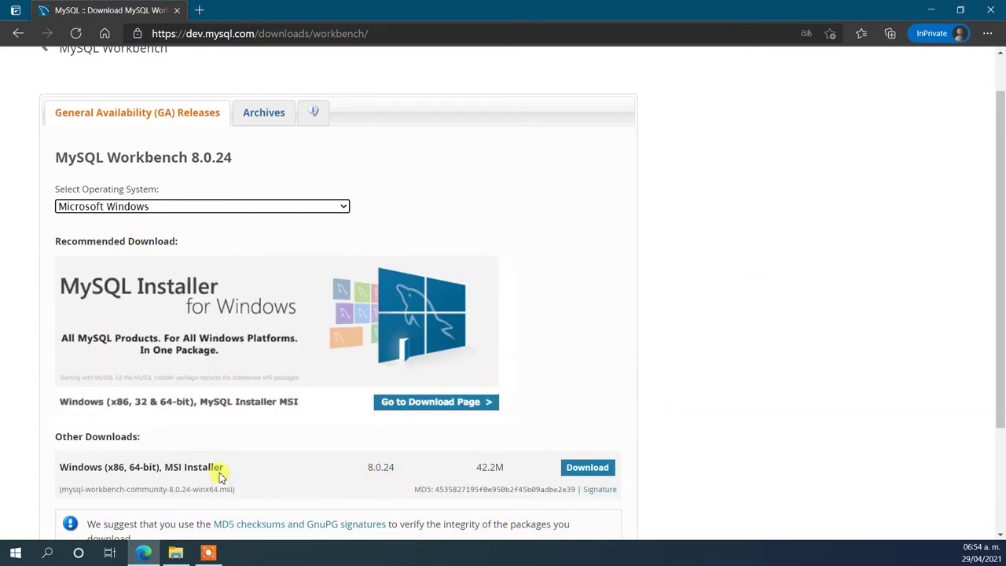
# Step: Download the Windows (x86, 64-bit) MSI Installer of MySQL Workbench 8.0.24 without logging in or signing up
pyautogui.scroll(-2, 267, 452)
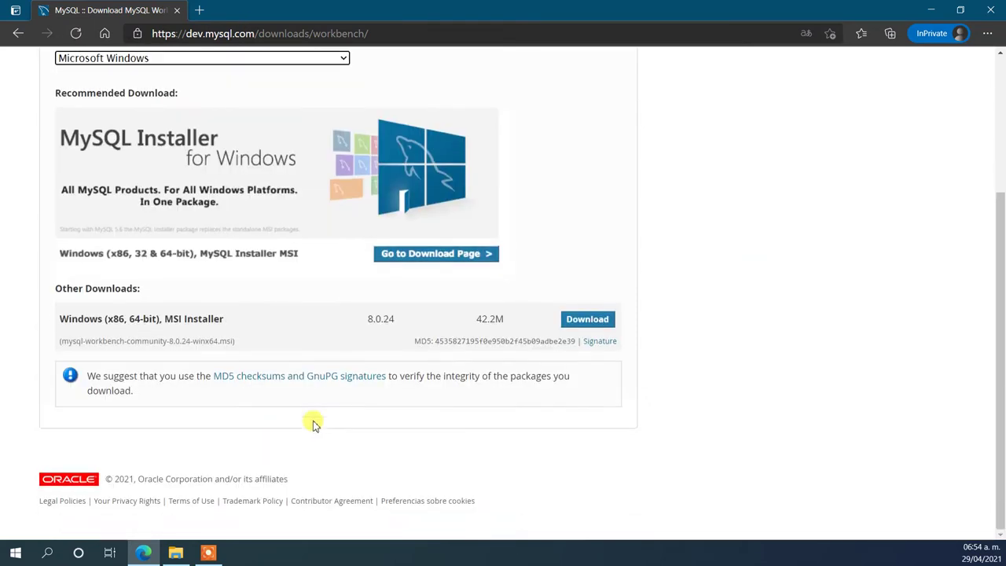
pyautogui.click(590, 320)
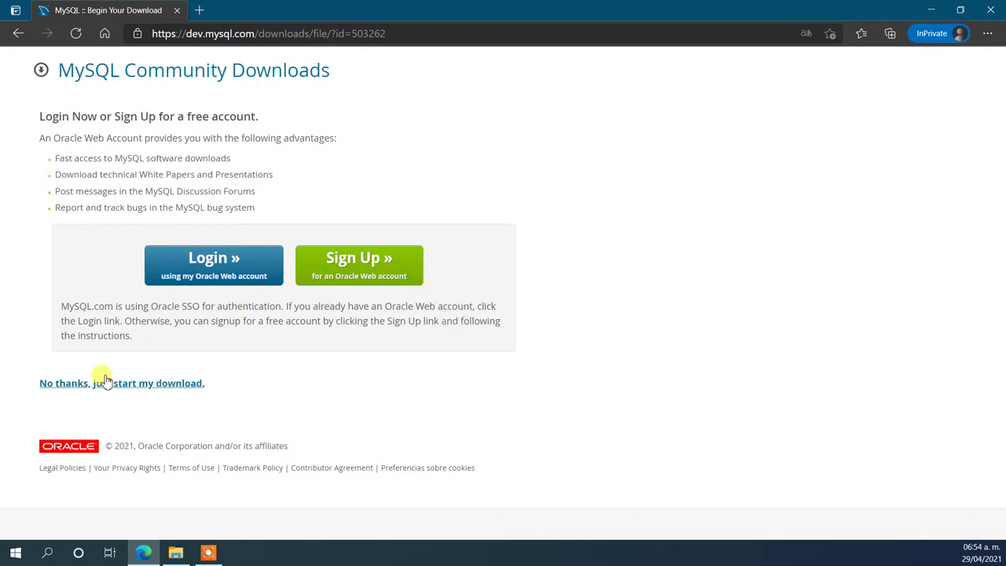
pyautogui.click(88, 385)
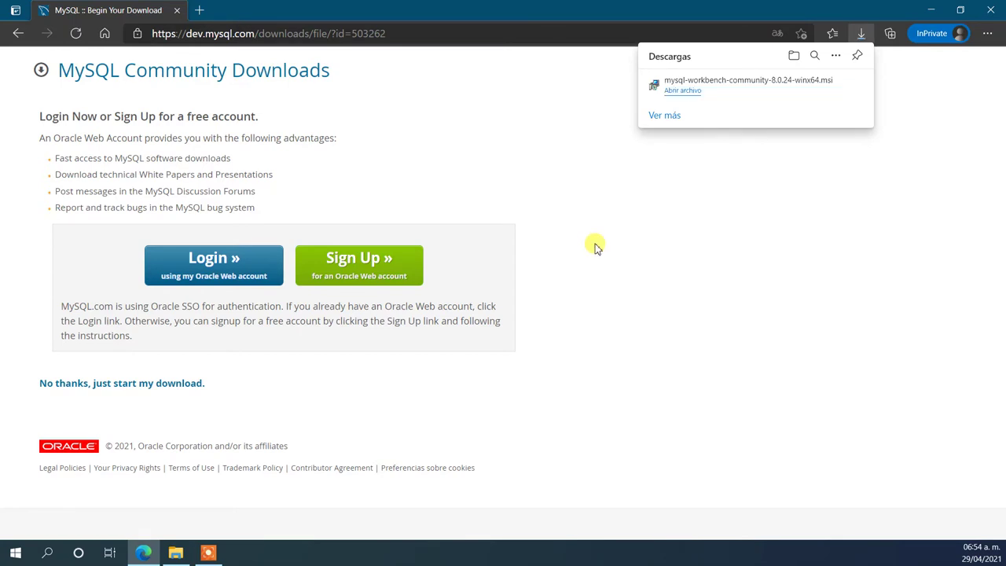
# Step: Run the downloaded mysql-workbench-community-8.0.24-winx64.msi and minimize the browser, moving the setup wizard into clear view
pyautogui.click(687, 91)
pyautogui.click(929, 11)
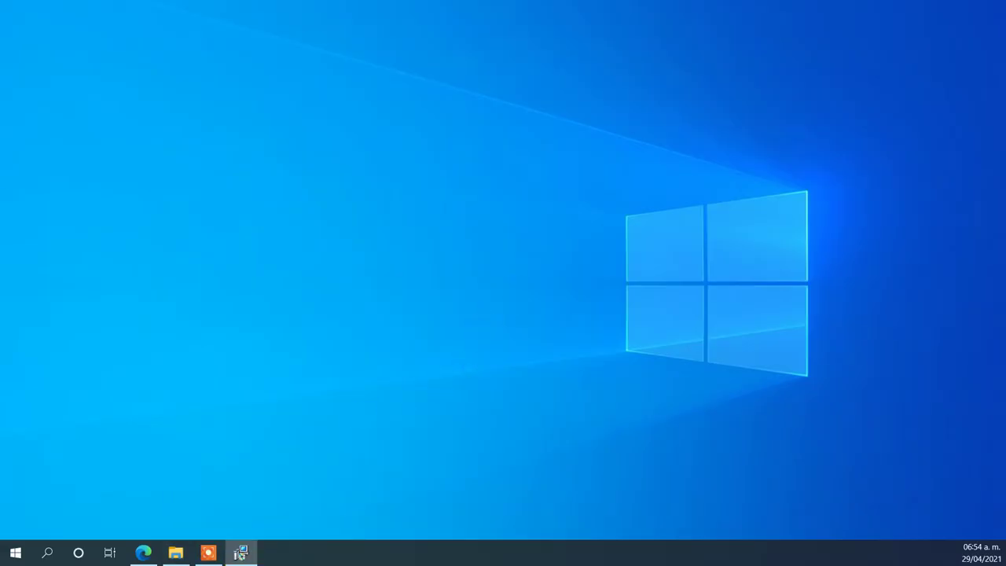
pyautogui.moveTo(507, 112); pyautogui.dragTo(530, 139)
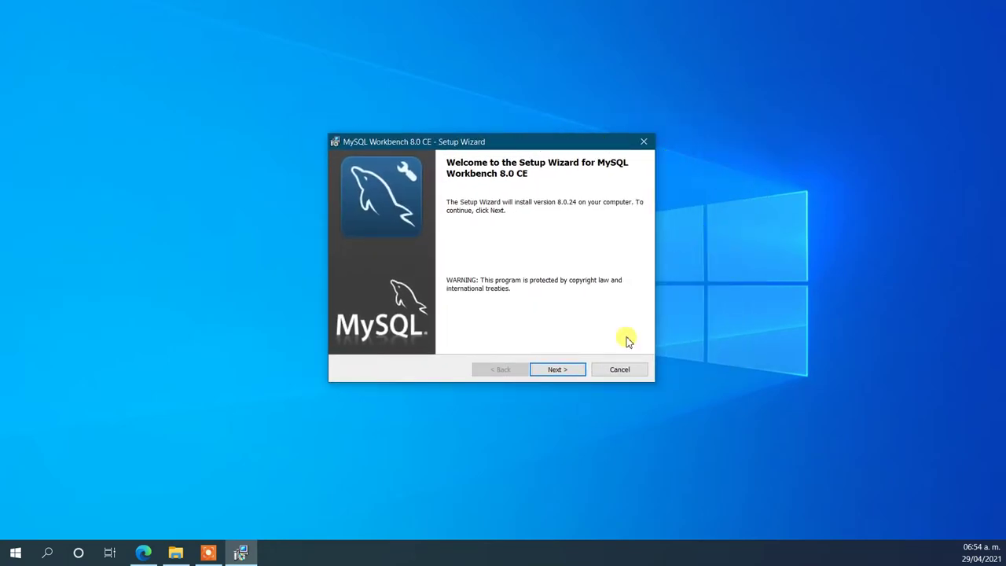
# Step: Install MySQL Workbench 8.0 CE with the Complete setup type in the default folder and launch it in a maximized window
pyautogui.click(557, 369)
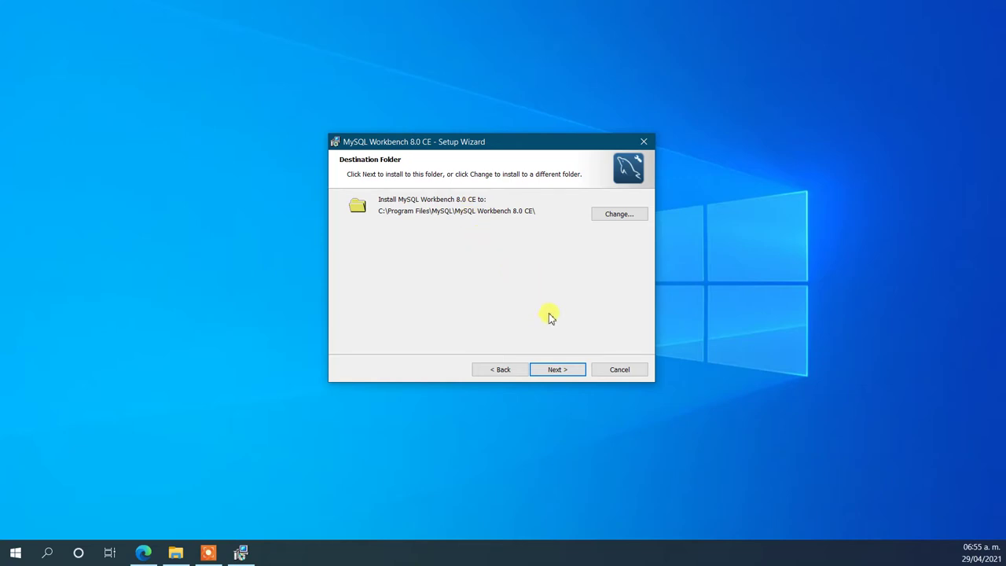
pyautogui.click(554, 377)
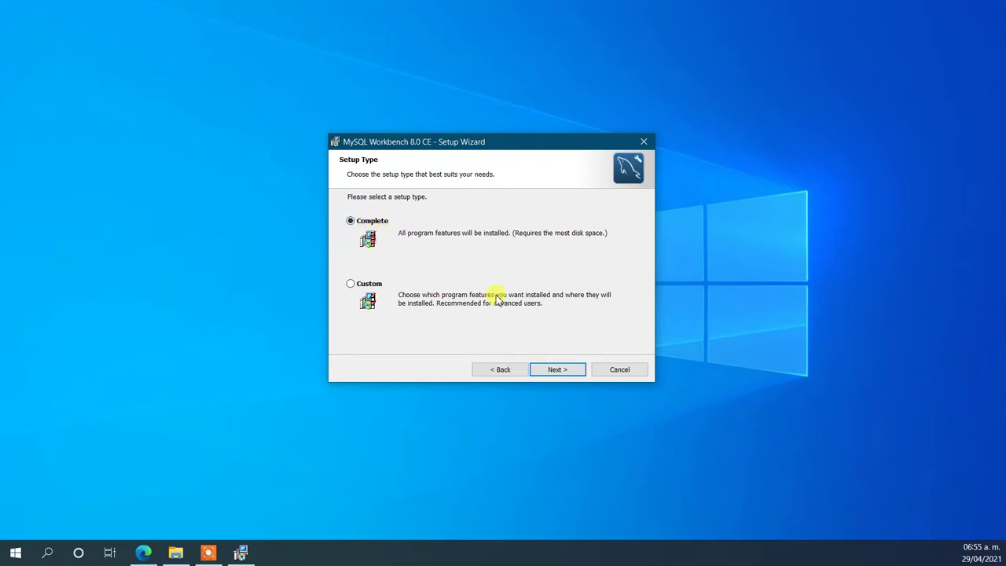
pyautogui.click(556, 370)
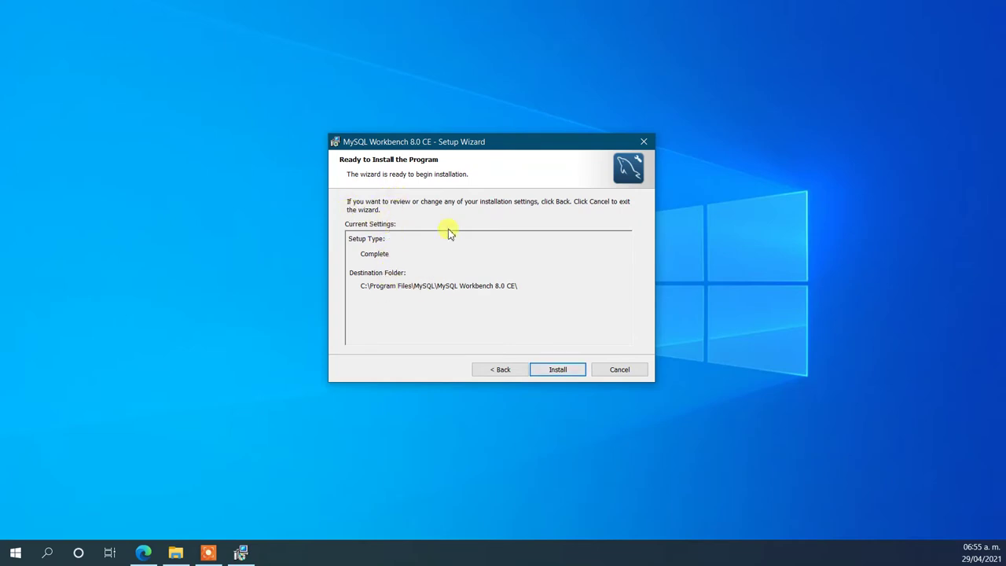
pyautogui.click(563, 374)
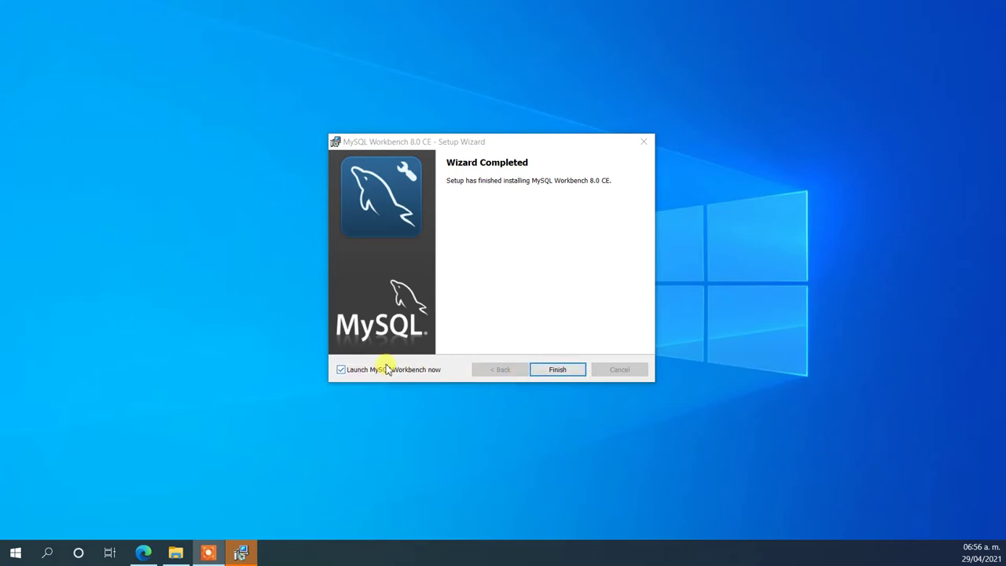
pyautogui.click(557, 371)
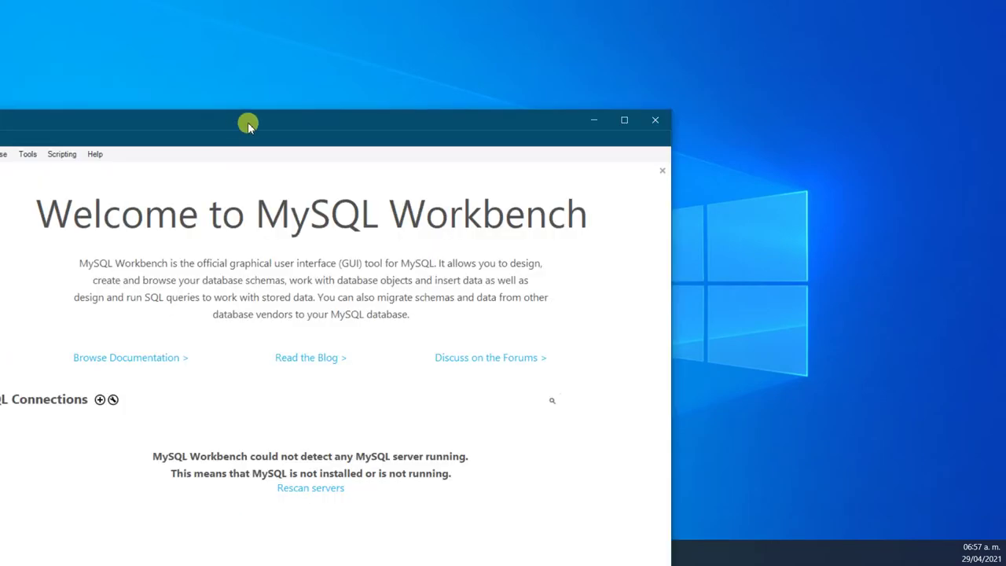
pyautogui.doubleClick(248, 121)
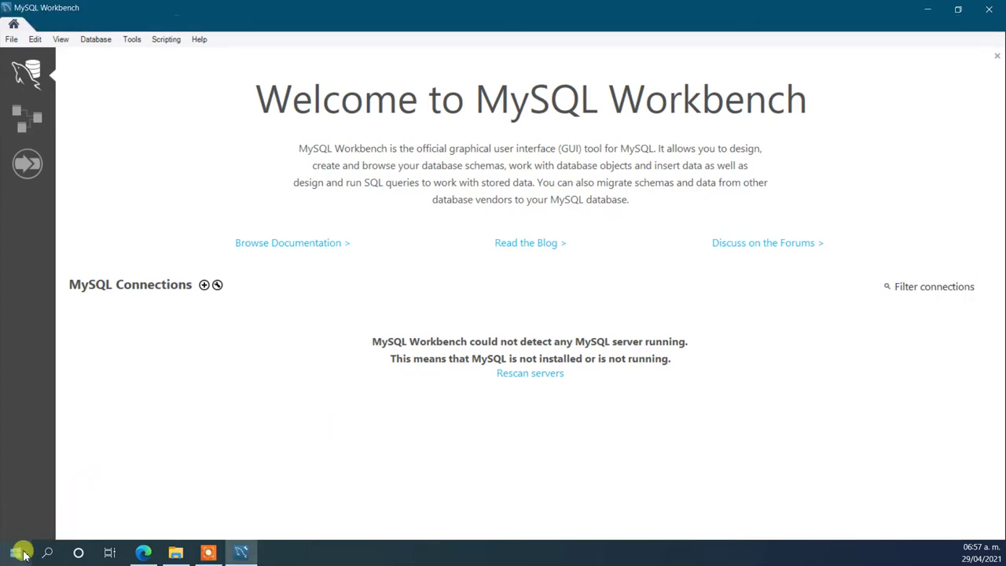
# Step: Switch to Laragon, start all of its services including the MySQL server, and close its window
pyautogui.press('super')
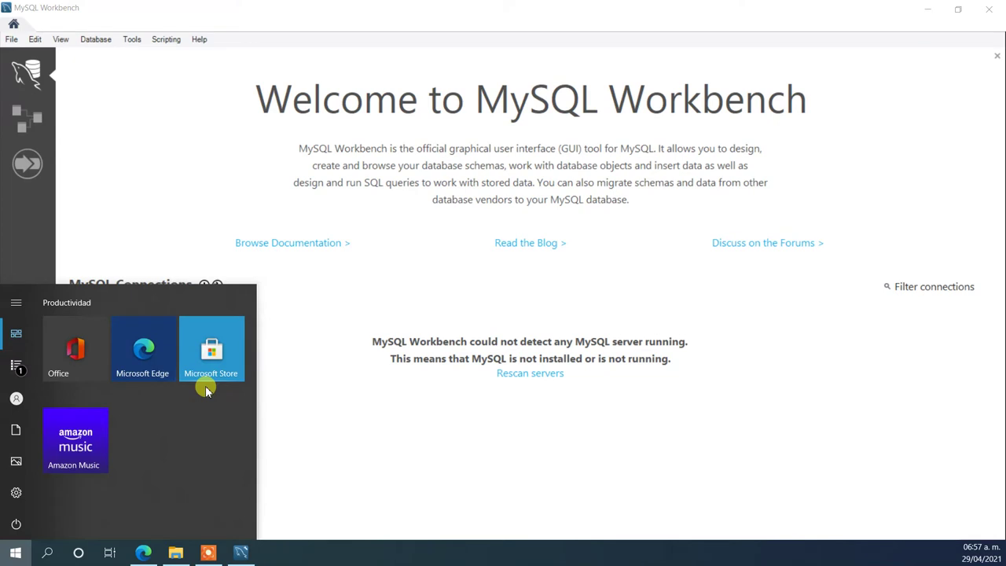
pyautogui.press('super')
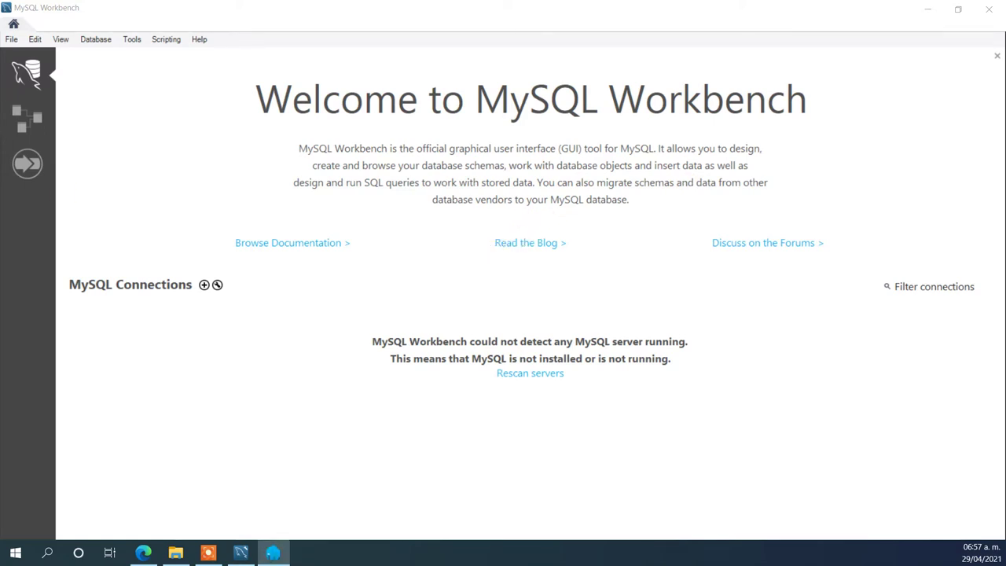
pyautogui.moveTo(734, 260); pyautogui.dragTo(572, 144)
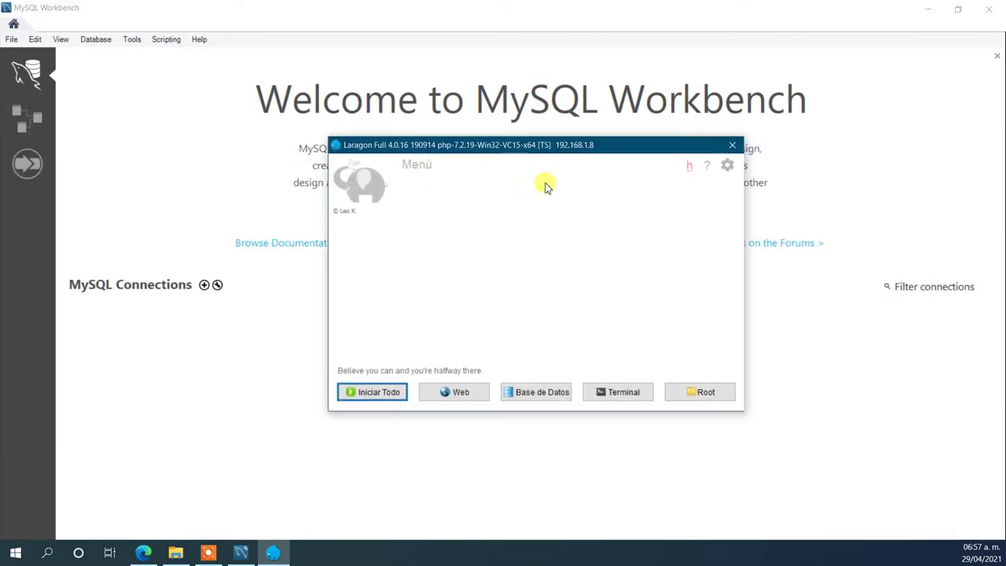
pyautogui.click(938, 12)
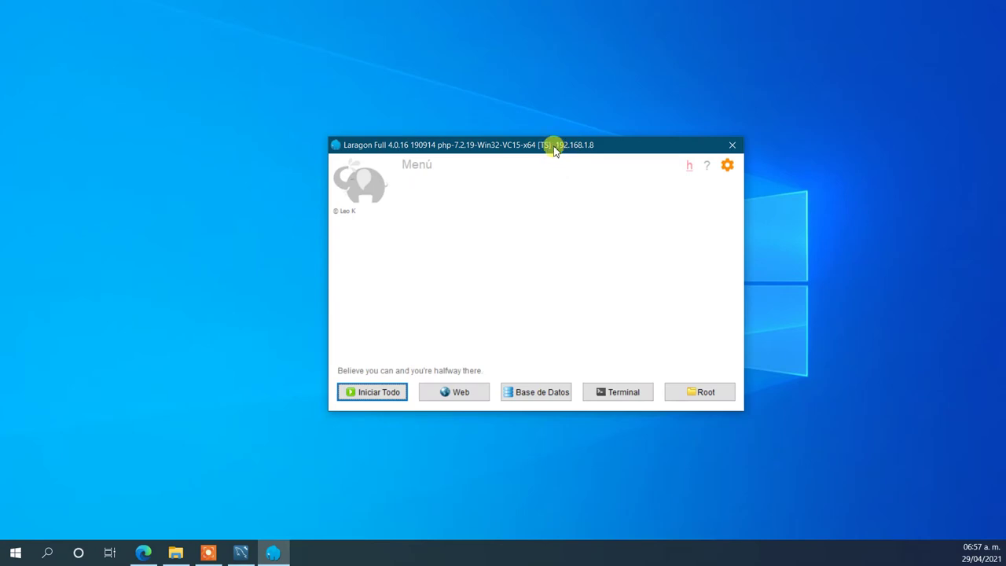
pyautogui.moveTo(553, 149); pyautogui.dragTo(537, 144)
pyautogui.click(361, 386)
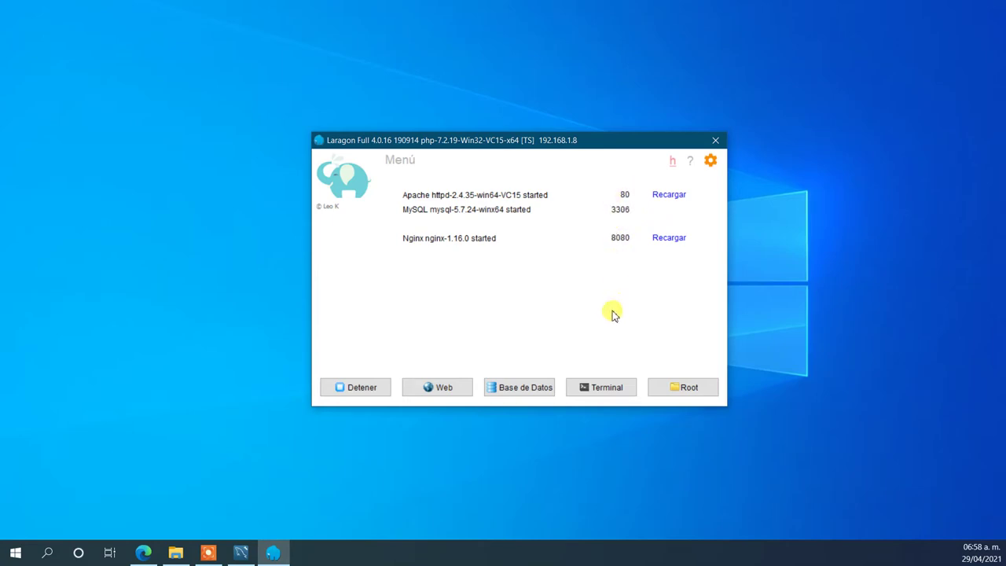
pyautogui.click(534, 479)
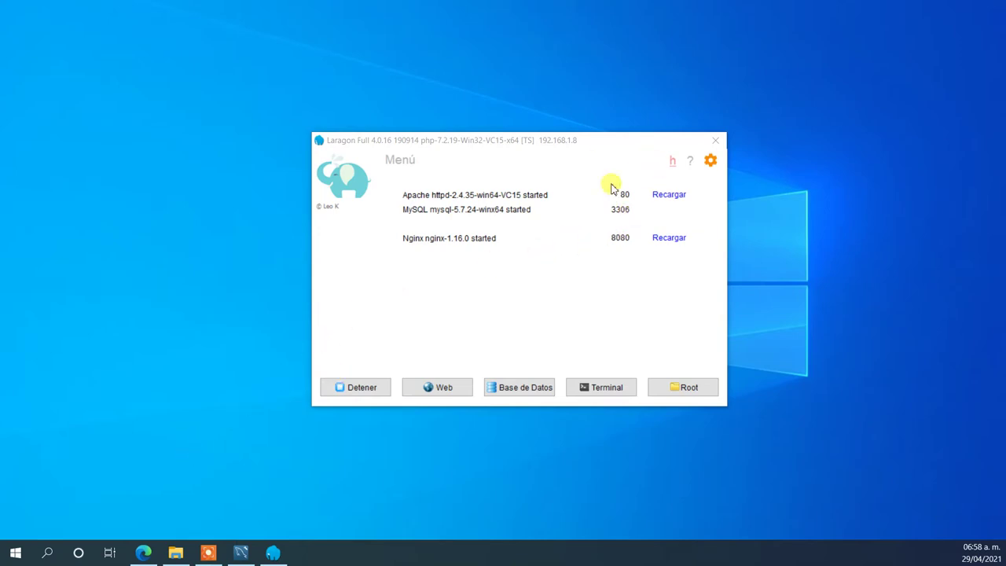
pyautogui.click(715, 140)
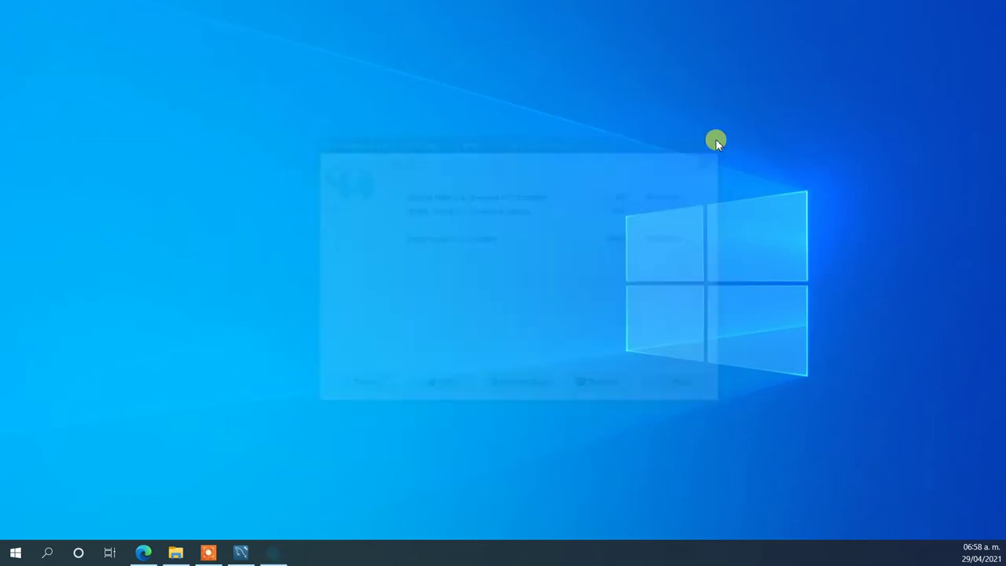
# Step: In MySQL Workbench, fill in a new connection named mysql with the username useradmin, without storing a password
pyautogui.click(230, 551)
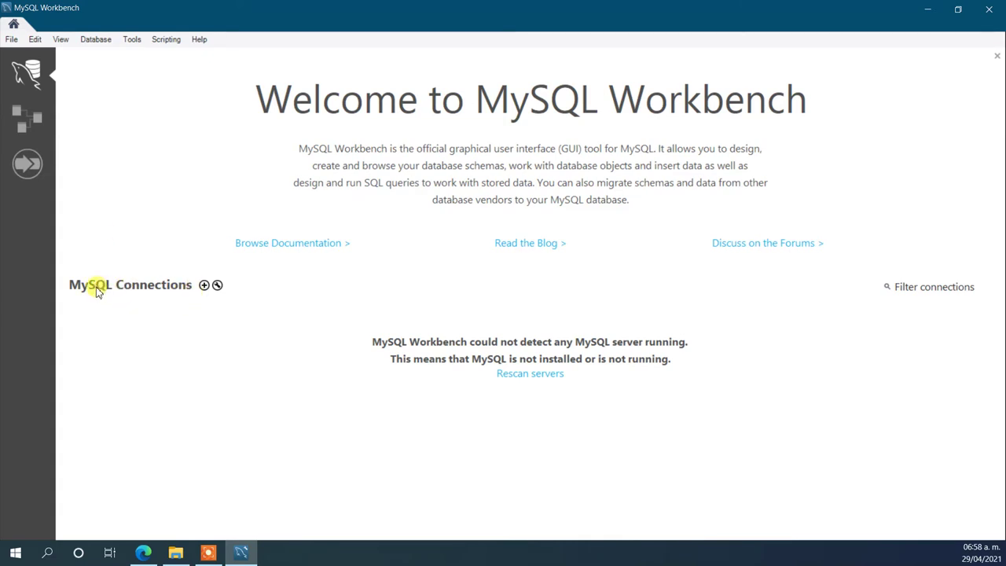
pyautogui.click(203, 286)
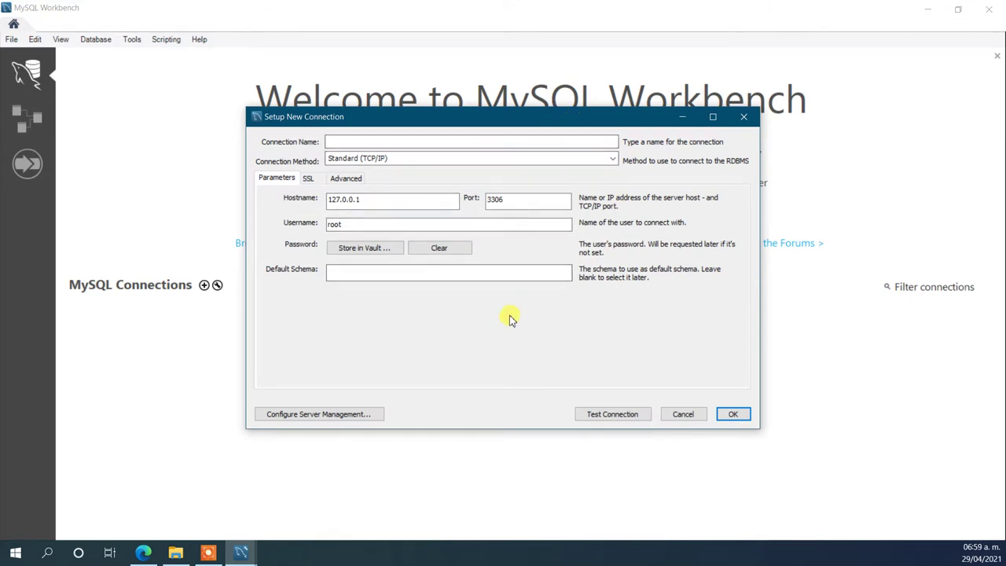
pyautogui.click(387, 144)
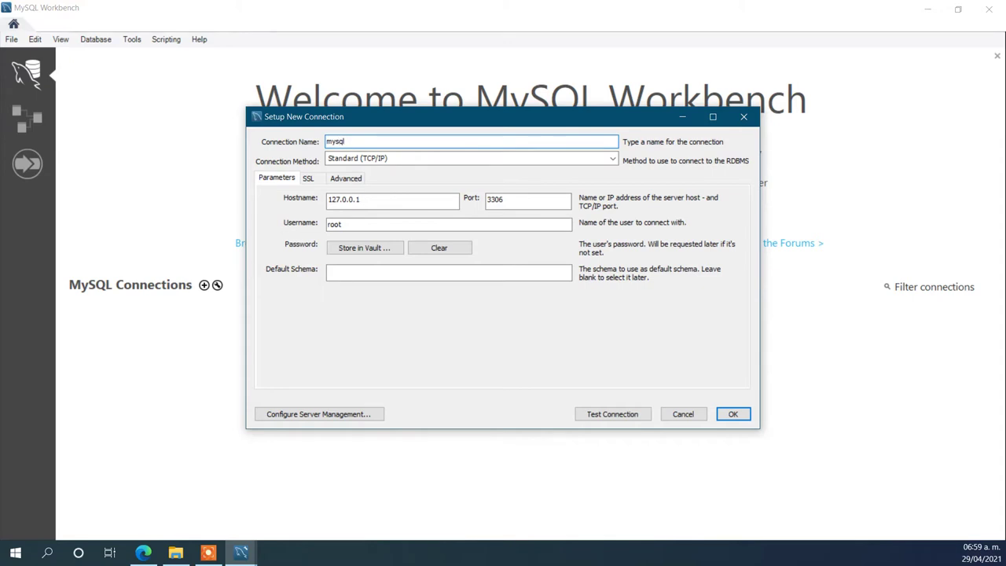
pyautogui.click(360, 225)
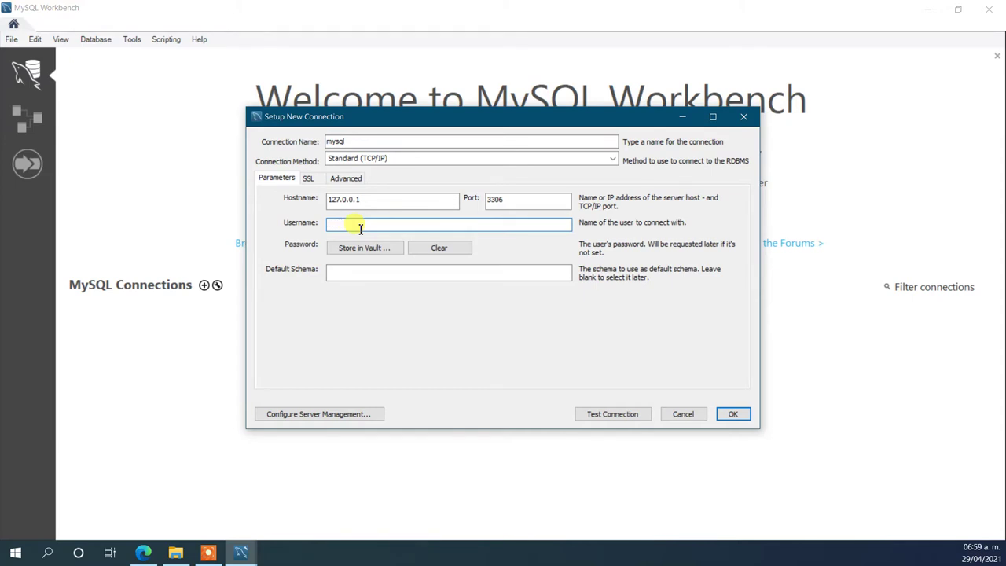
pyautogui.write('useradmin')
pyautogui.click(386, 249)
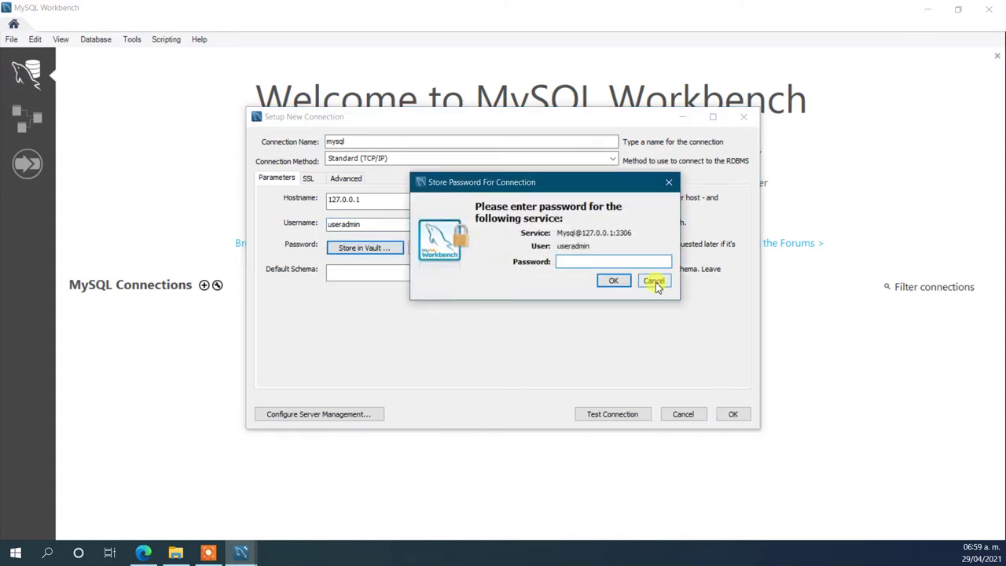
pyautogui.click(655, 283)
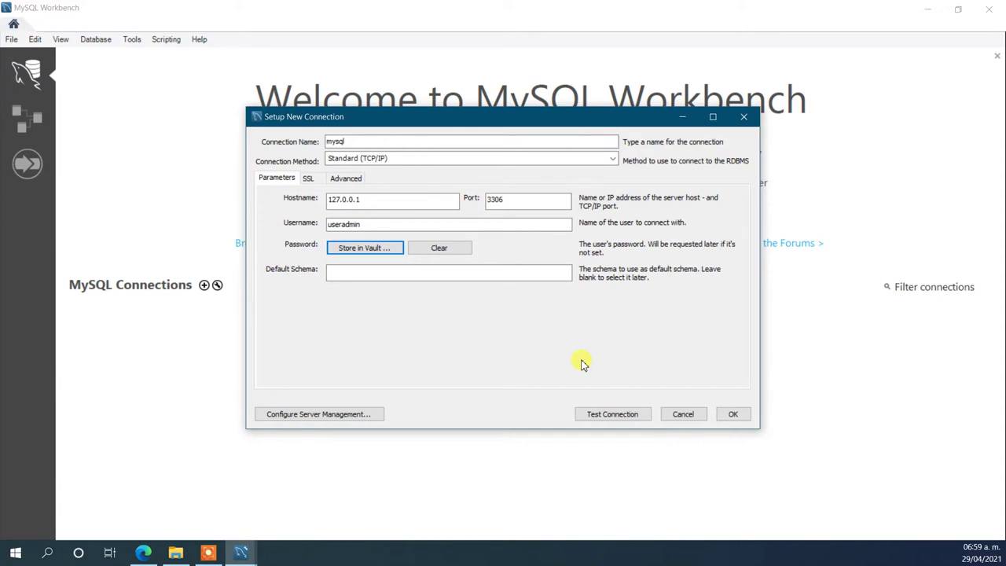
# Step: Test the new mysql connection by entering the useradmin account's password, and save the connection
pyautogui.click(618, 416)
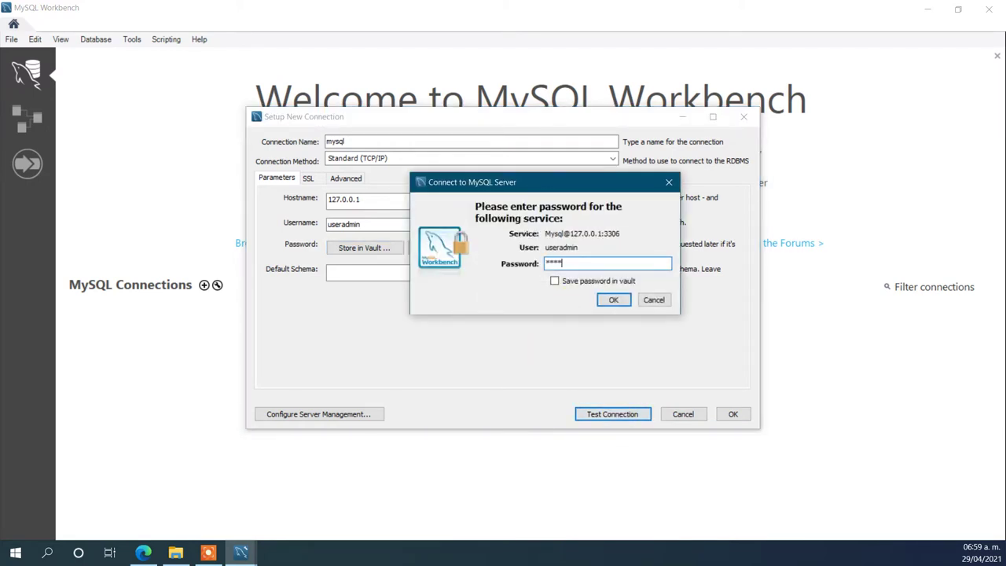
pyautogui.click(616, 300)
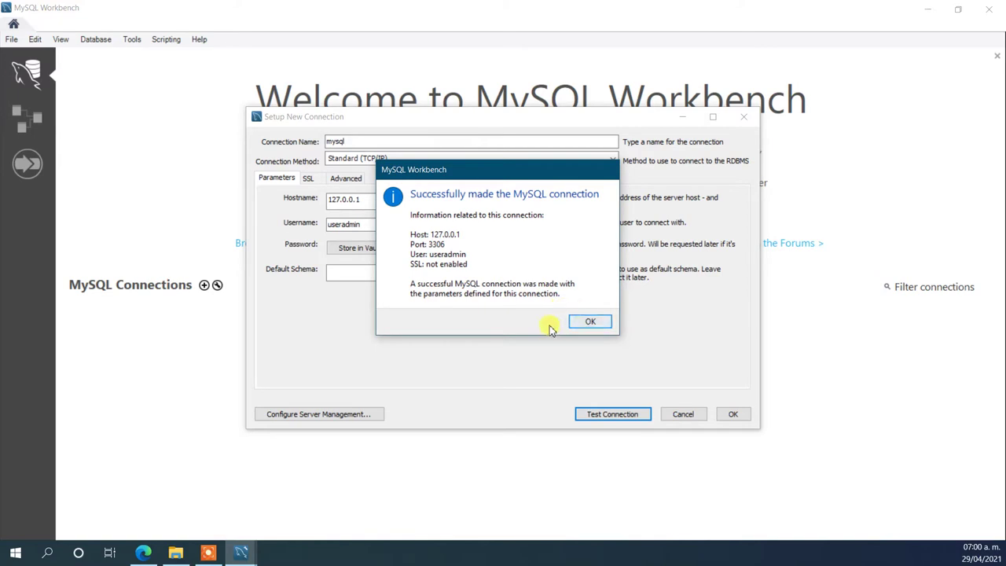
pyautogui.click(591, 321)
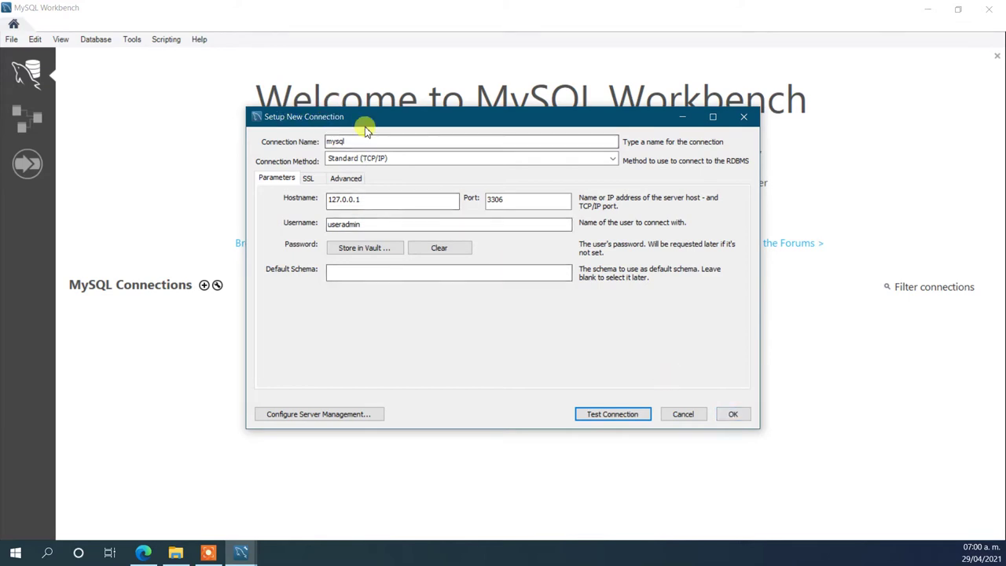
pyautogui.click(732, 415)
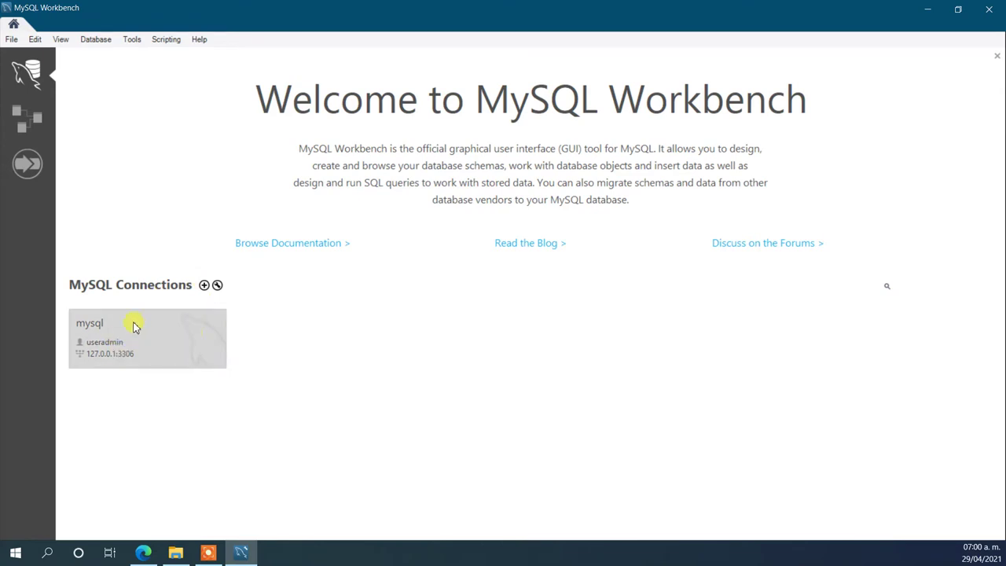
# Step: Define a second connection named conexión2 for the username root and test it
pyautogui.click(203, 285)
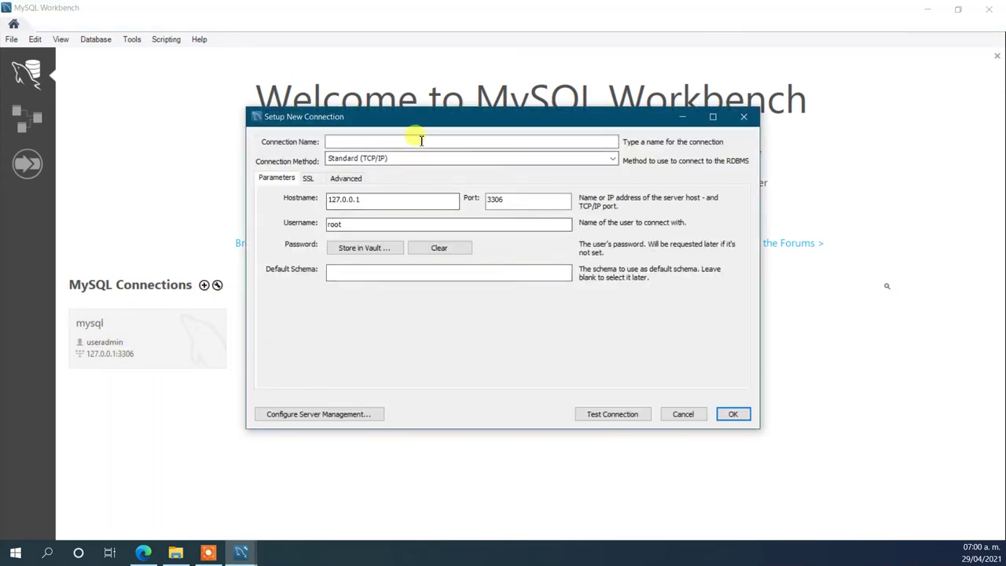
pyautogui.click(422, 140)
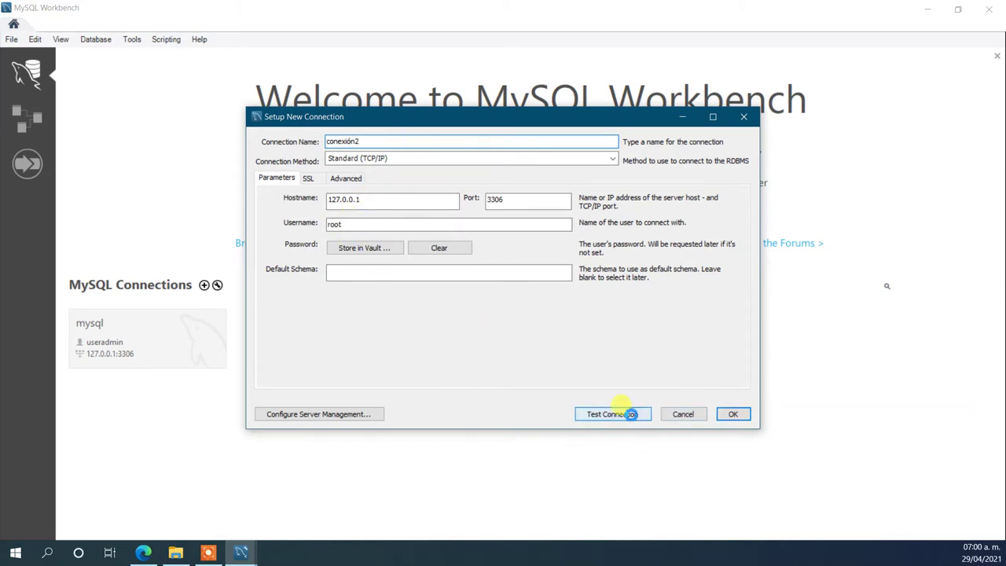
pyautogui.click(631, 413)
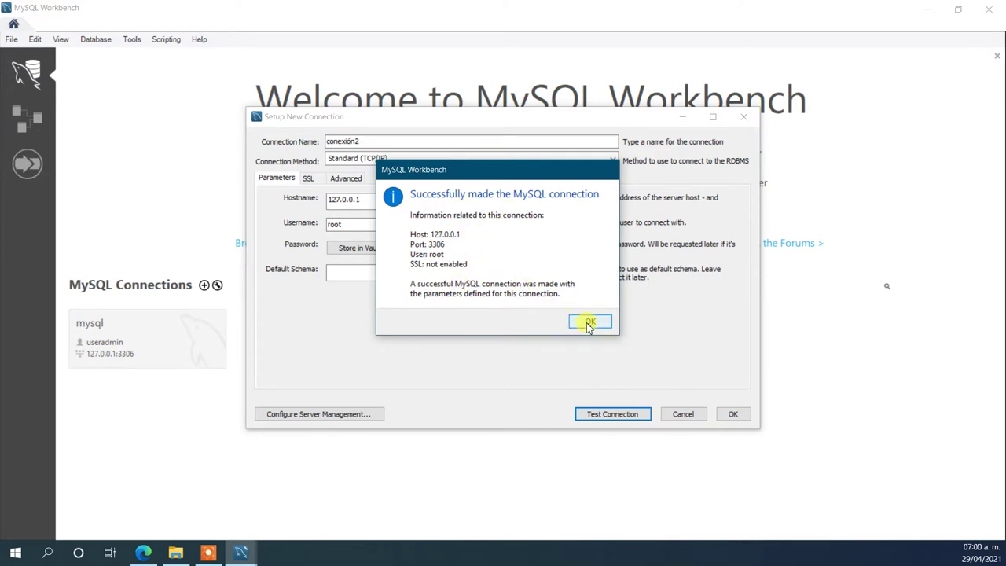
pyautogui.click(590, 323)
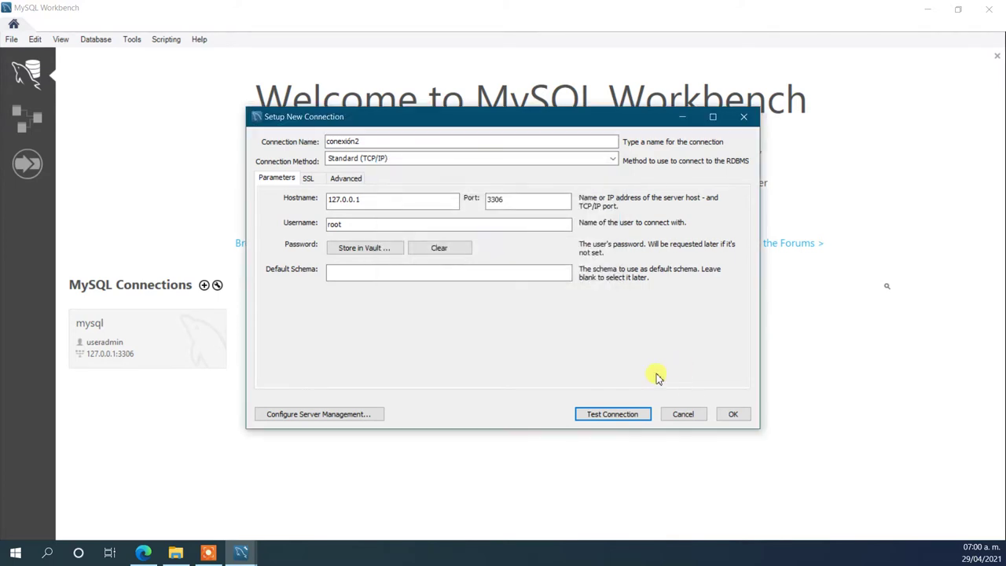
pyautogui.click(732, 415)
# Step: Try to test conexión2 with the mistyped username roo, entering a password for it
pyautogui.click(354, 226)
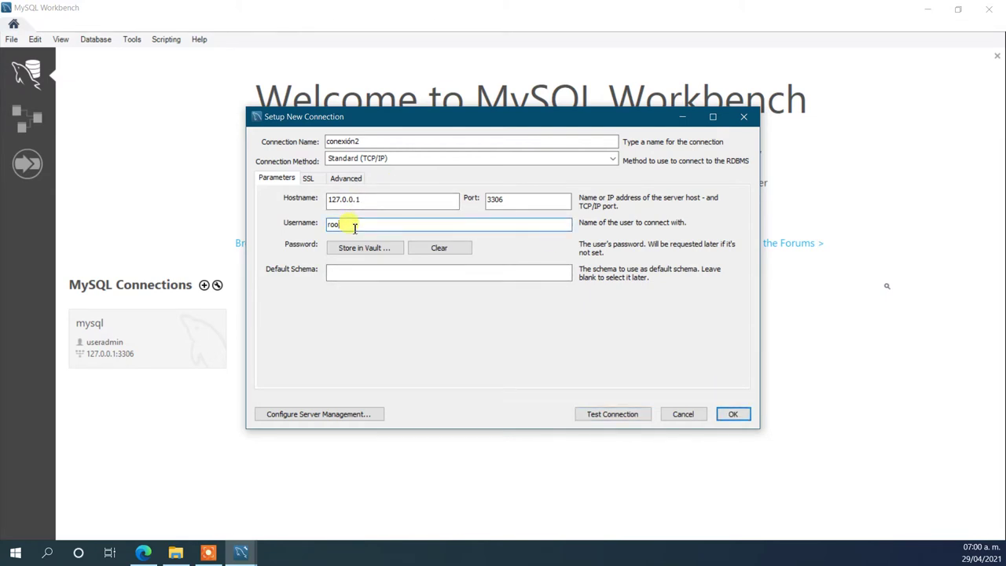
pyautogui.click(609, 418)
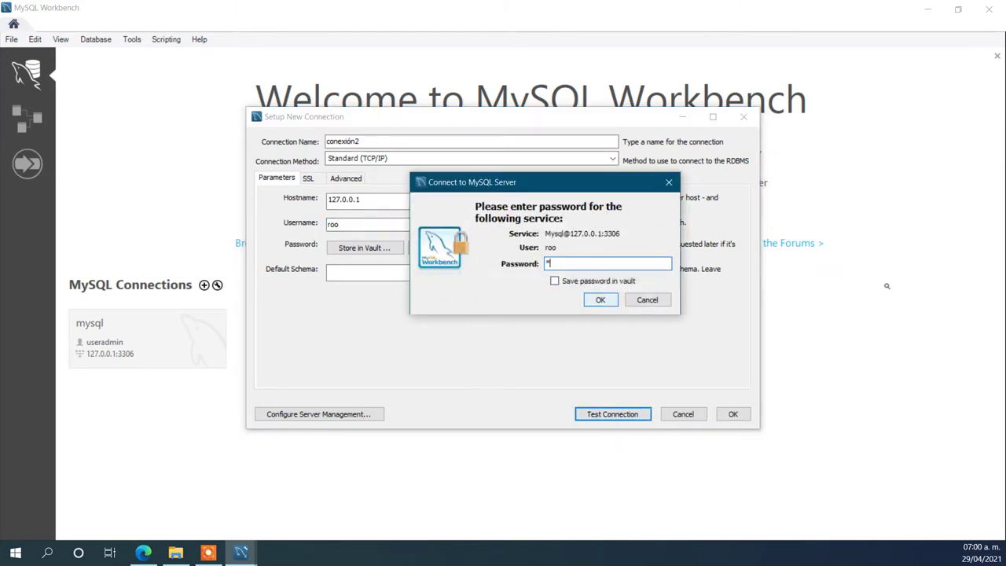
pyautogui.click(600, 299)
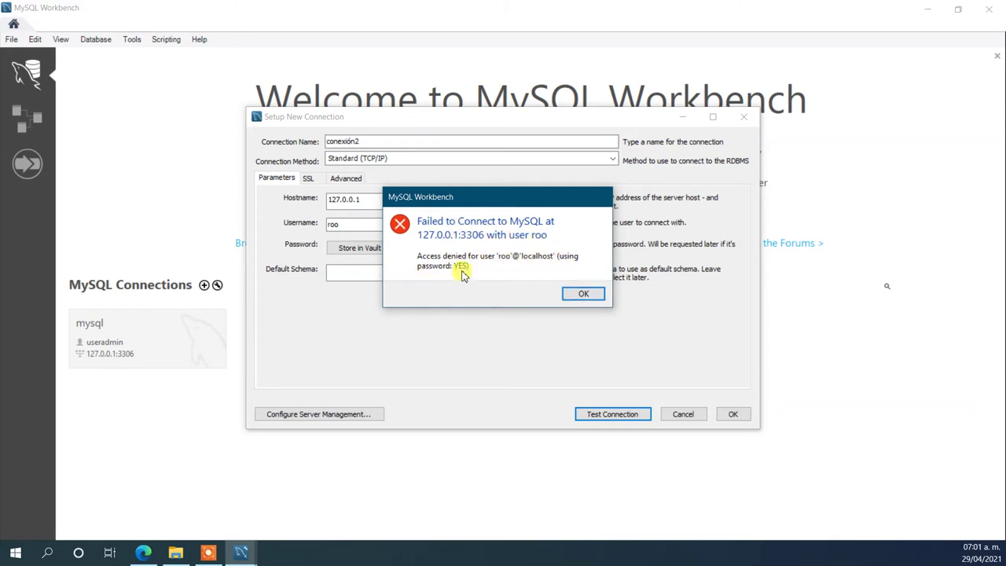
pyautogui.click(582, 295)
# Step: Set the username of conexión2 back to root and save the connection
pyautogui.click(394, 226)
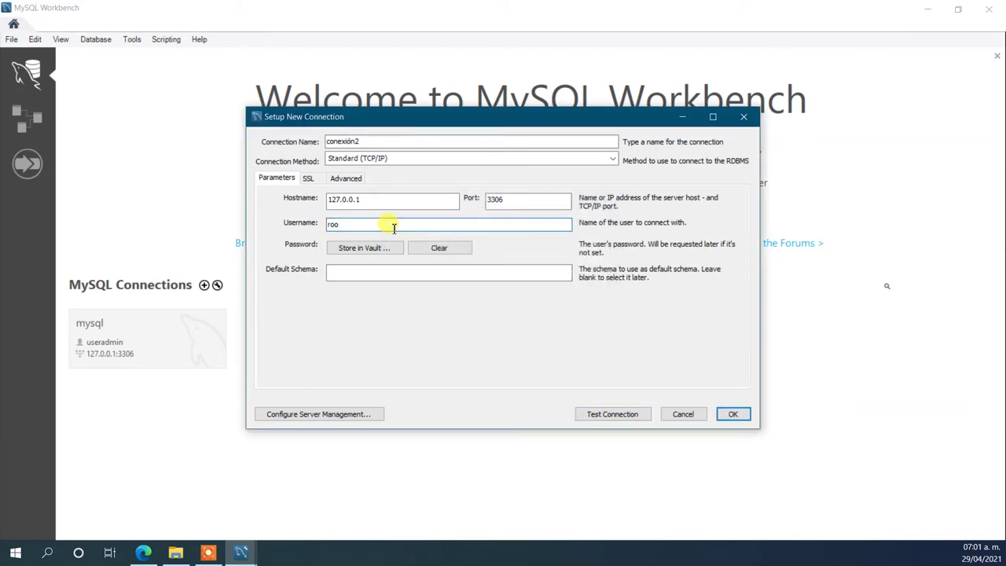
pyautogui.click(732, 412)
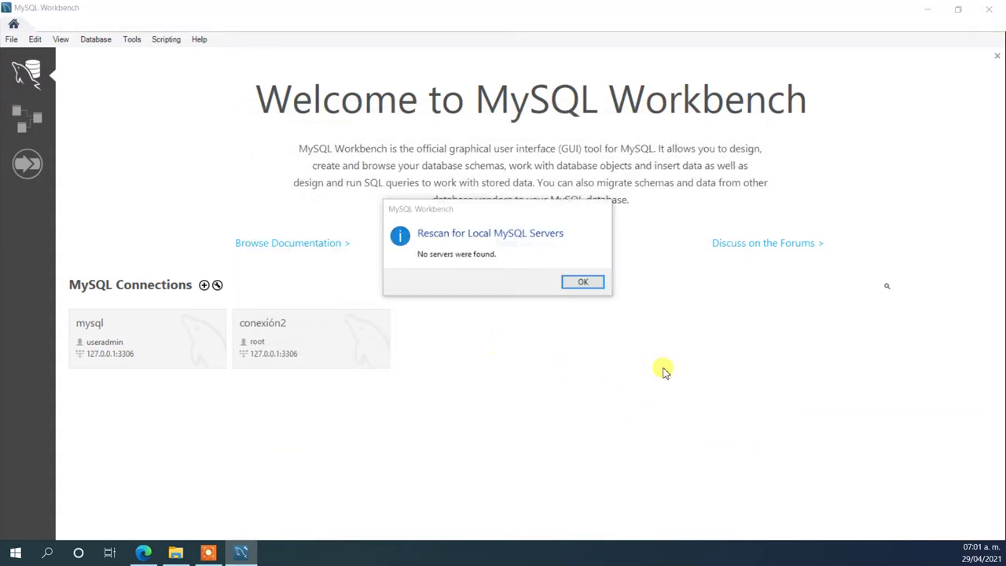
pyautogui.click(586, 283)
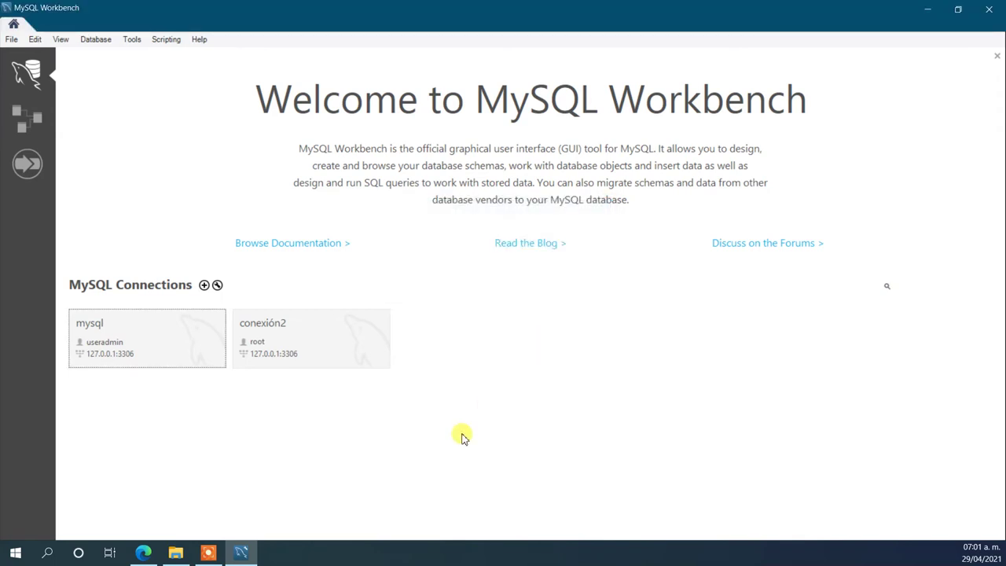
# Step: Open the mysql connection and widen its query editor by narrowing the SQL Additions area
pyautogui.click(138, 343)
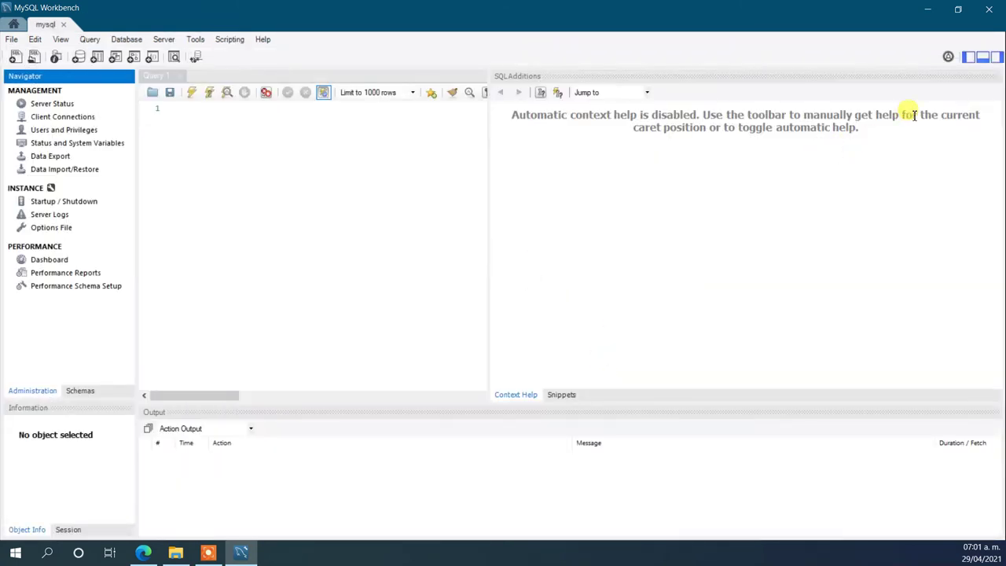
pyautogui.moveTo(490, 169); pyautogui.dragTo(867, 173)
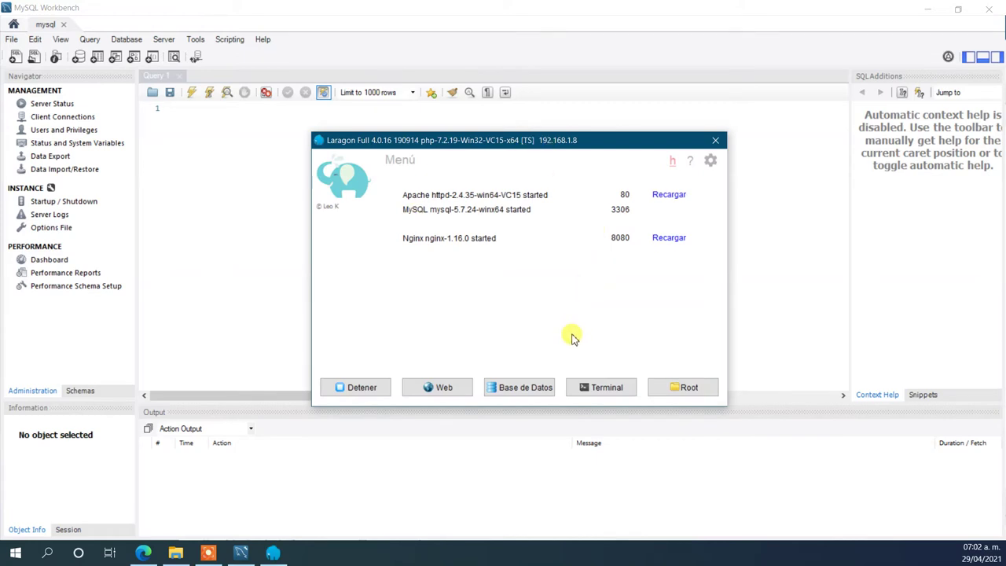
# Step: From Laragon, open its database manager HeidiSQL with the saved admin session and maximize the window
pyautogui.click(526, 386)
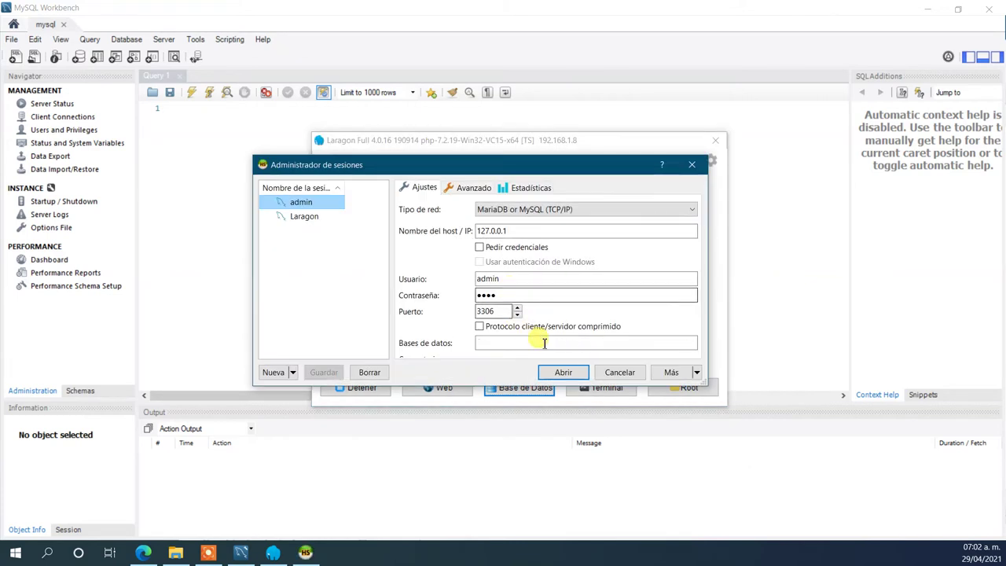
pyautogui.click(564, 372)
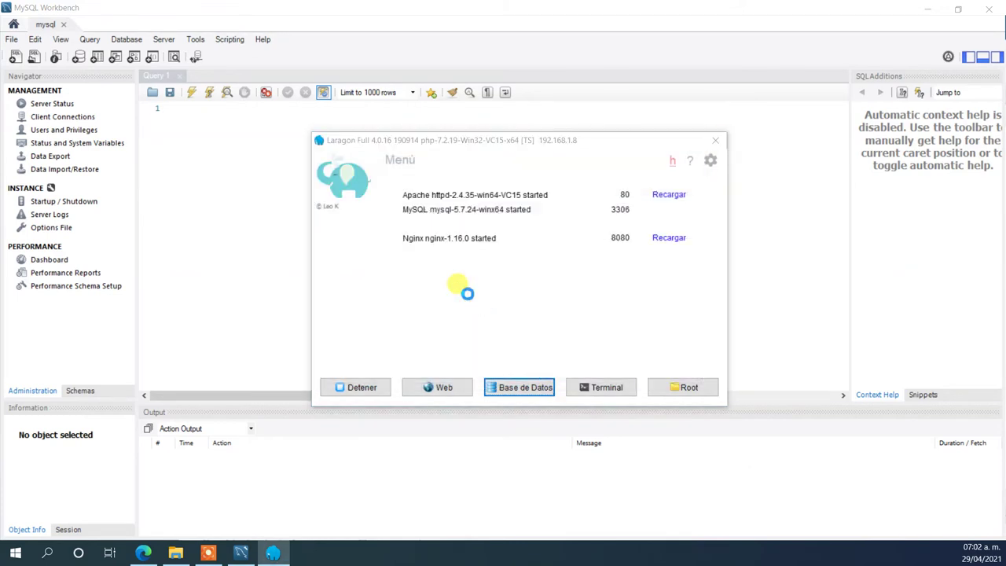
pyautogui.moveTo(539, 7); pyautogui.dragTo(466, 113)
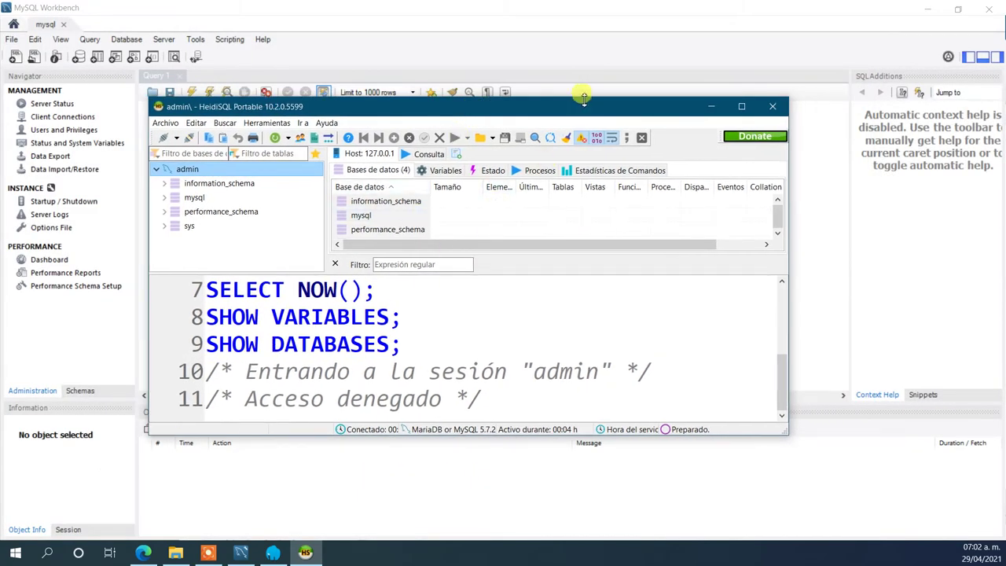
pyautogui.moveTo(582, 100); pyautogui.dragTo(577, 4)
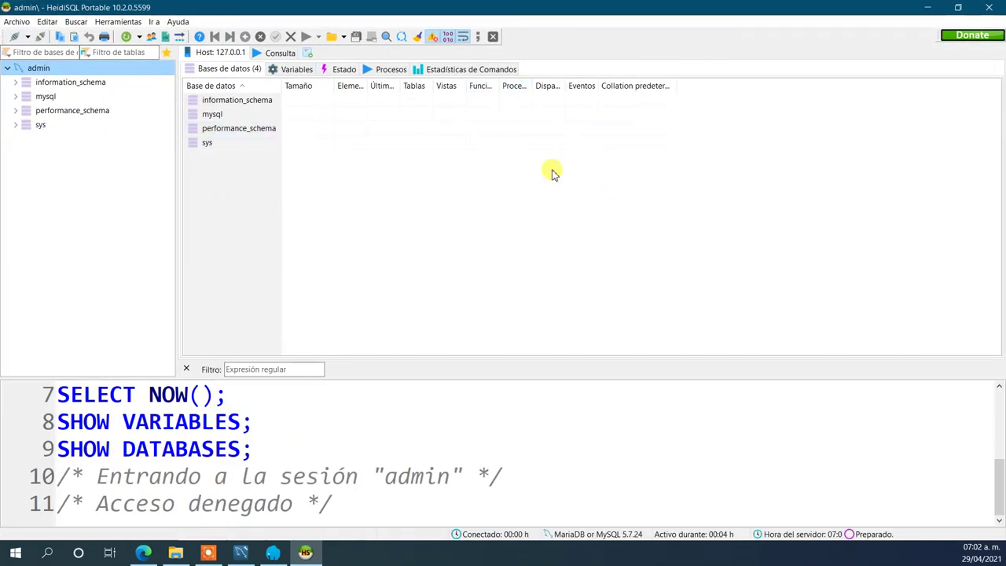
# Step: Show HeidiSQL's query editor for comparison, enlarge its writing area in the maximized window, and close HeidiSQL
pyautogui.click(279, 52)
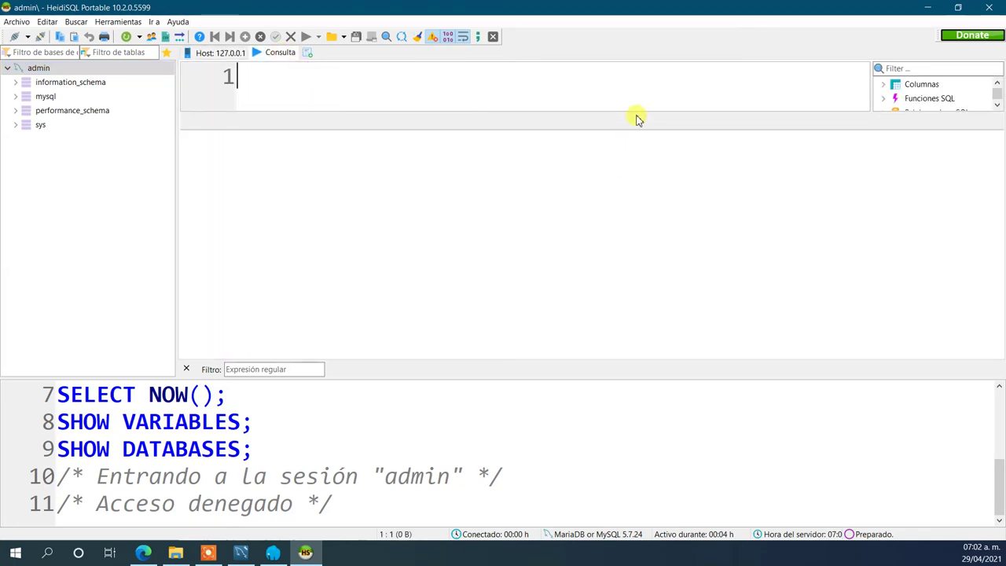
pyautogui.moveTo(637, 113); pyautogui.dragTo(649, 224)
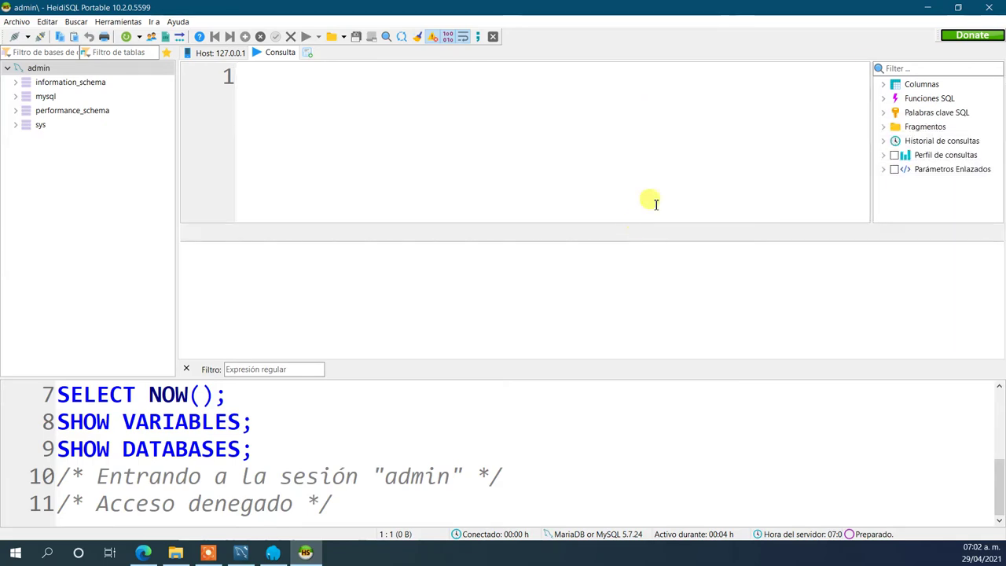
pyautogui.doubleClick(647, 13)
pyautogui.moveTo(453, 6); pyautogui.dragTo(437, 89)
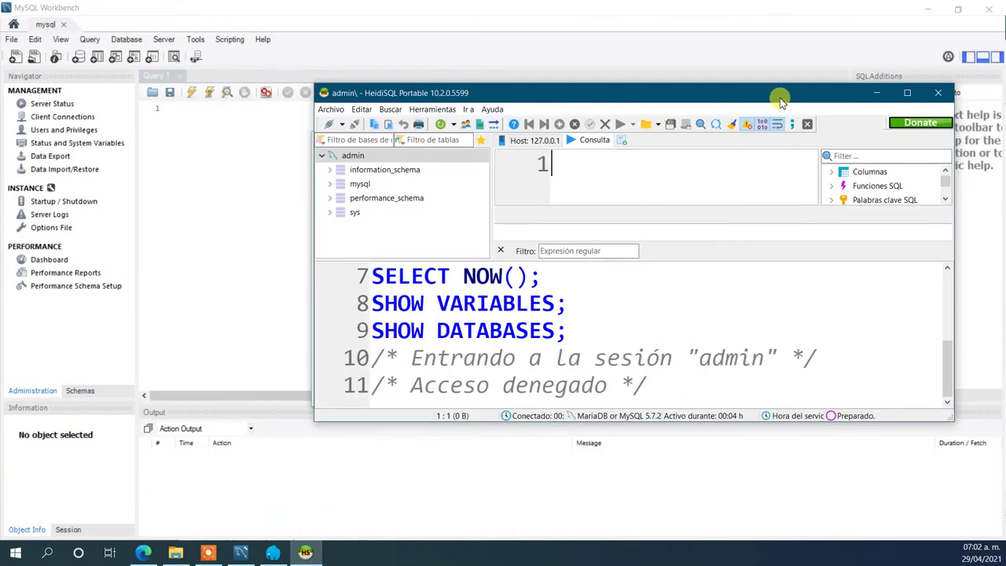
pyautogui.moveTo(781, 100); pyautogui.dragTo(596, 110)
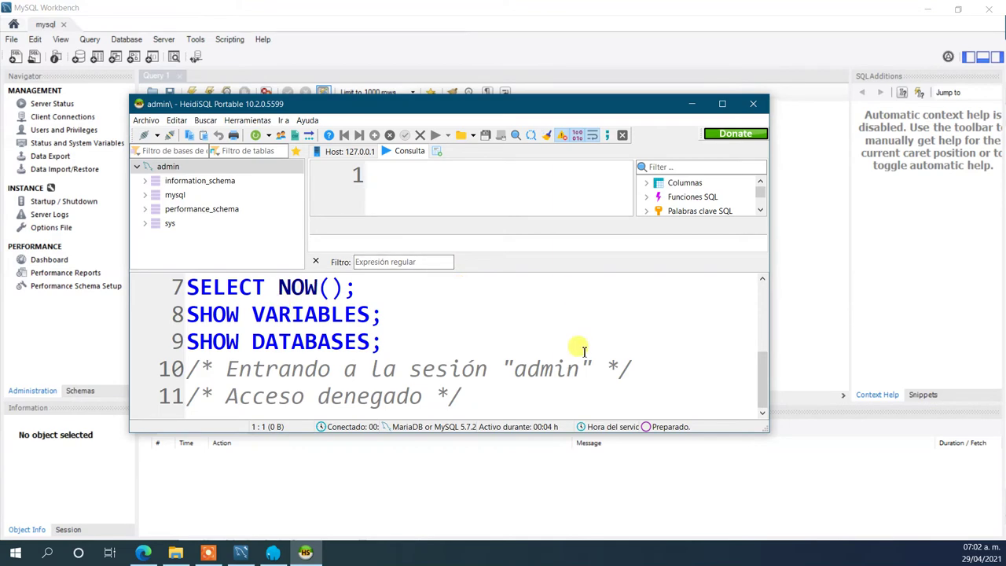
pyautogui.click(721, 103)
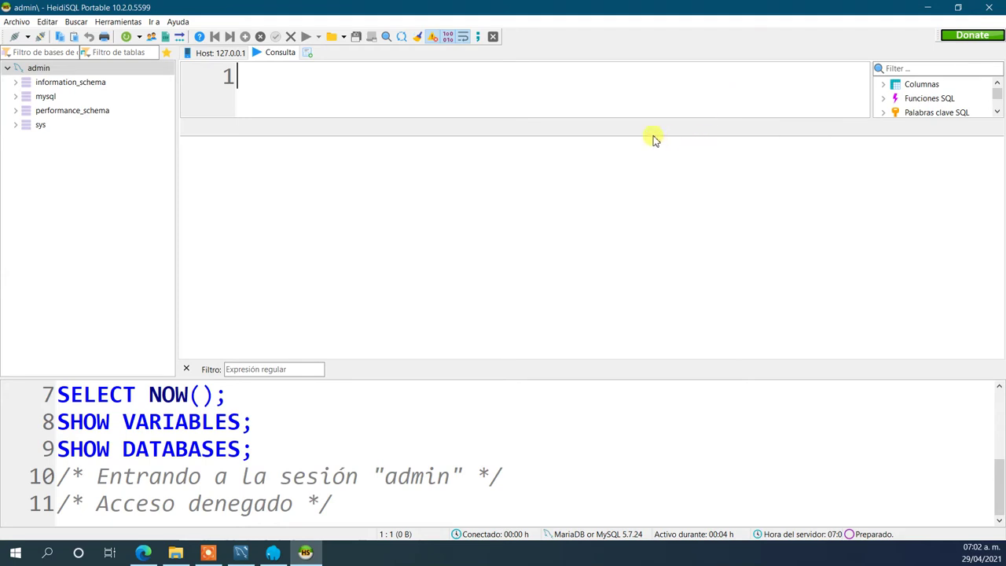
pyautogui.moveTo(653, 124); pyautogui.dragTo(649, 220)
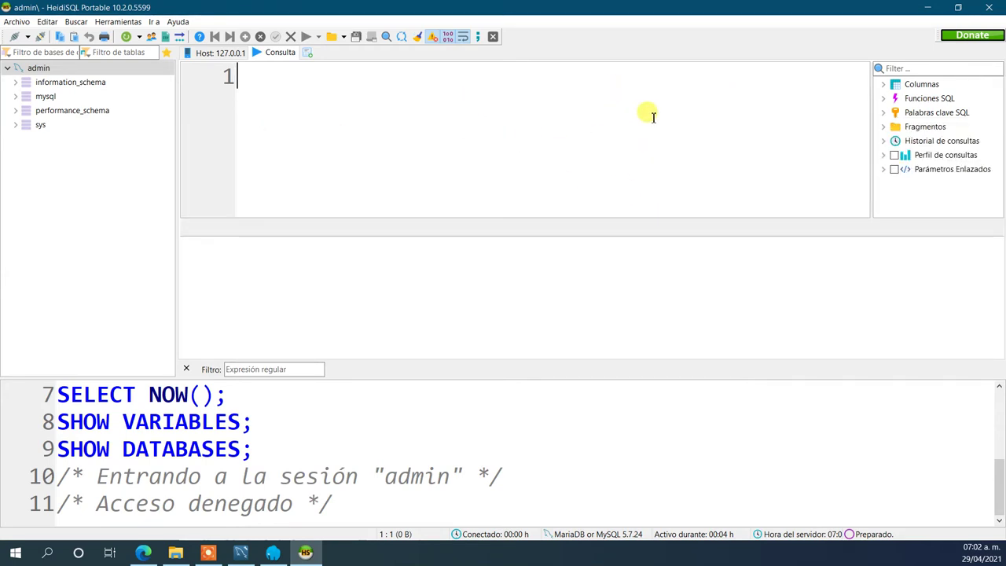
pyautogui.click(992, 7)
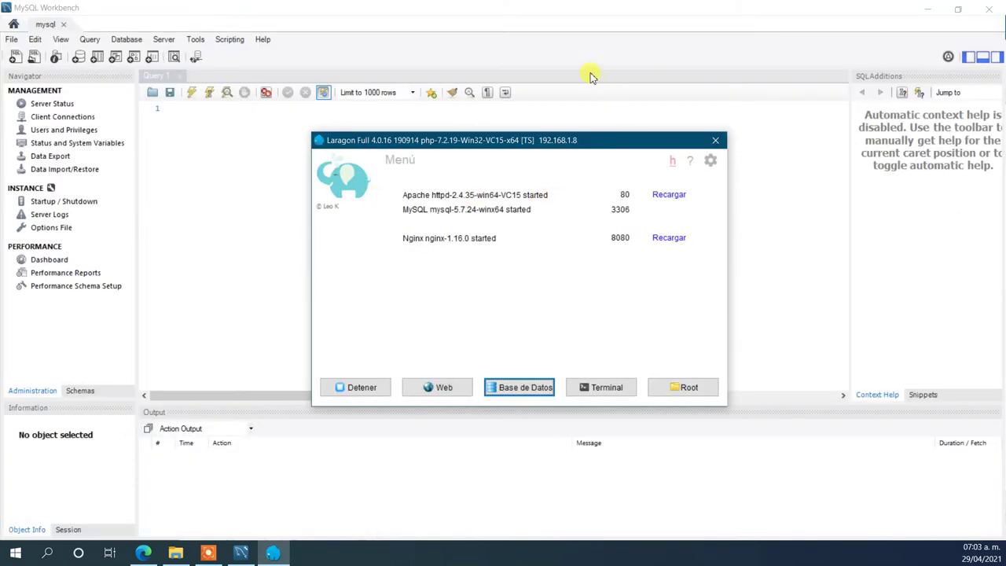
# Step: Return to MySQL Workbench and open the EER diagram of the sakila_full sample model
pyautogui.click(575, 15)
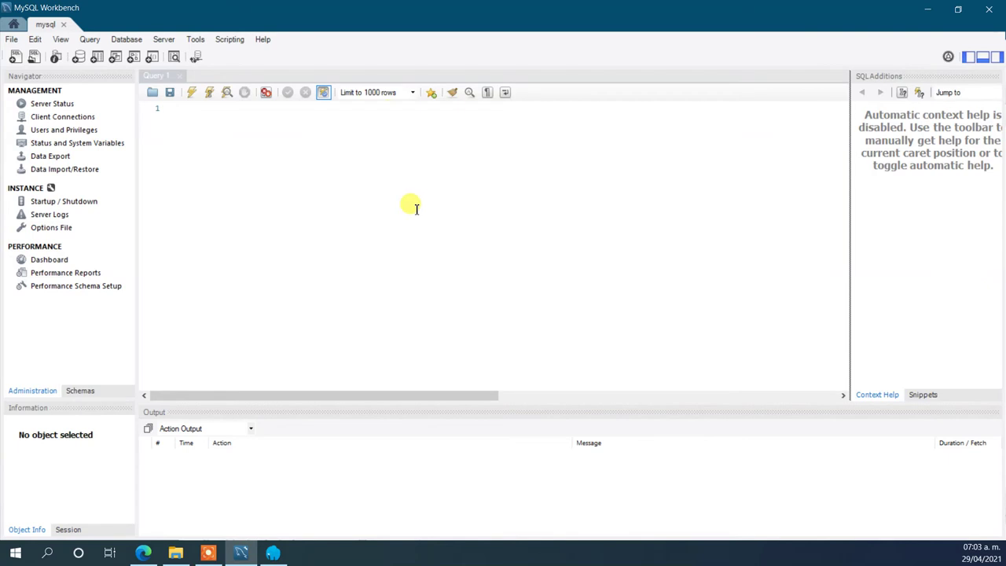
pyautogui.click(404, 279)
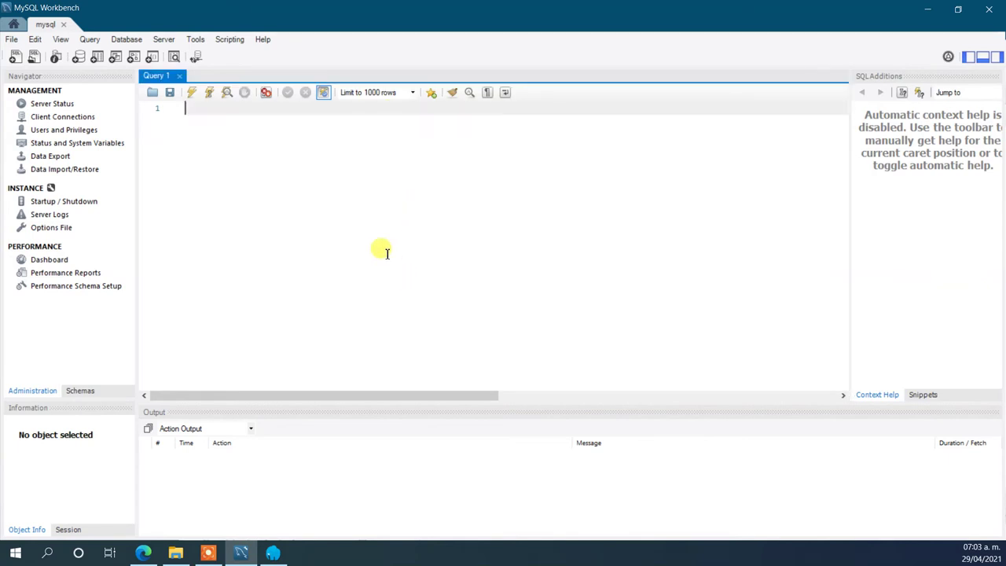
pyautogui.click(14, 24)
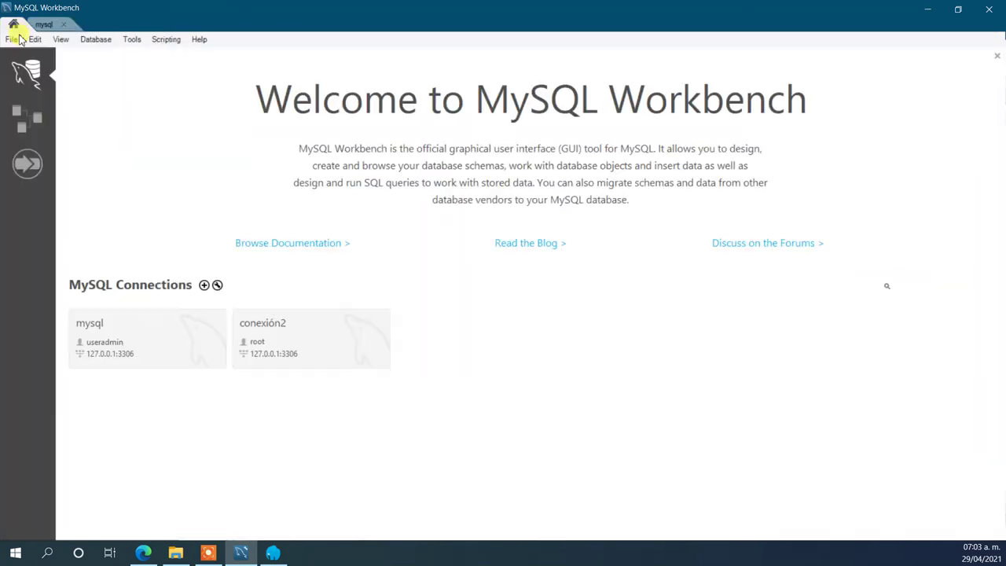
pyautogui.click(26, 120)
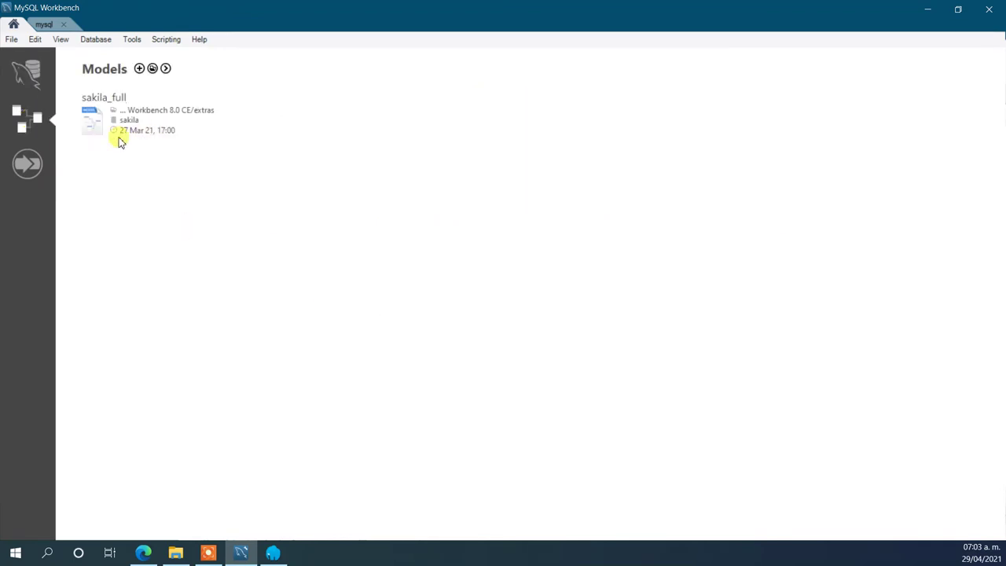
pyautogui.click(102, 100)
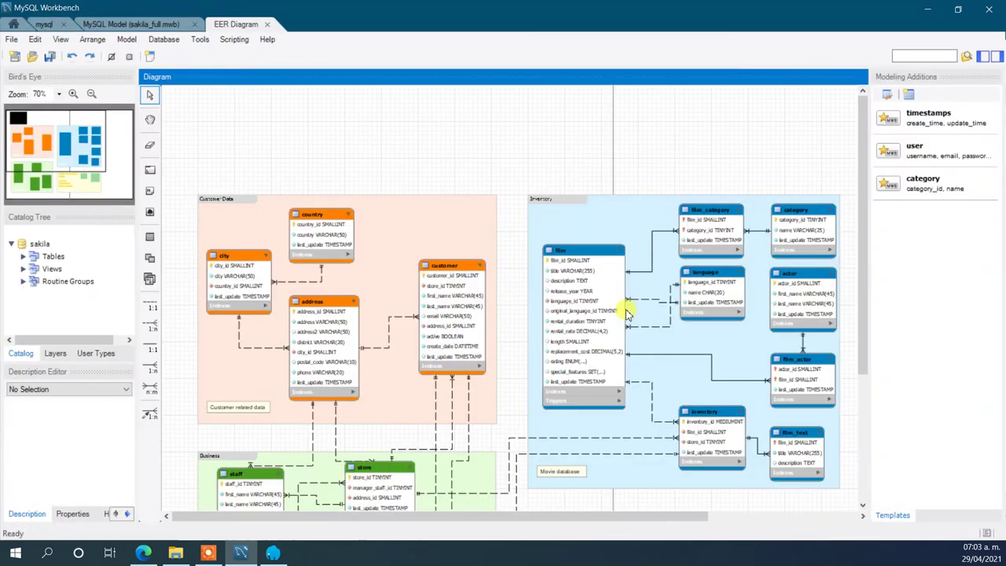
# Step: Examine the sakila EER diagram from the Customer Data and Inventory areas down to Business and Views
pyautogui.moveTo(862, 151); pyautogui.dragTo(862, 255)
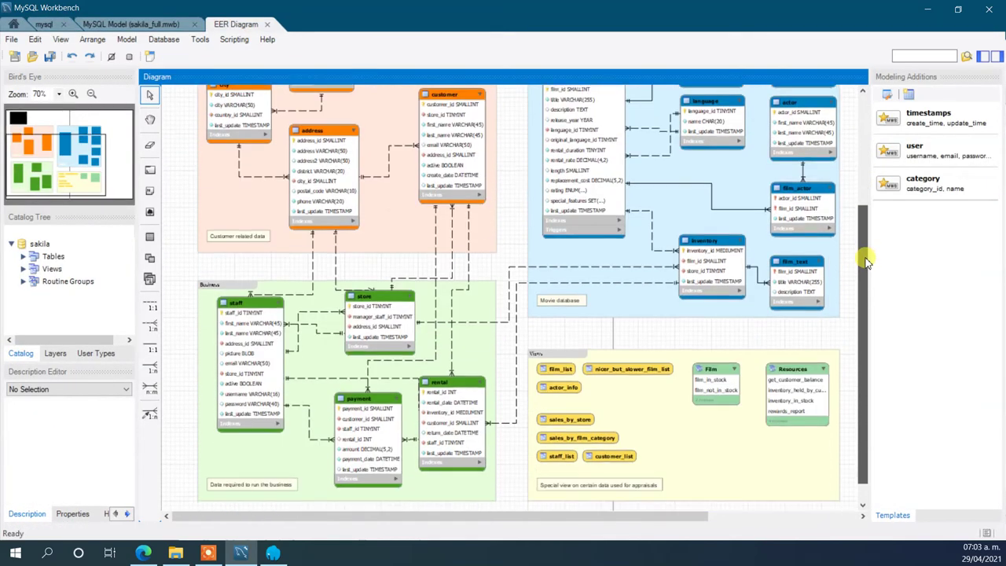
pyautogui.scroll(1, 383, 354)
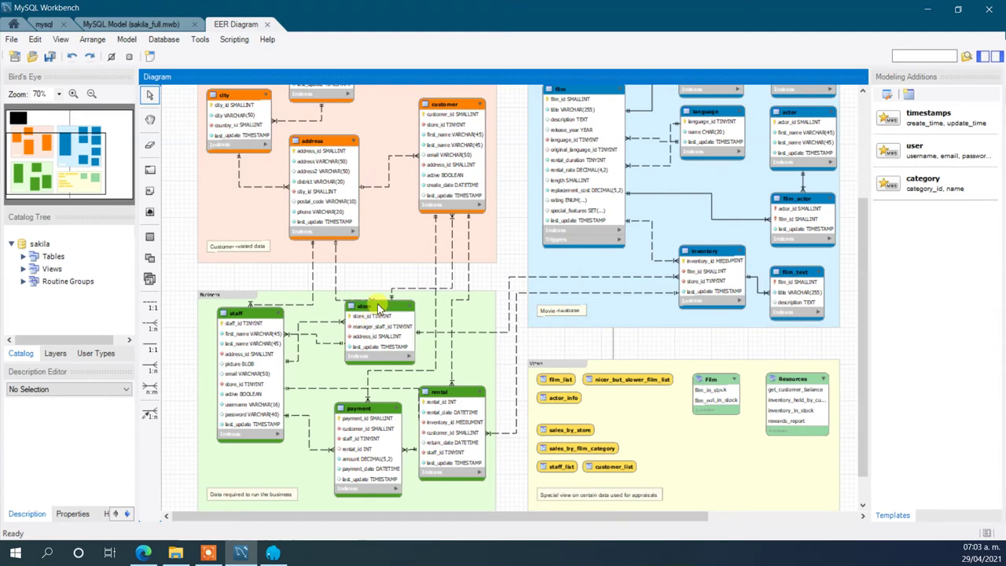
pyautogui.scroll(4, 382, 282)
pyautogui.scroll(-5, 384, 281)
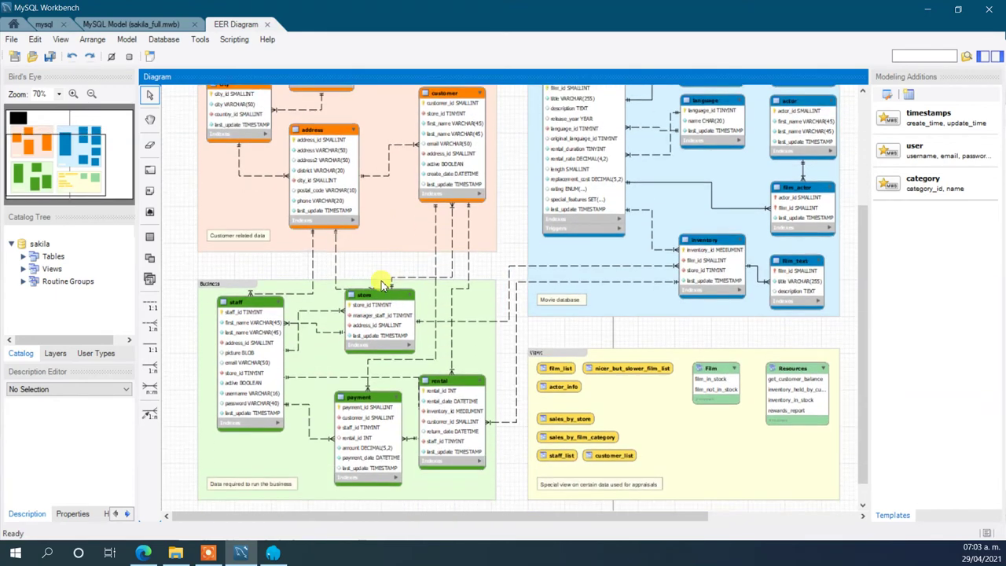
# Step: Examine the columns and relationships of the country, city, address and customer tables in the diagram's Customer Data area close up
pyautogui.click(73, 93)
pyautogui.click(73, 93)
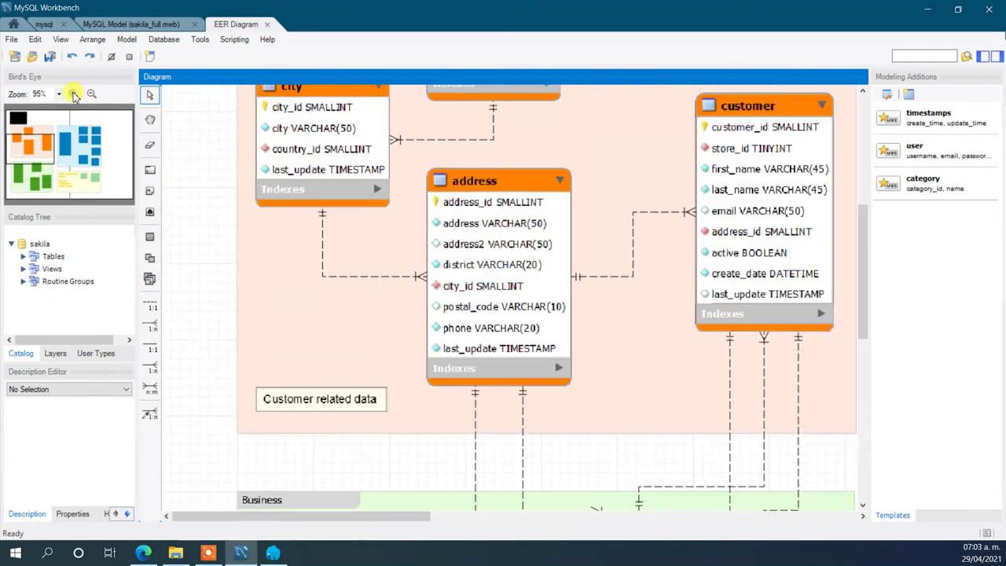
pyautogui.scroll(10, 605, 326)
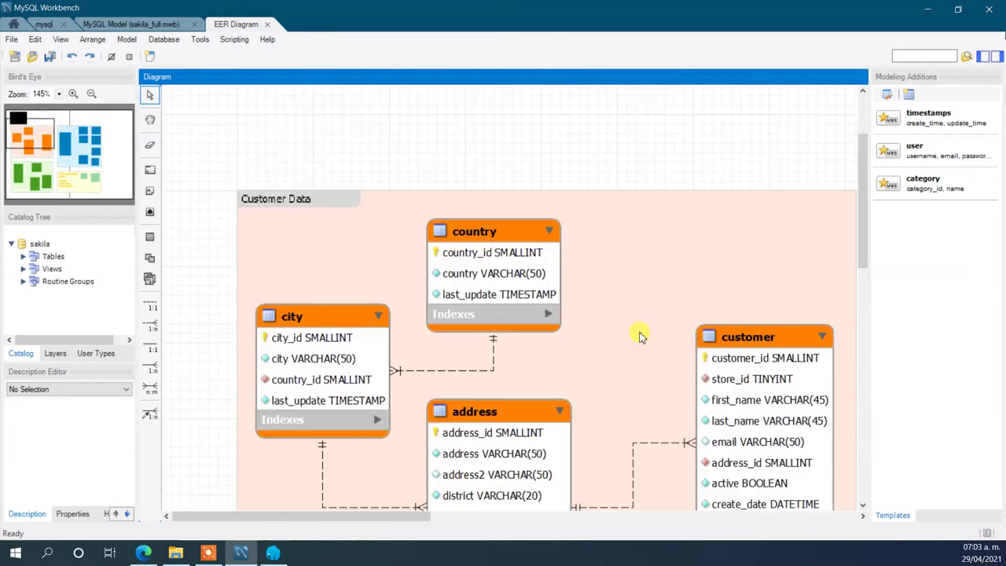
pyautogui.scroll(-3, 438, 267)
pyautogui.scroll(-3, 550, 322)
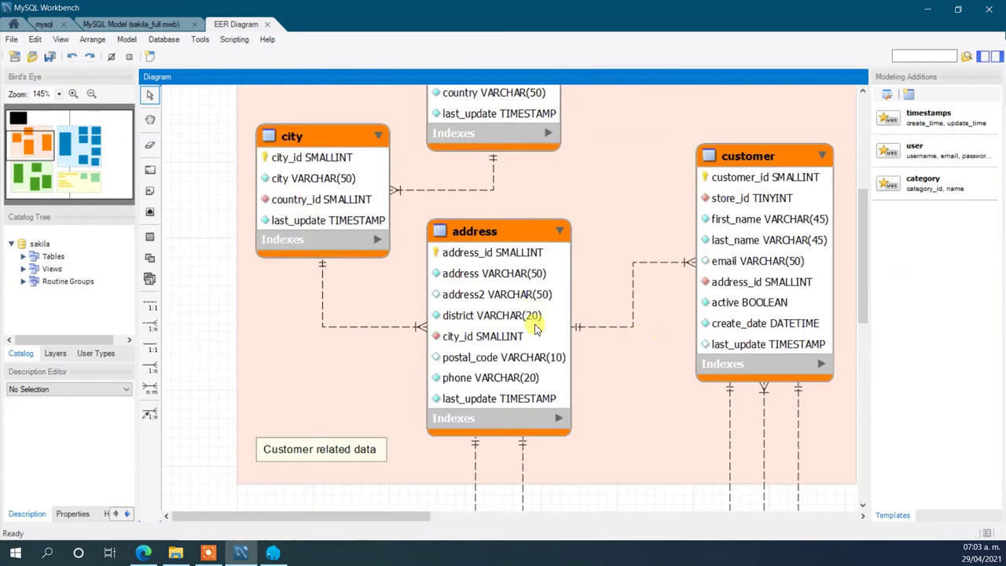
pyautogui.scroll(2, 419, 353)
pyautogui.scroll(3, 419, 384)
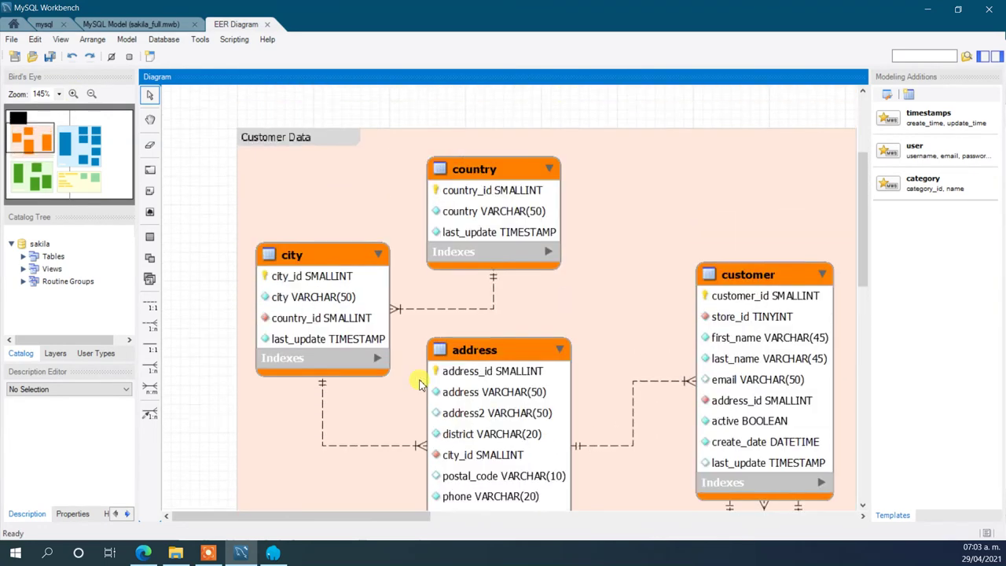
pyautogui.scroll(-1, 419, 383)
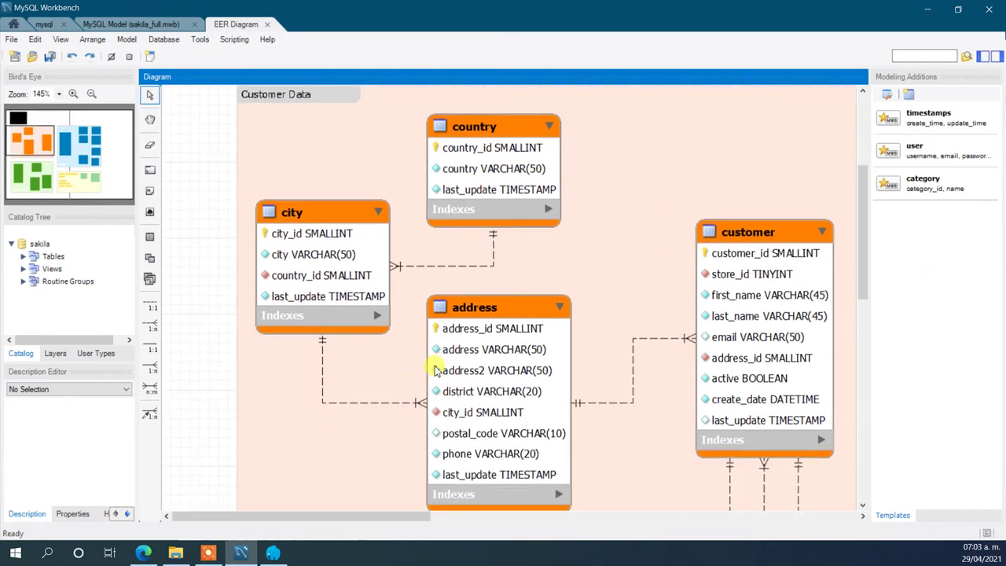
pyautogui.scroll(-2, 433, 369)
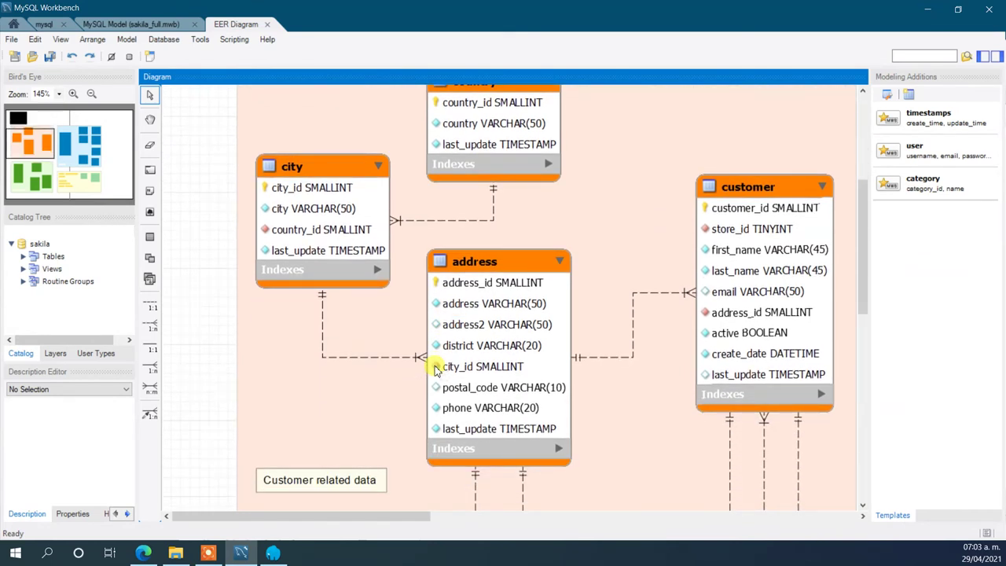
pyautogui.scroll(1, 433, 369)
# Step: Examine the staff, store, payment and rental tables and their relationships in the diagram's Business area
pyautogui.scroll(-8, 433, 369)
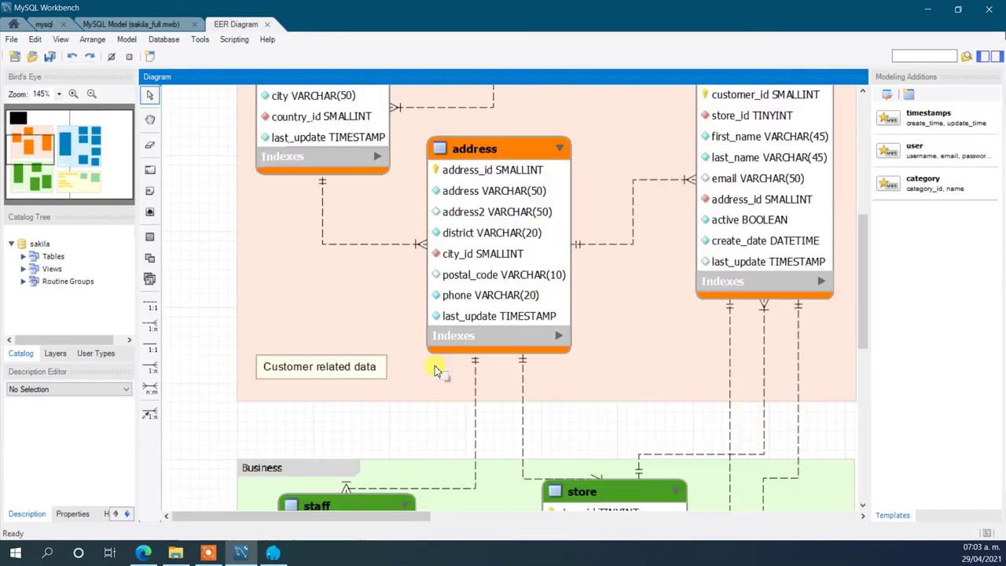
pyautogui.scroll(-7, 435, 369)
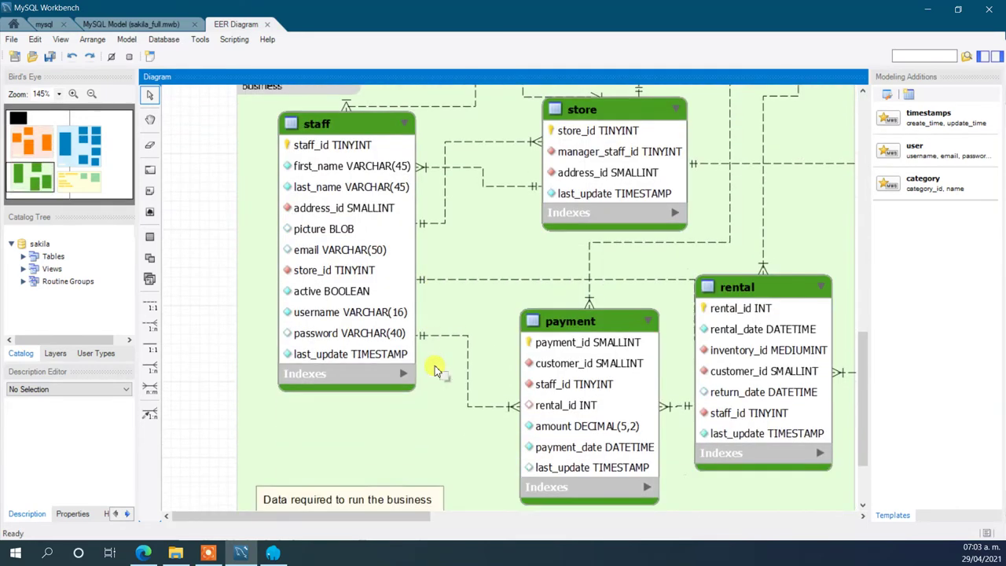
pyautogui.scroll(1, 434, 369)
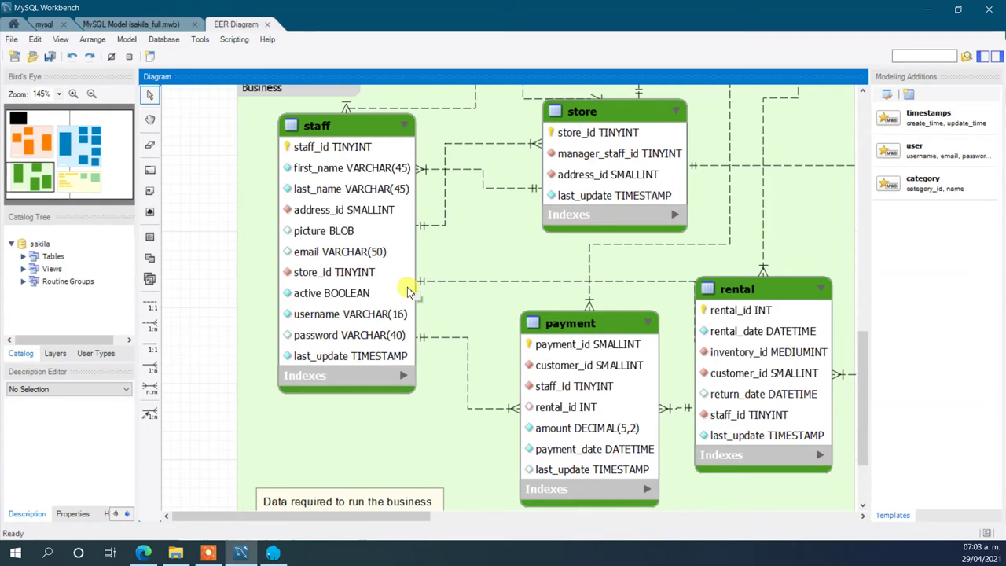
pyautogui.scroll(5, 552, 344)
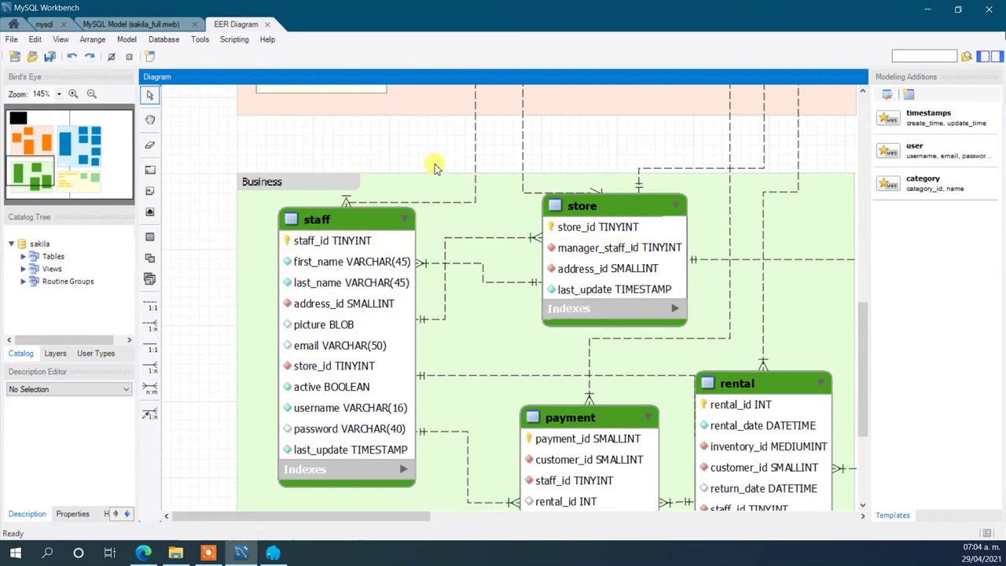
# Step: Close the EER diagram and the sakila_full model, and review the file commands available for the mysql connection
pyautogui.click(267, 24)
pyautogui.click(195, 25)
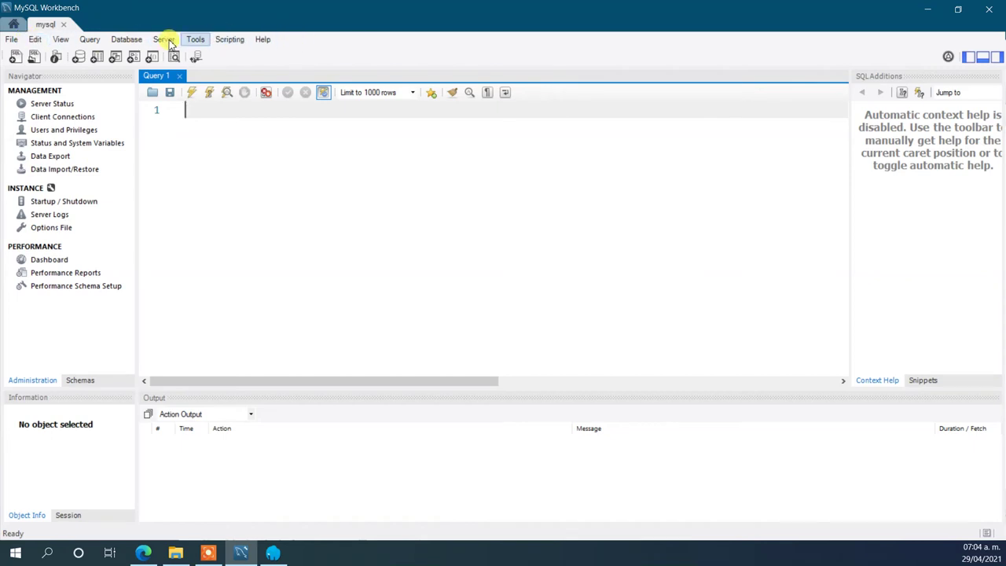
pyautogui.click(17, 41)
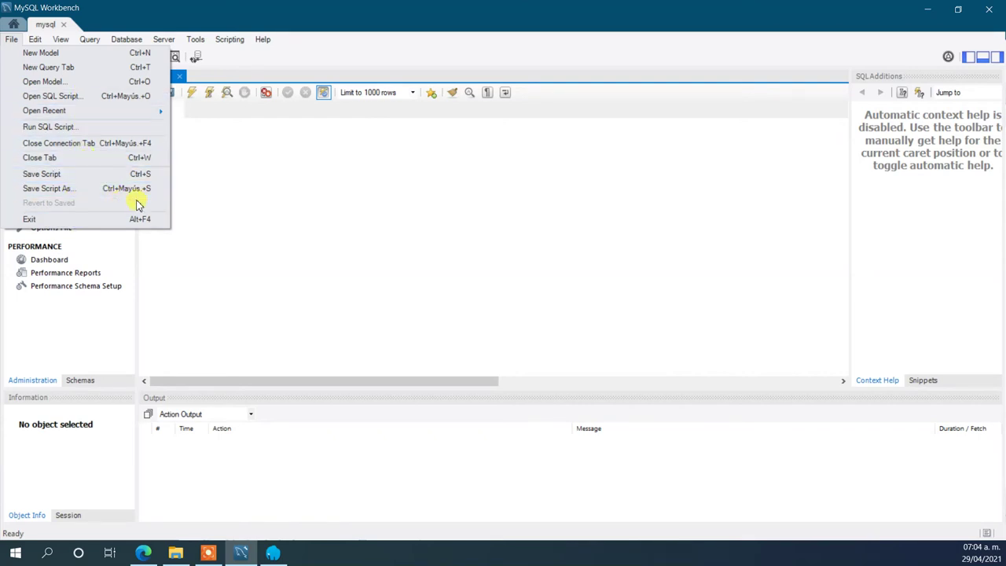
pyautogui.click(236, 180)
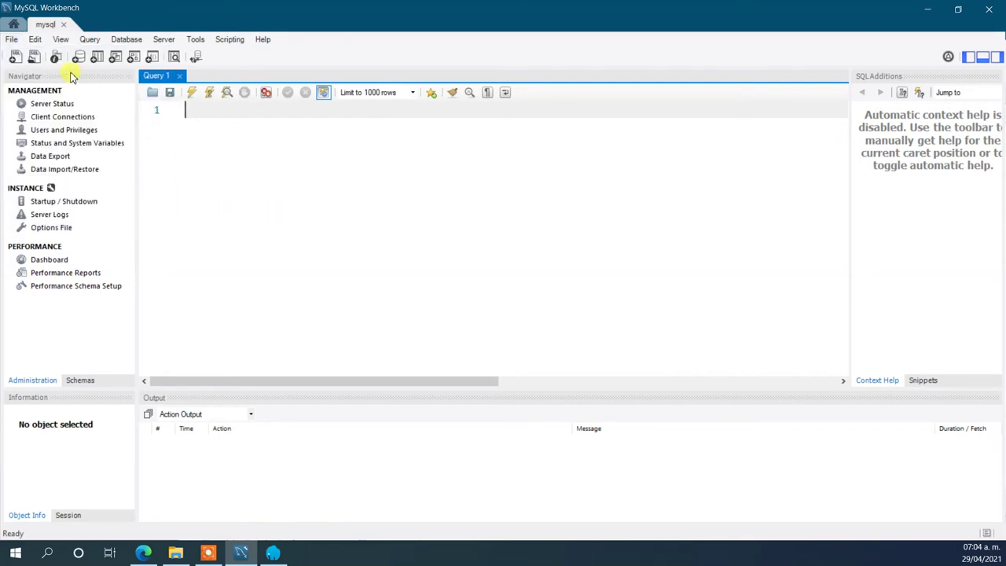
# Step: Turn on UPPERCASE keywords on completion in the Query Editor preferences and save the change
pyautogui.click(36, 41)
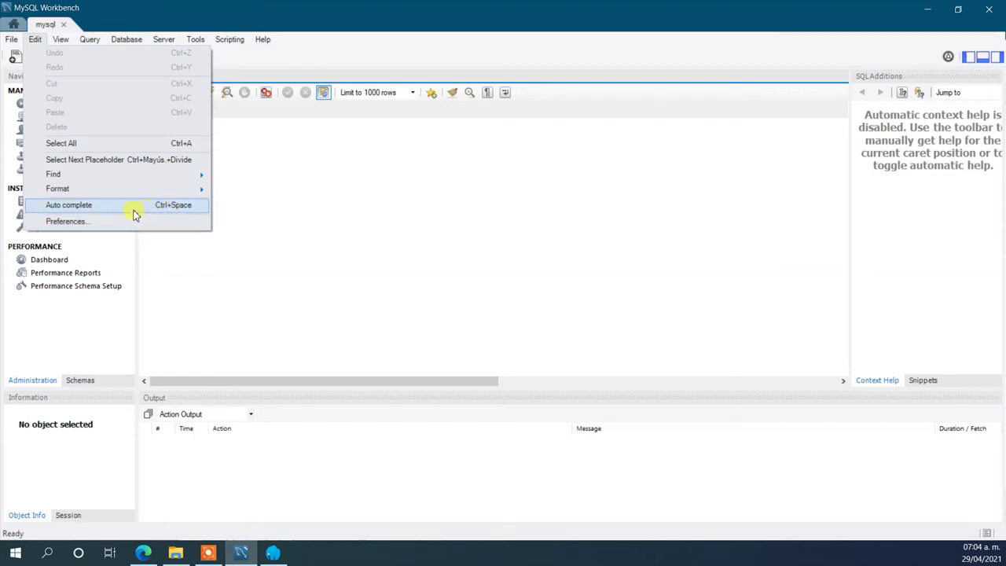
pyautogui.click(77, 221)
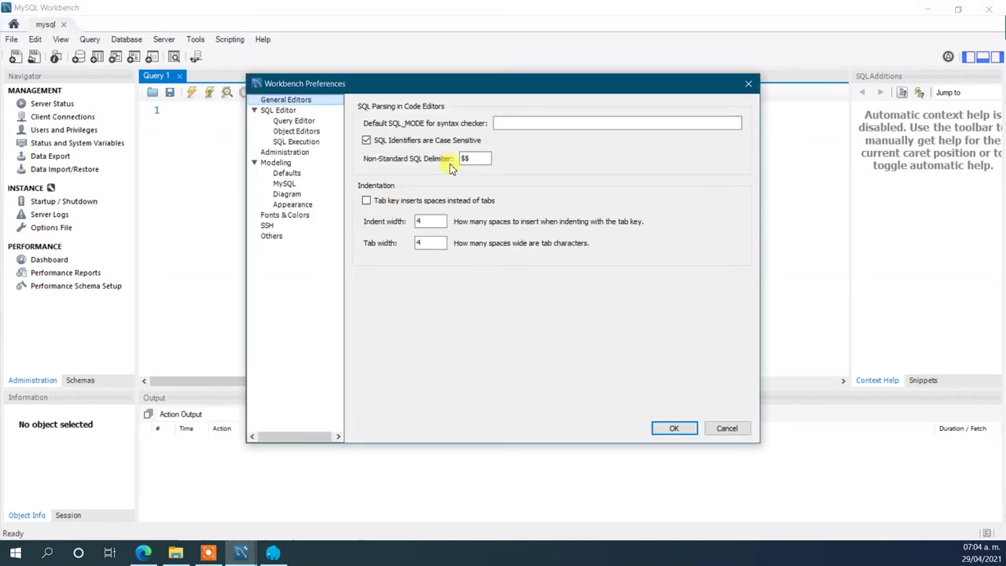
pyautogui.click(293, 121)
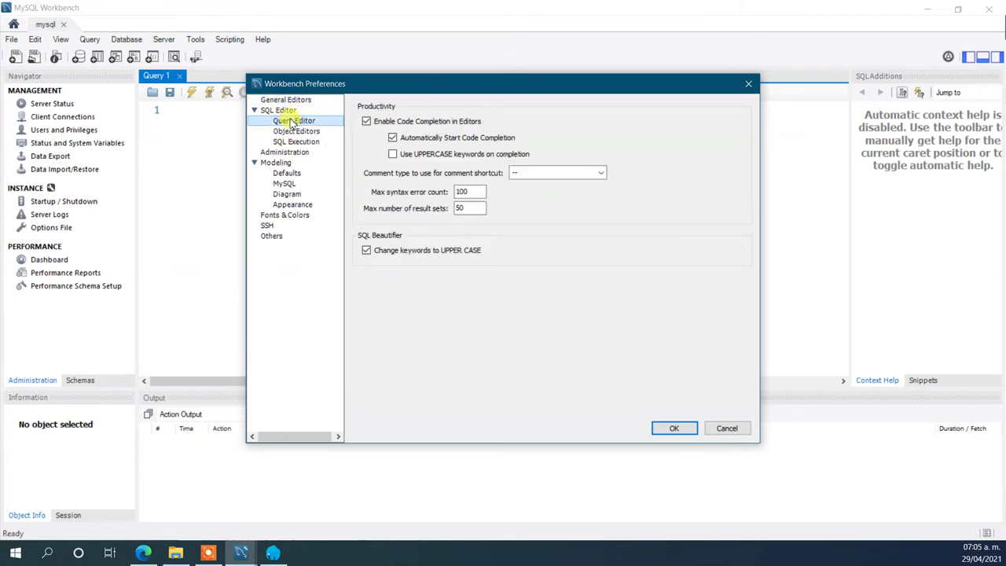
pyautogui.click(391, 154)
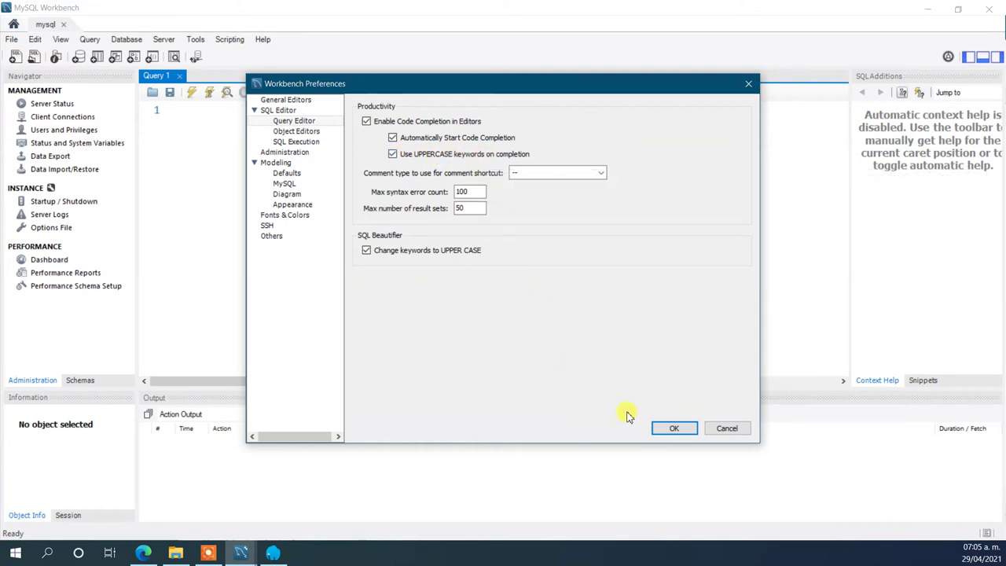
pyautogui.click(676, 428)
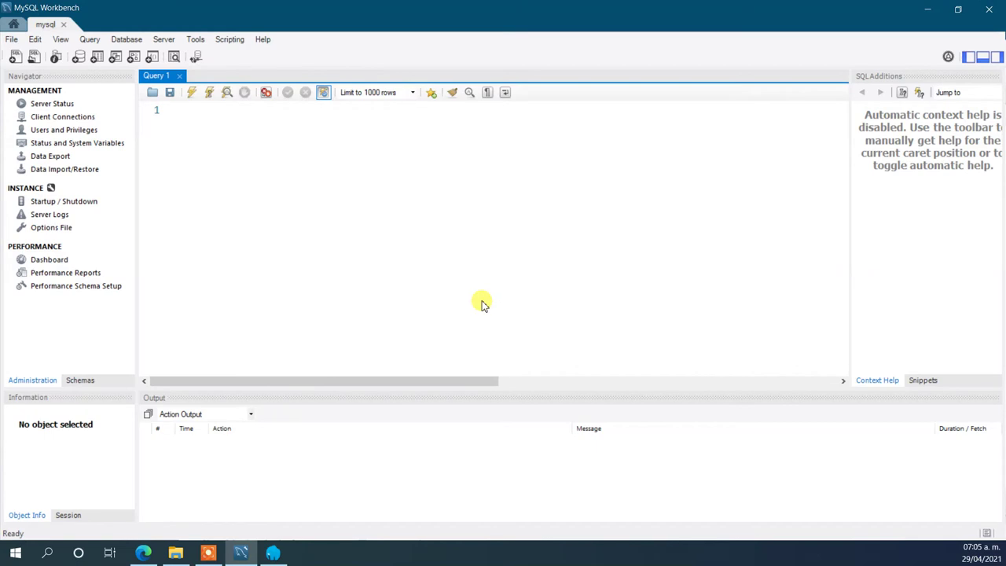
# Step: Review the options for hiding the sidebars and output area, and the commands for executing, explaining and limiting queries
pyautogui.click(60, 43)
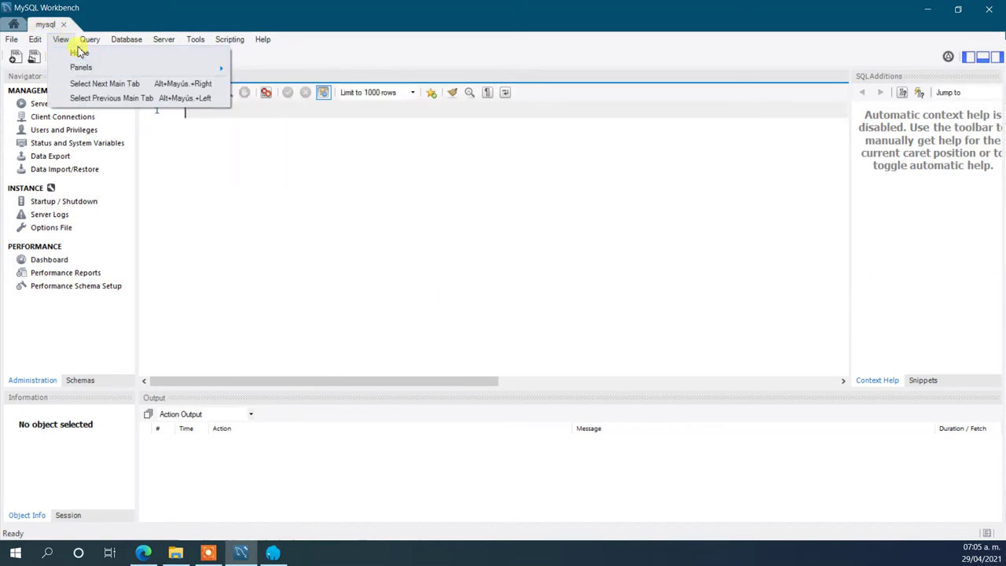
pyautogui.moveTo(83, 41)
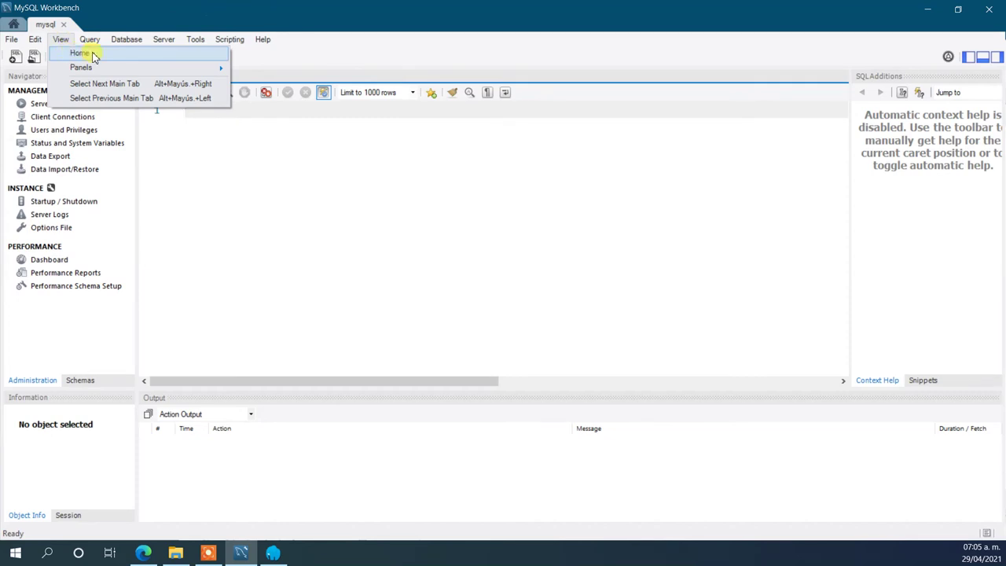
pyautogui.moveTo(135, 69)
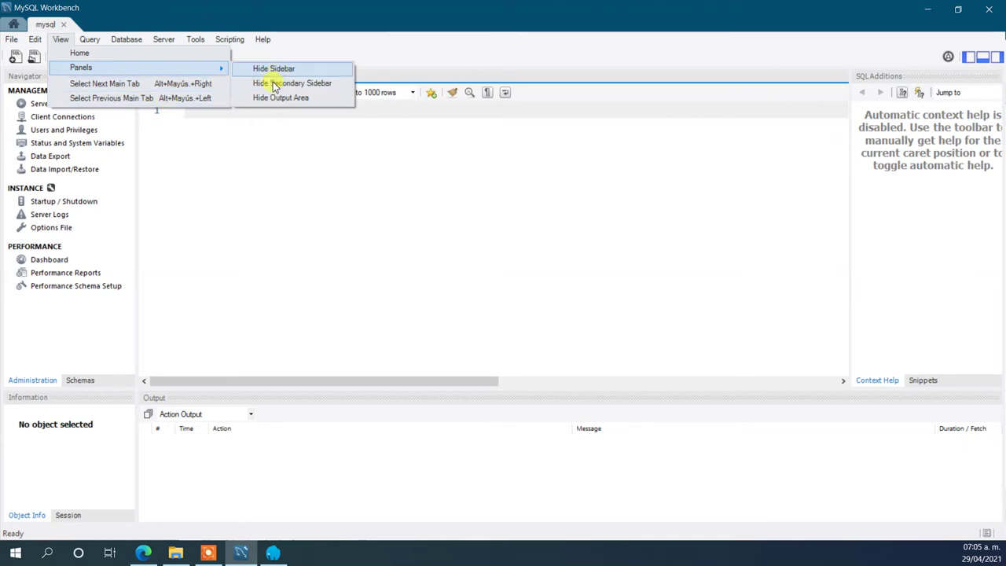
pyautogui.click(284, 161)
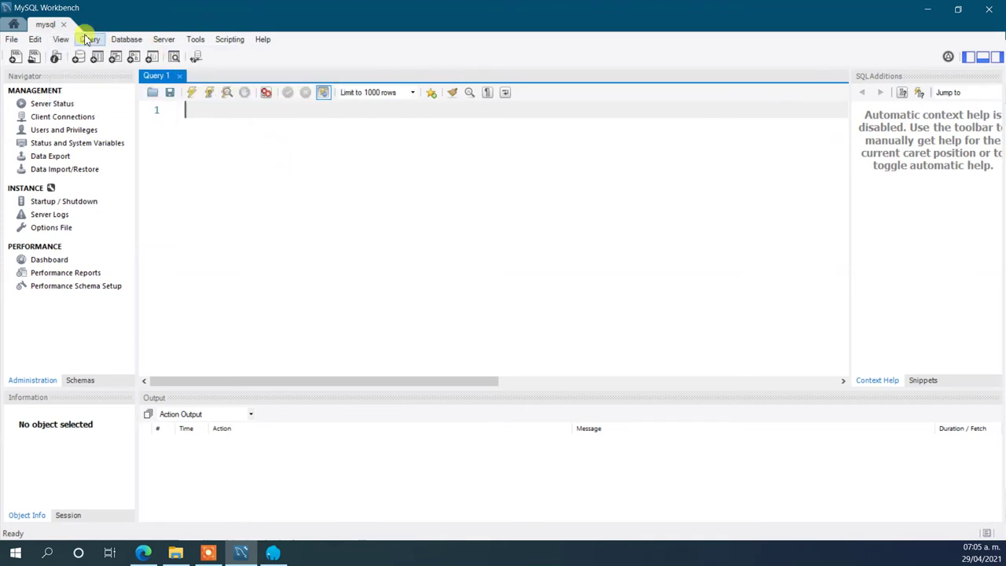
pyautogui.click(87, 39)
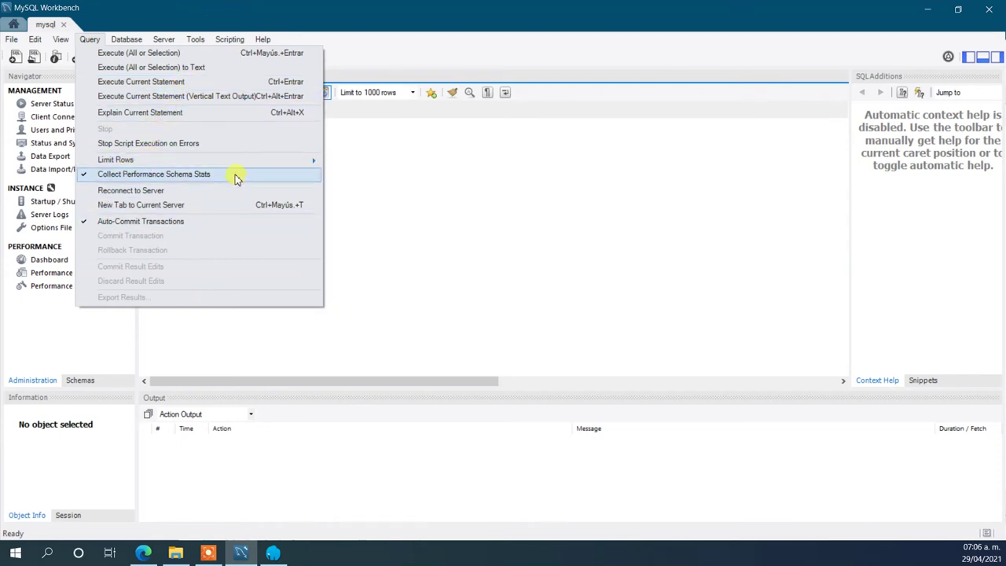
pyautogui.moveTo(219, 163)
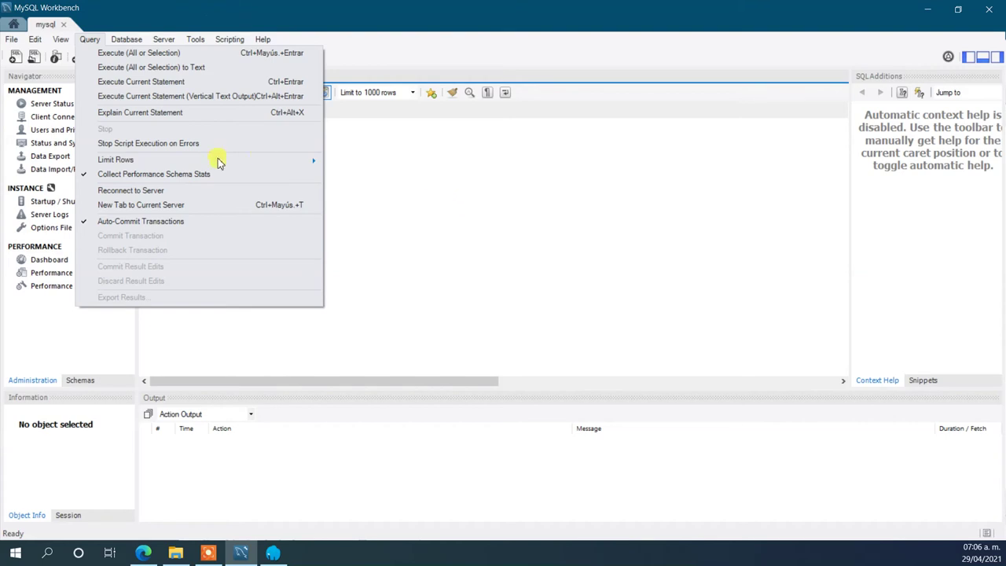
pyautogui.click(178, 55)
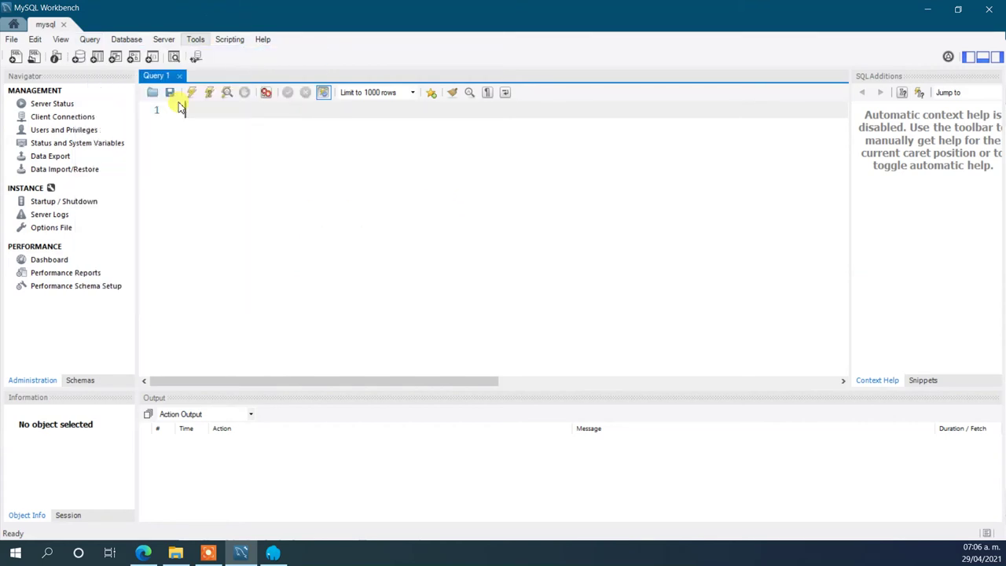
pyautogui.click(91, 40)
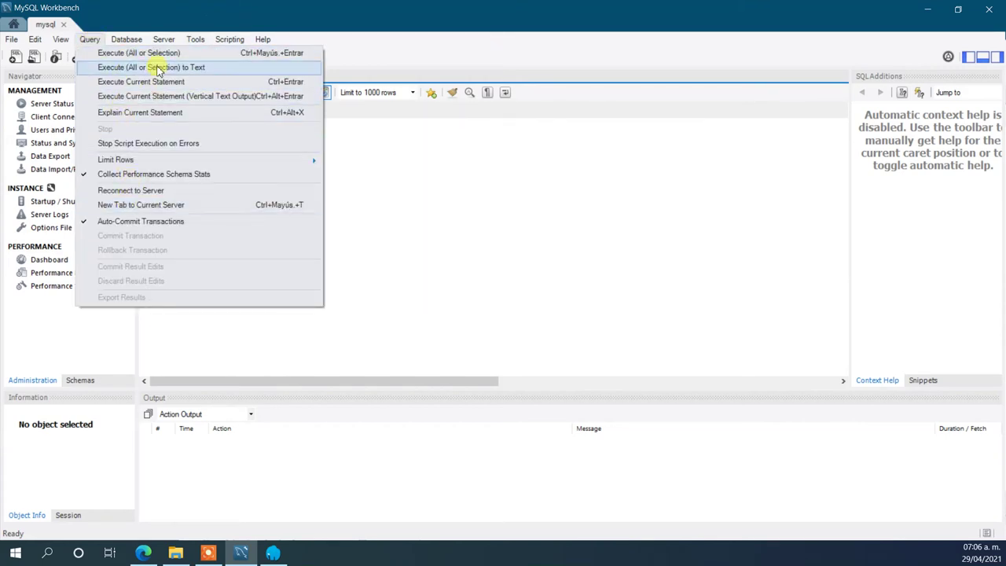
pyautogui.click(554, 214)
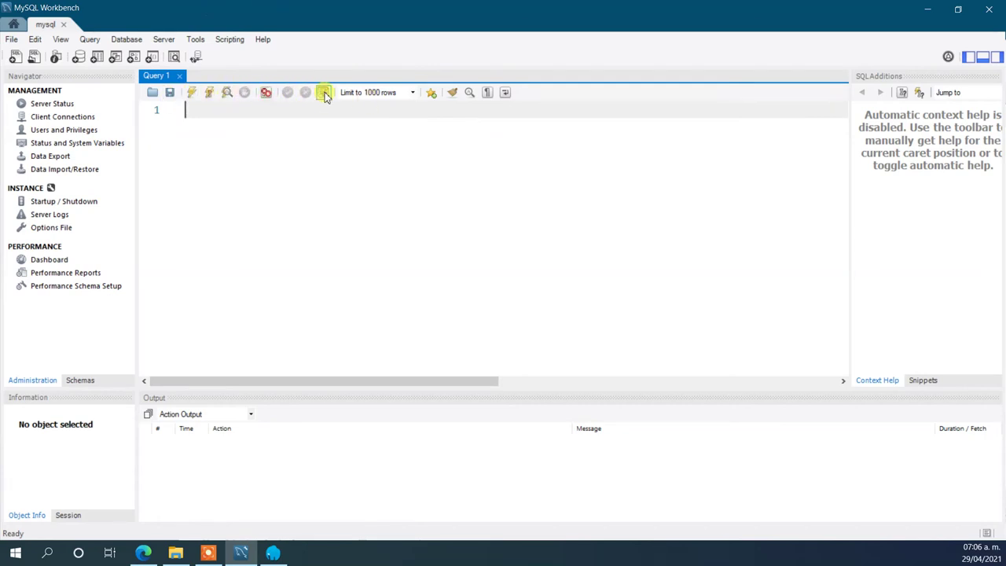
# Step: Review the database connection and migration commands, the configuration and PHP code utilities, and the help and scripting commands
pyautogui.click(124, 40)
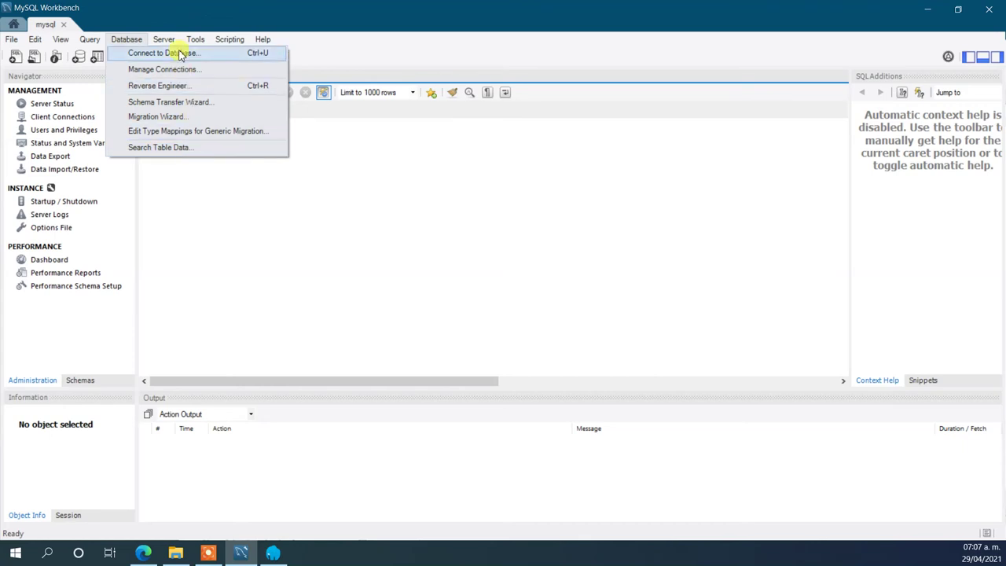
pyautogui.moveTo(177, 46)
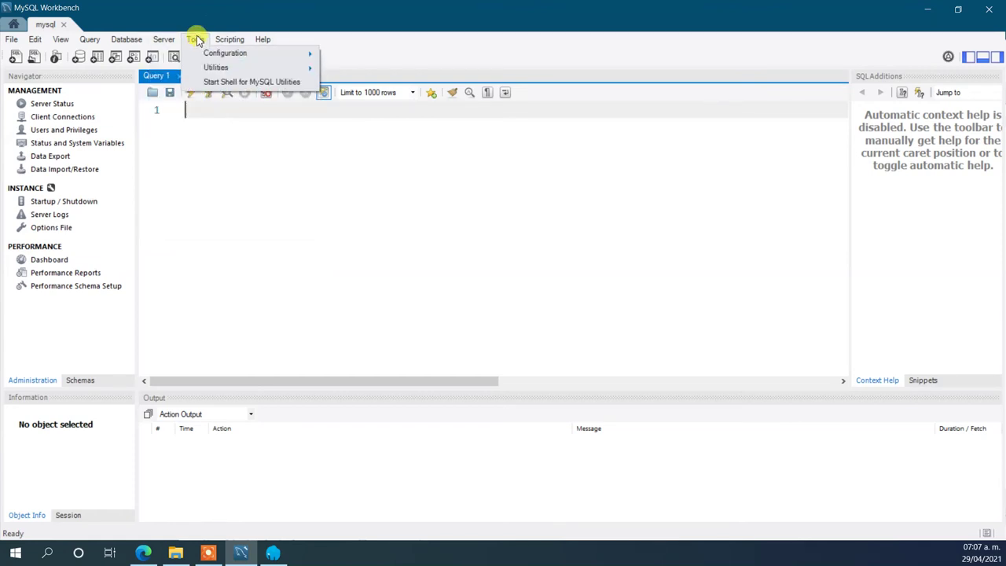
pyautogui.moveTo(224, 52)
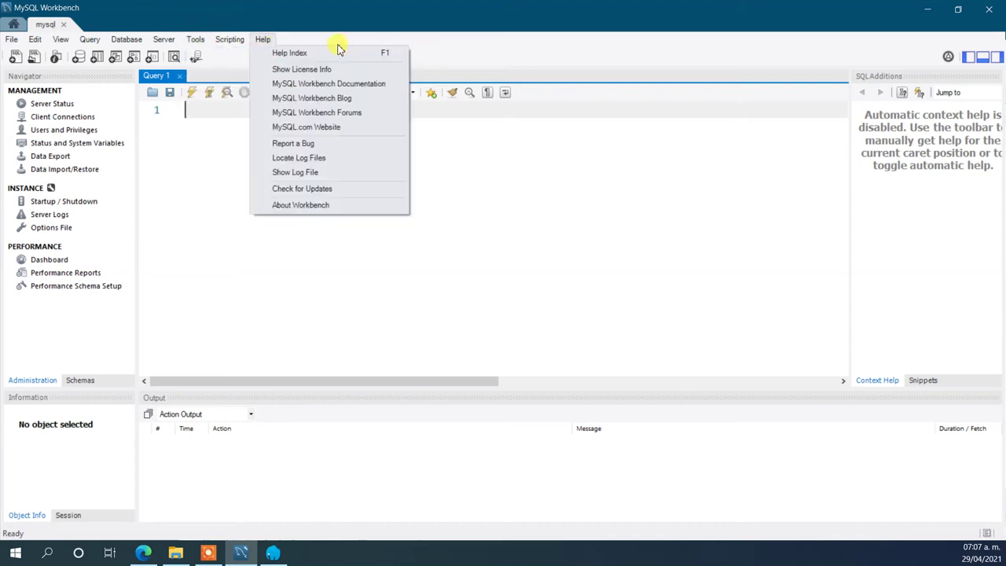
pyautogui.moveTo(264, 53)
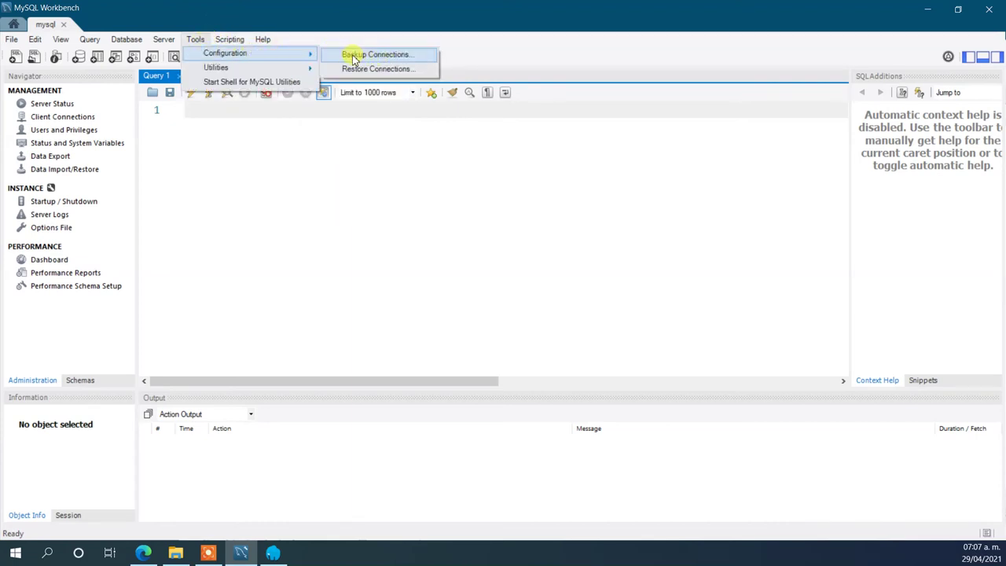
pyautogui.moveTo(288, 69)
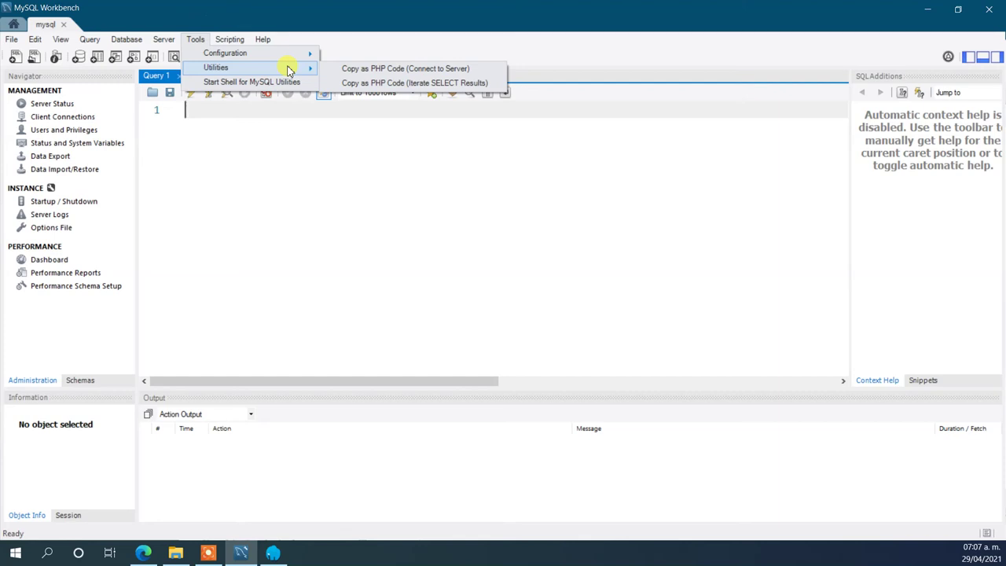
pyautogui.click(236, 41)
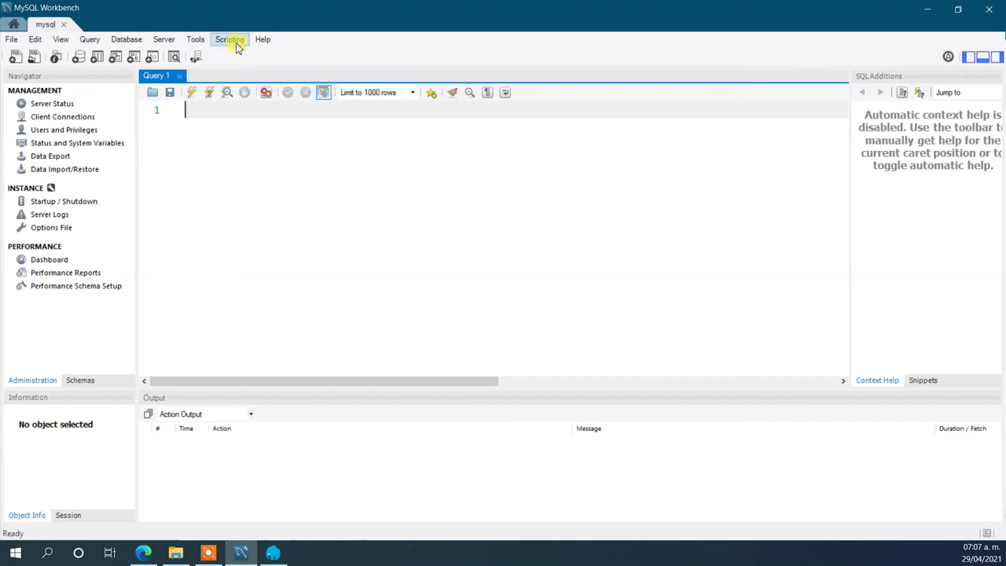
pyautogui.click(196, 39)
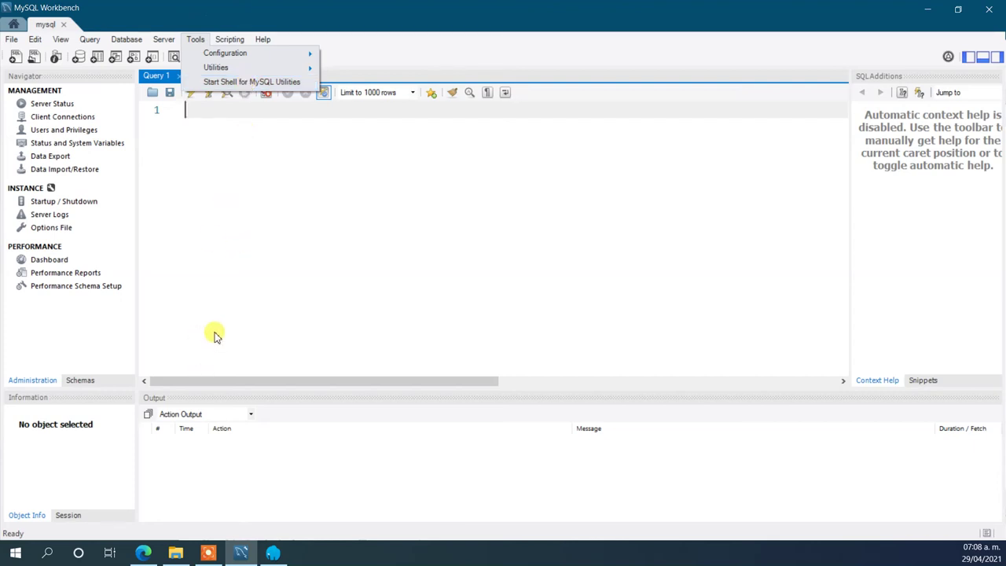
pyautogui.click(231, 40)
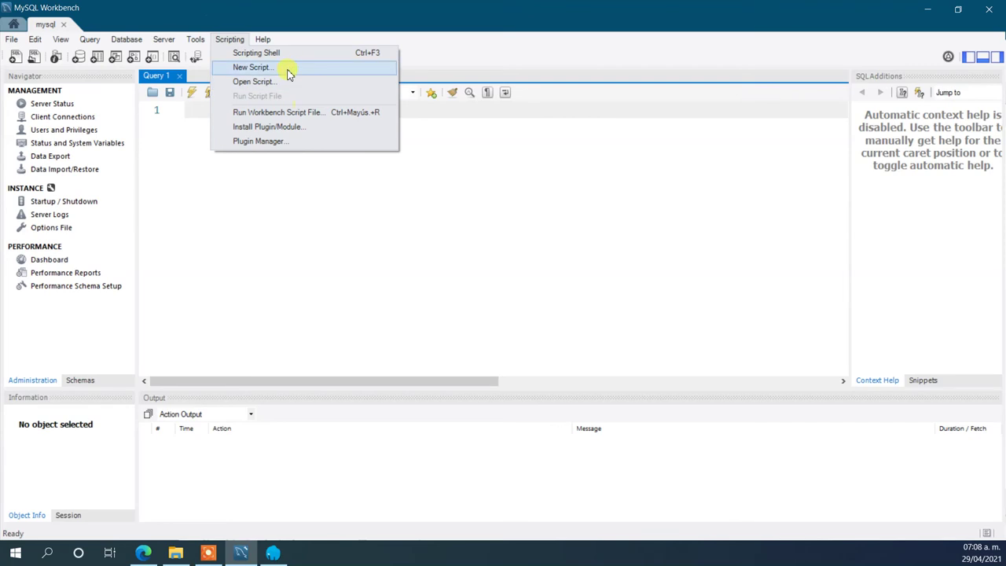
pyautogui.moveTo(87, 39)
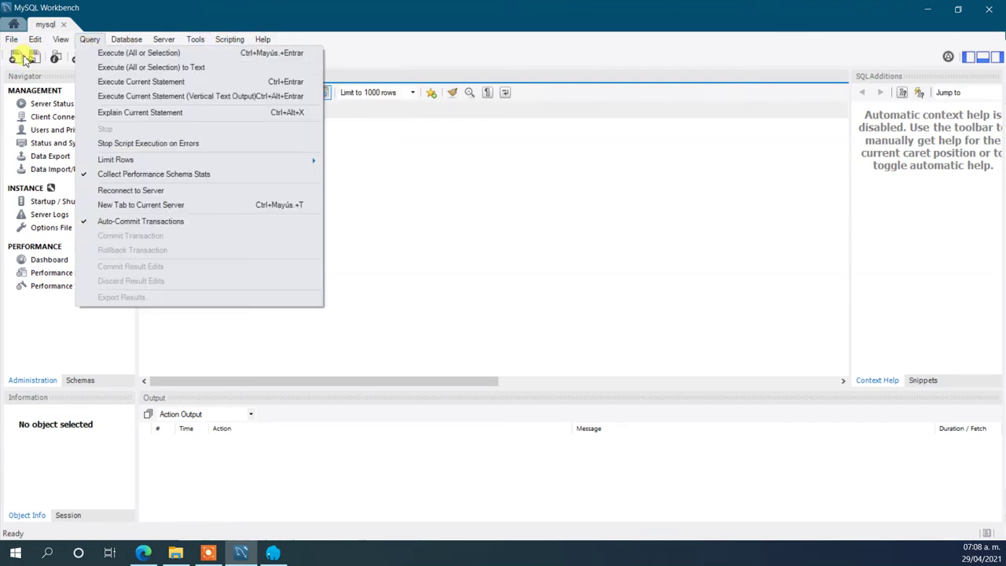
pyautogui.press('Left')
pyautogui.press('Left')
pyautogui.click(398, 197)
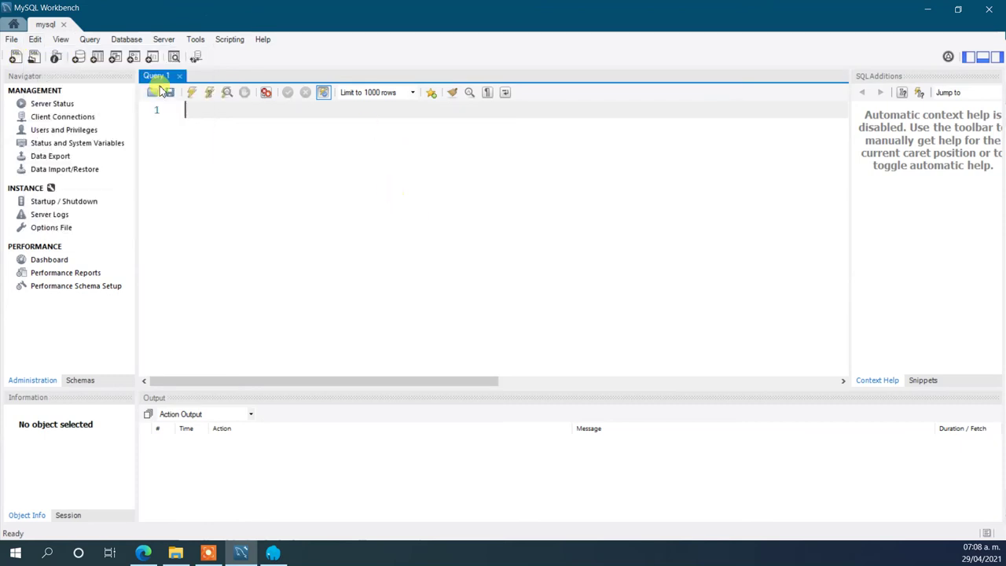
# Step: Open two additional SQL query tabs for the mysql connection and close both of them
pyautogui.click(16, 58)
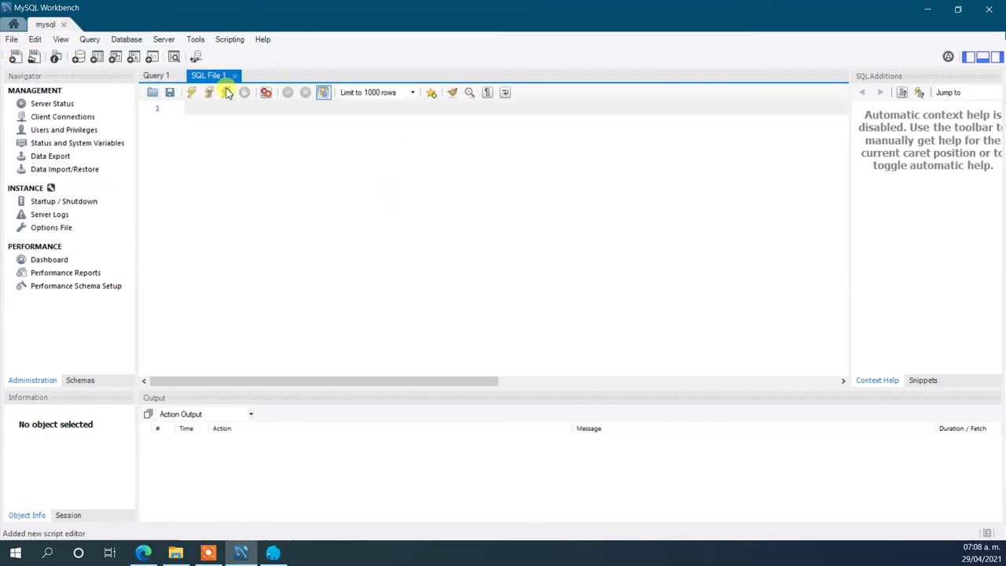
pyautogui.click(16, 57)
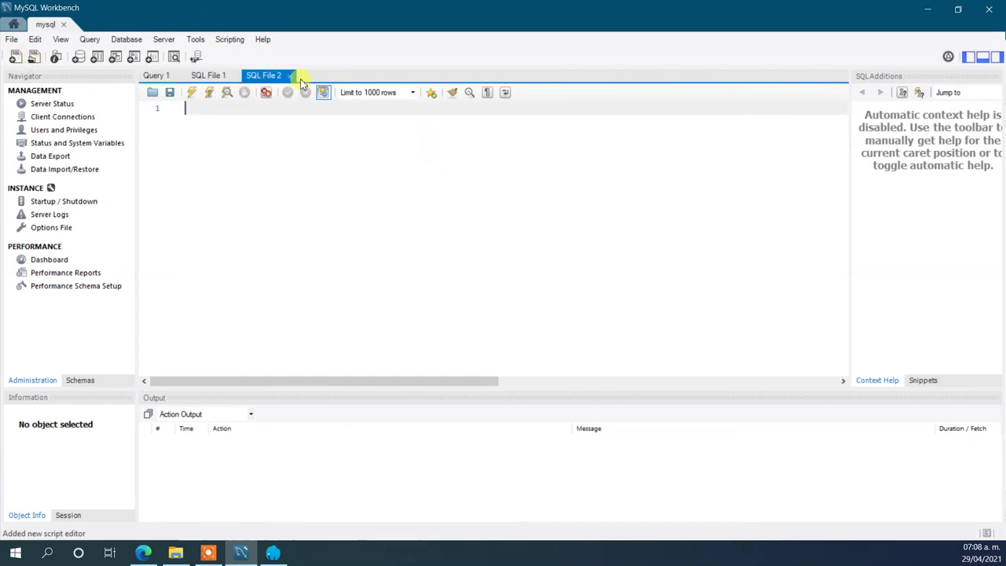
pyautogui.click(234, 79)
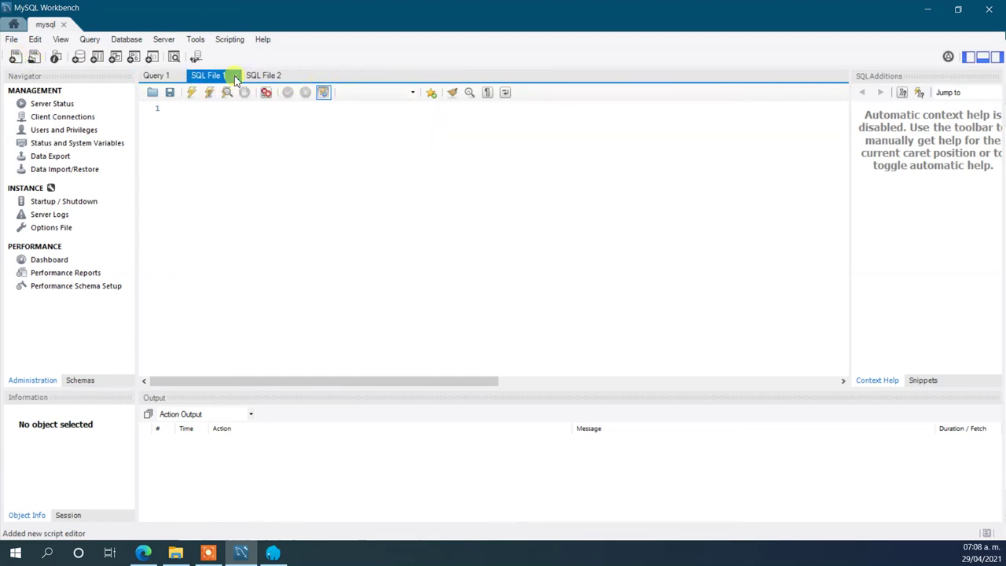
pyautogui.click(234, 77)
pyautogui.click(223, 76)
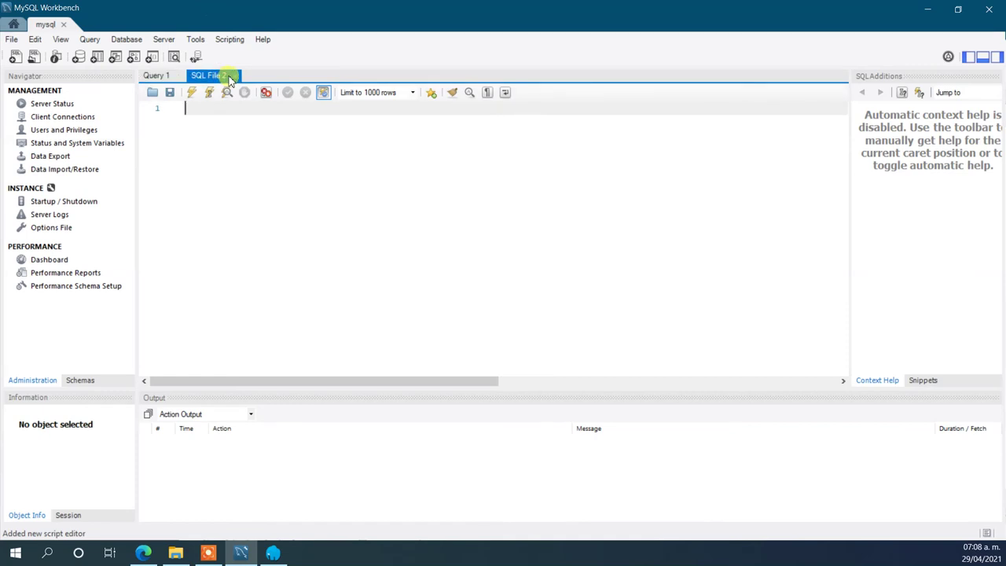
pyautogui.click(230, 75)
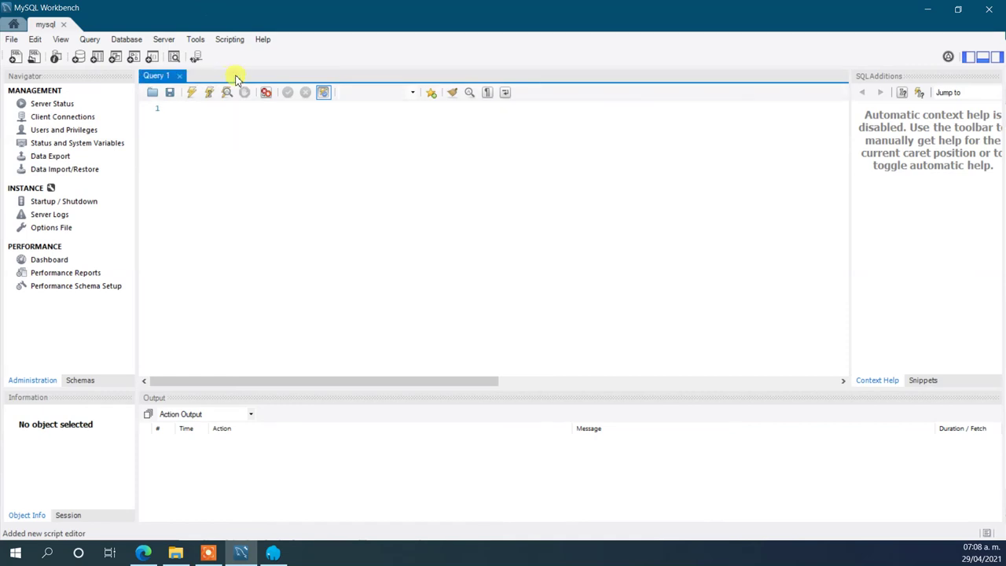
# Step: Review the help commands for documentation, forums, bug reports, log files and updates
pyautogui.click(262, 41)
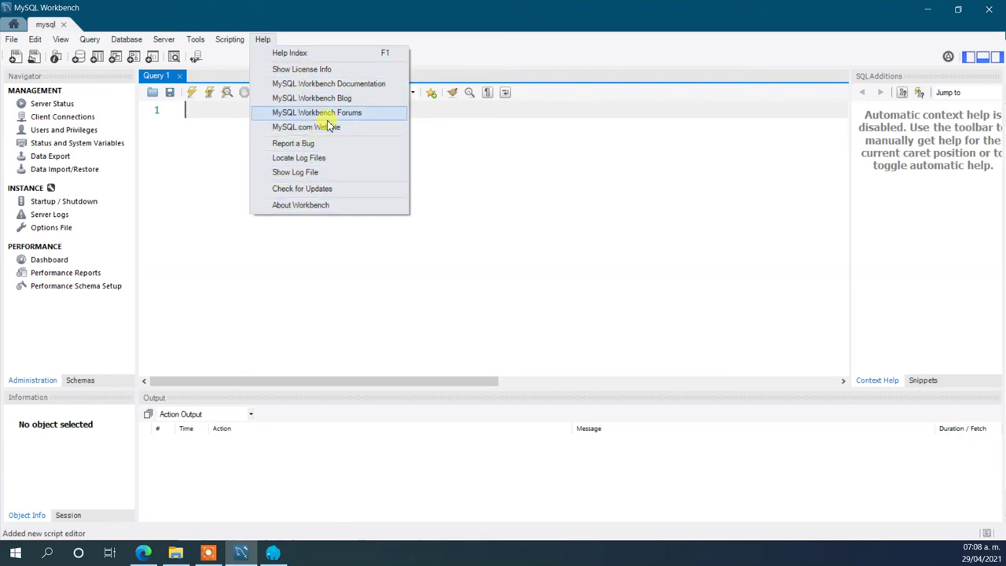
pyautogui.click(533, 191)
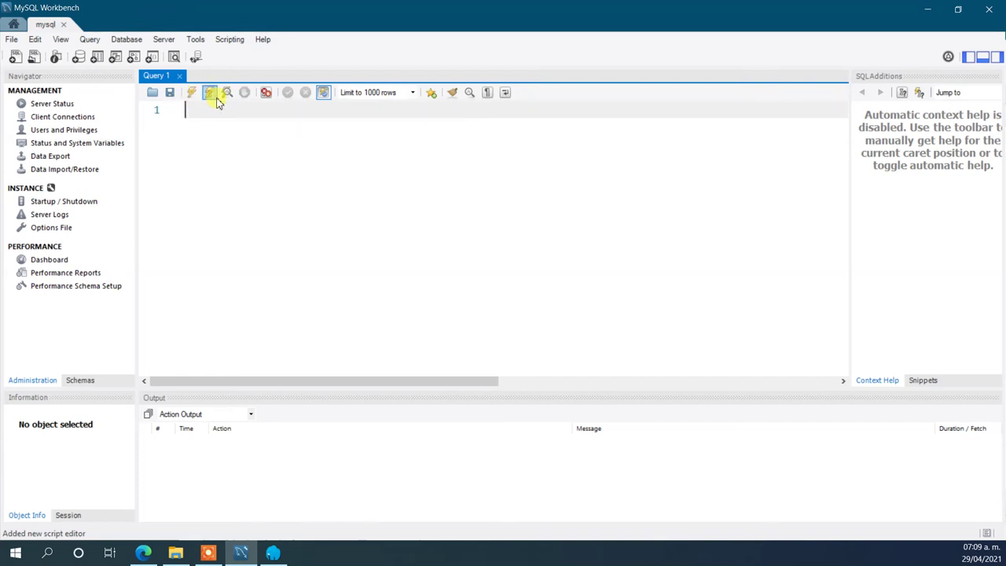
# Step: Stop all services in Laragon, and try to run show databases; in the MySQL Workbench query tab
pyautogui.click(272, 552)
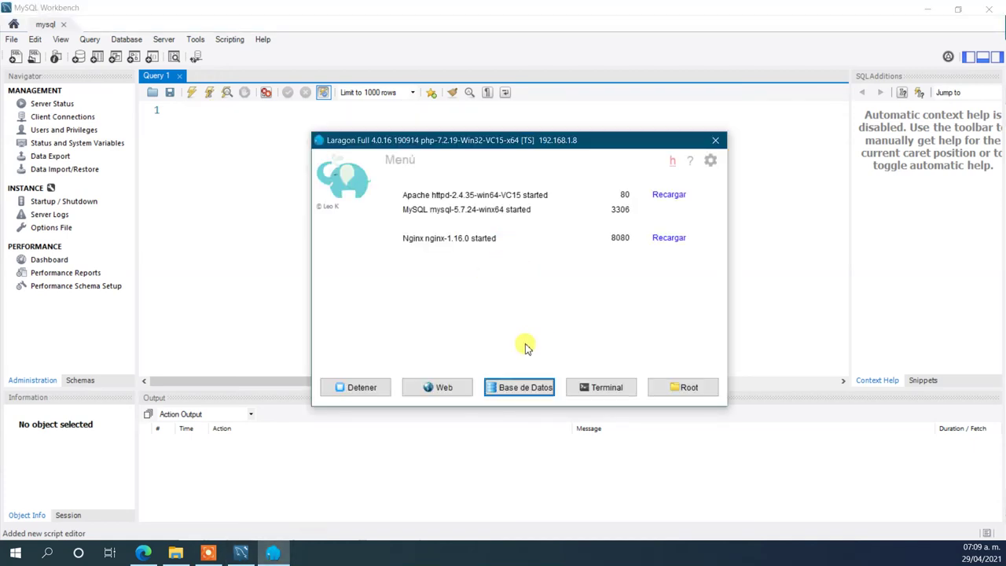
pyautogui.click(359, 387)
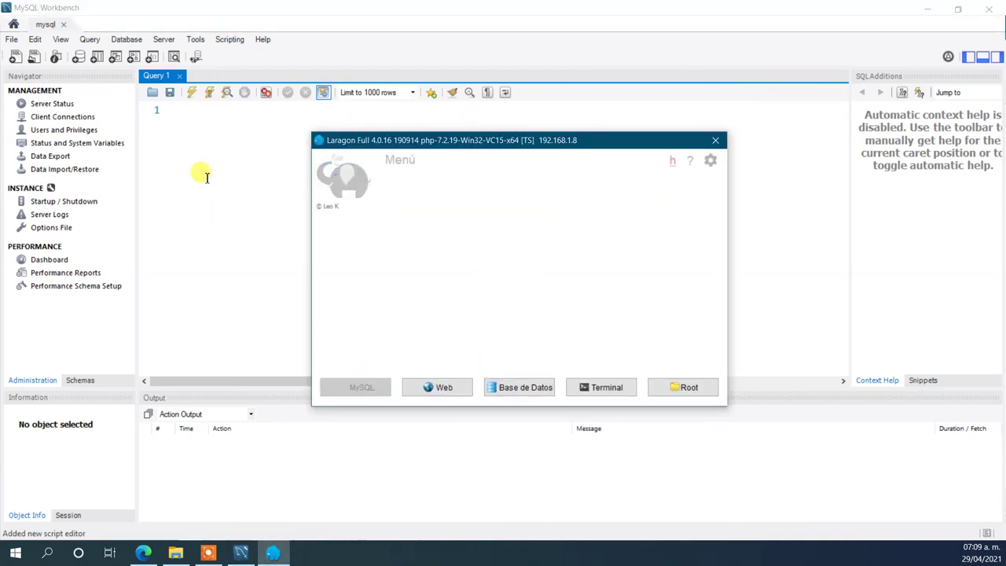
pyautogui.click(203, 171)
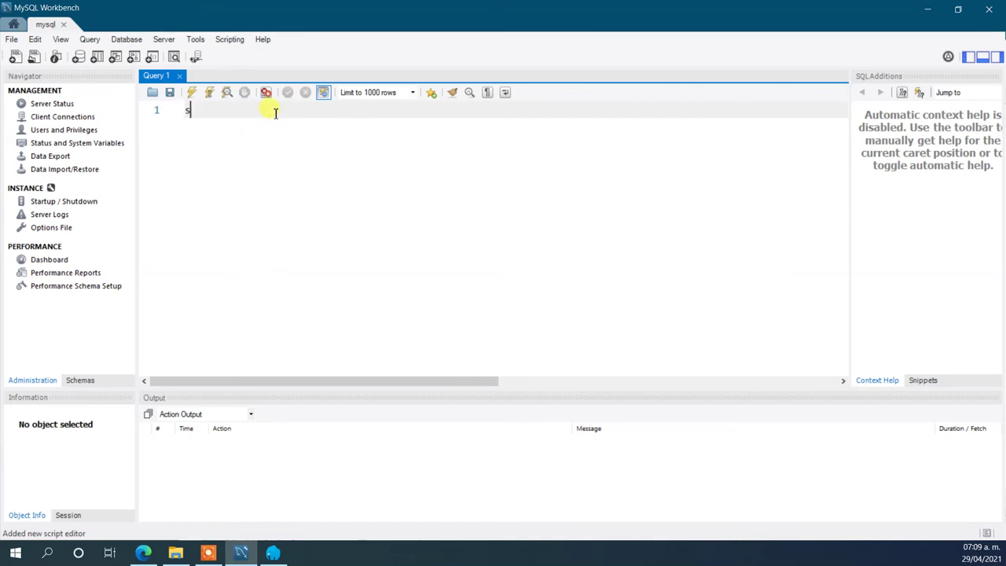
pyautogui.write('show databases;')
pyautogui.click(208, 91)
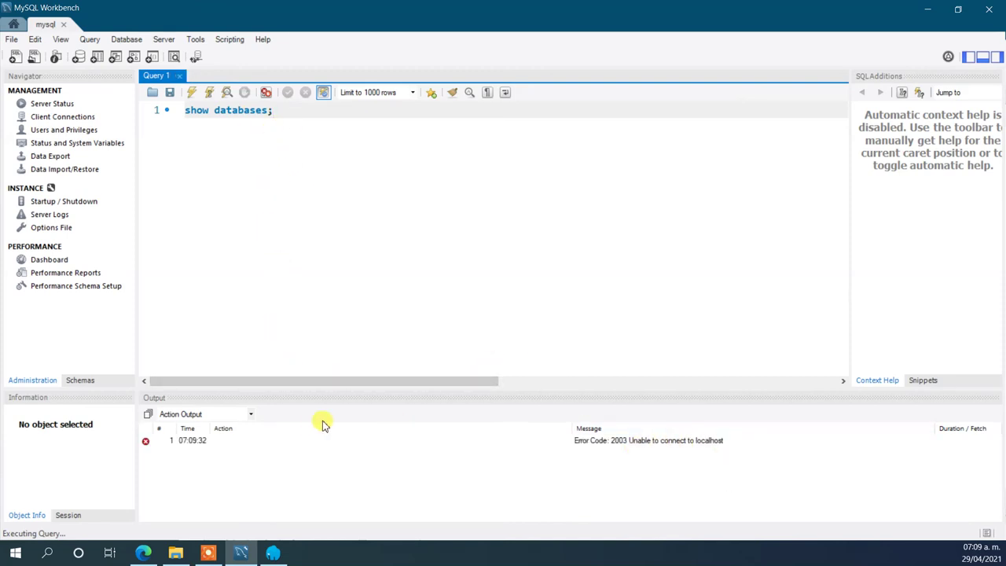
pyautogui.click(559, 433)
pyautogui.moveTo(559, 433); pyautogui.dragTo(470, 439)
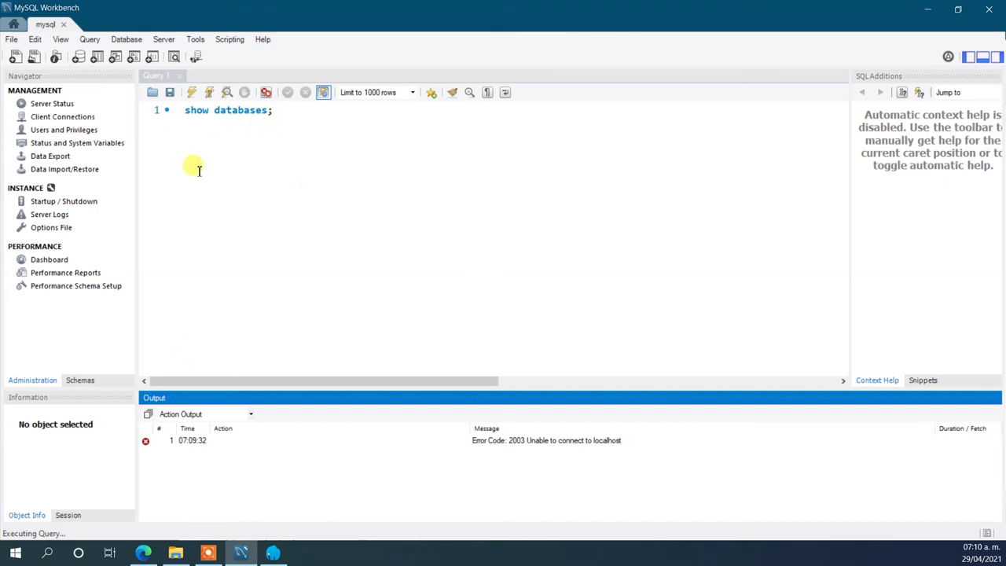
# Step: Start all services in Laragon, and rerun show databases; in MySQL Workbench, entering the account password to reconnect
pyautogui.click(273, 554)
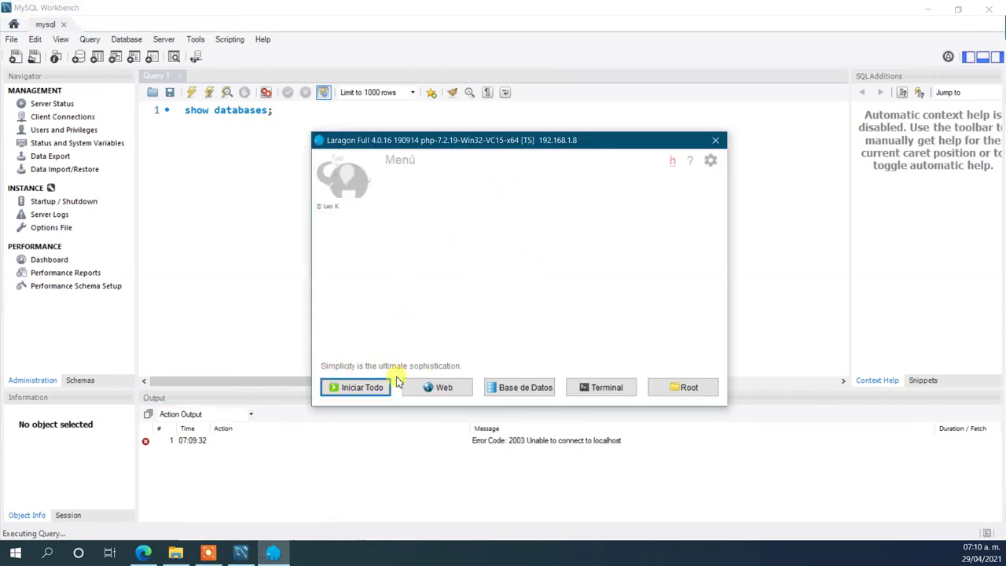
pyautogui.click(363, 390)
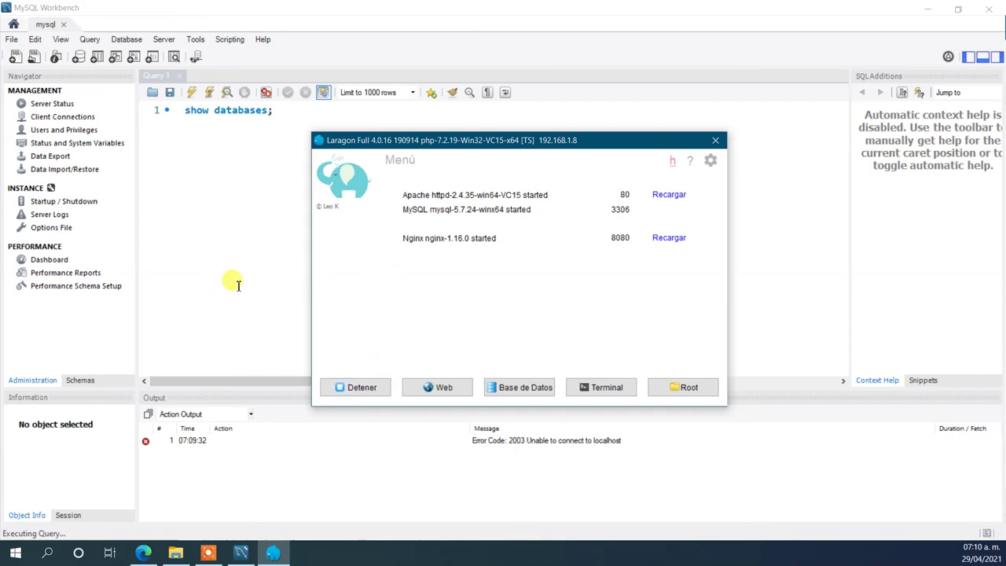
pyautogui.click(257, 238)
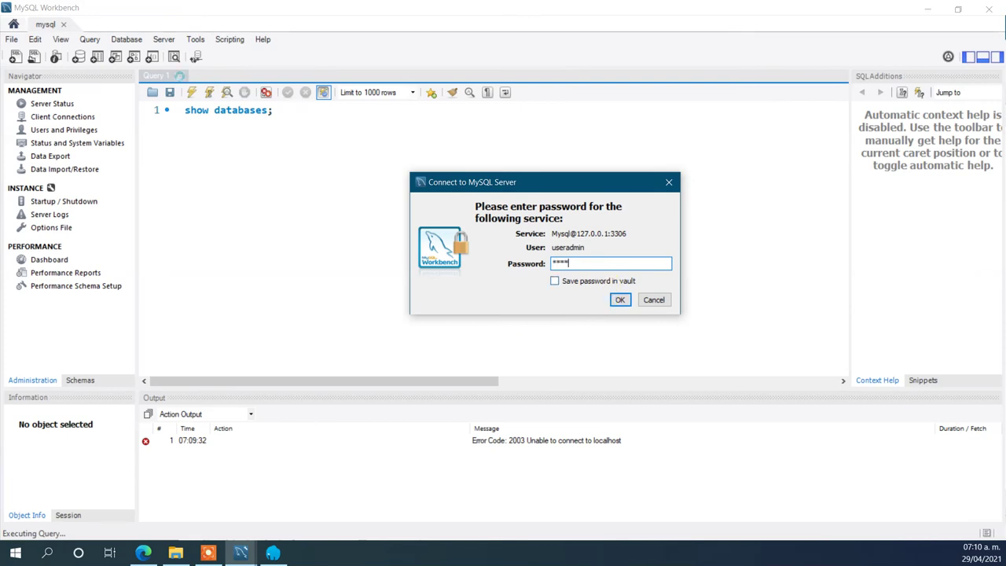
pyautogui.click(620, 300)
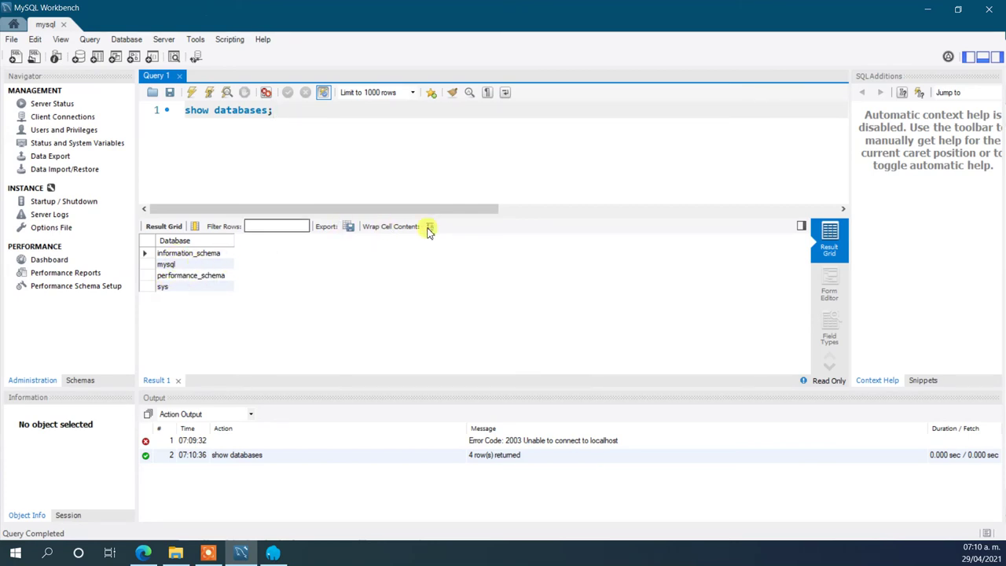
pyautogui.moveTo(522, 218); pyautogui.dragTo(525, 250)
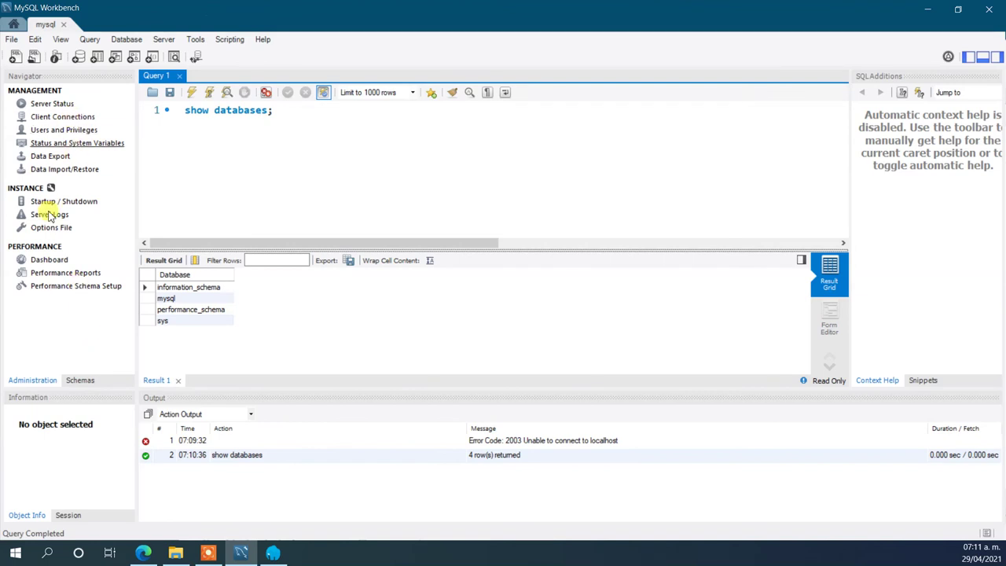
# Step: Examine the object categories of the sys schema in the schema list, refresh the list and leave the schema collapsed
pyautogui.click(80, 380)
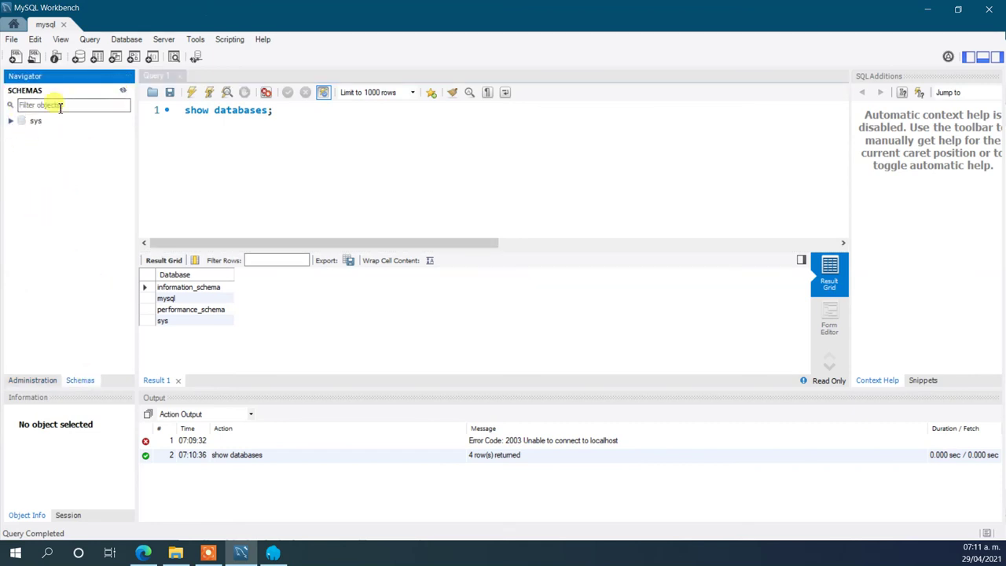
pyautogui.click(234, 153)
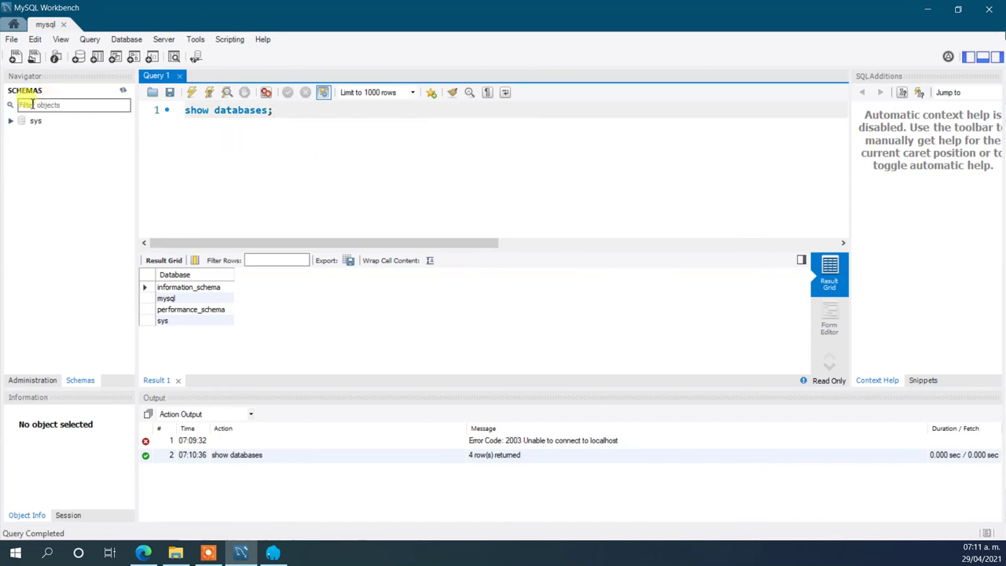
pyautogui.click(11, 121)
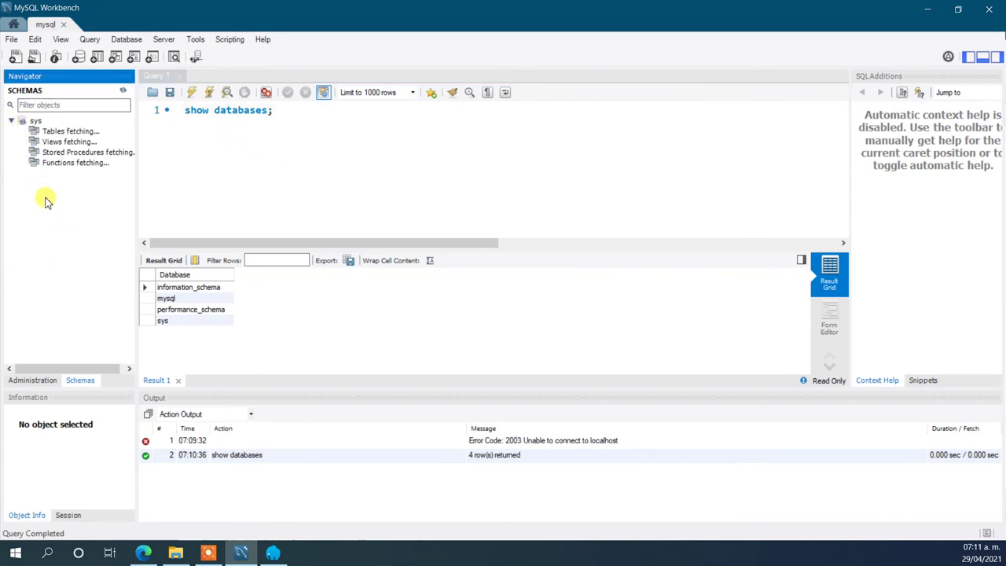
pyautogui.click(11, 121)
pyautogui.click(11, 121)
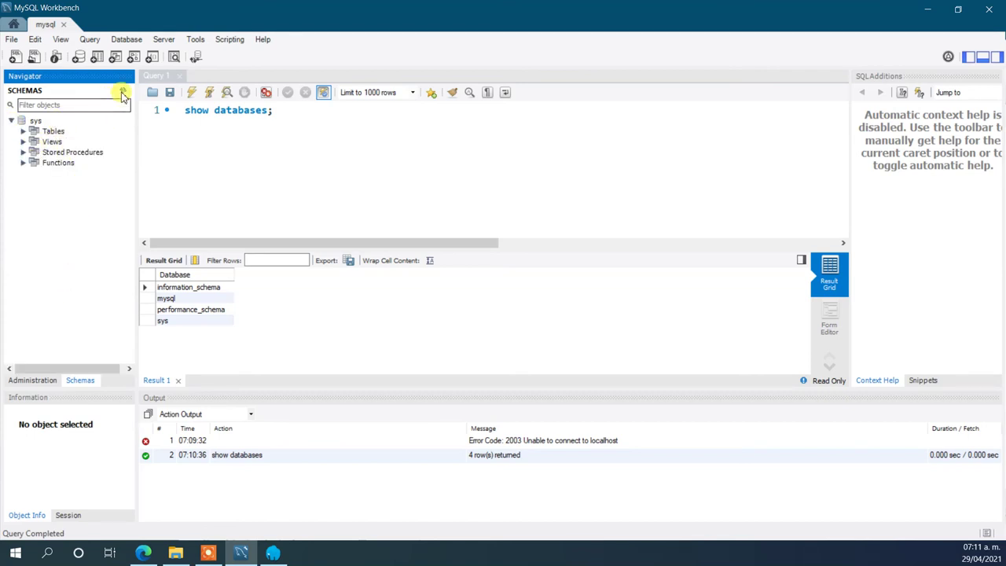
pyautogui.click(123, 90)
pyautogui.click(216, 164)
pyautogui.click(11, 121)
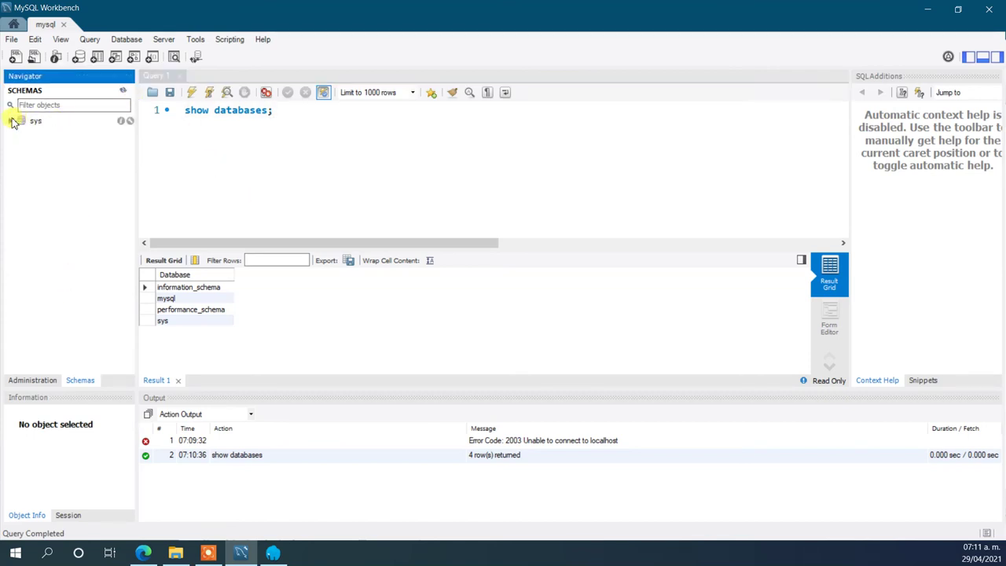
pyautogui.click(220, 164)
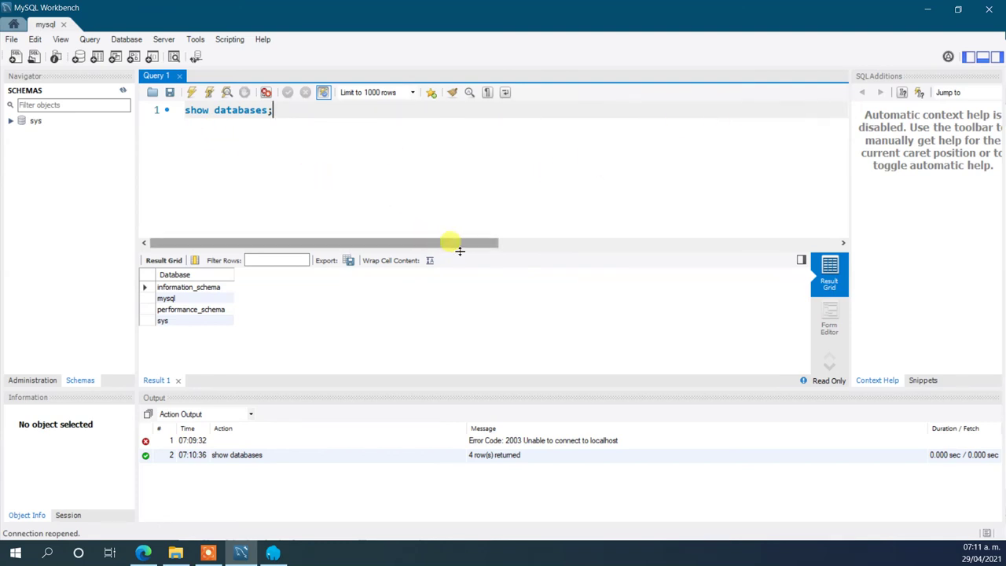
# Step: Enlarge the query editor area and reduce the height of the output area
pyautogui.moveTo(458, 252); pyautogui.dragTo(424, 195)
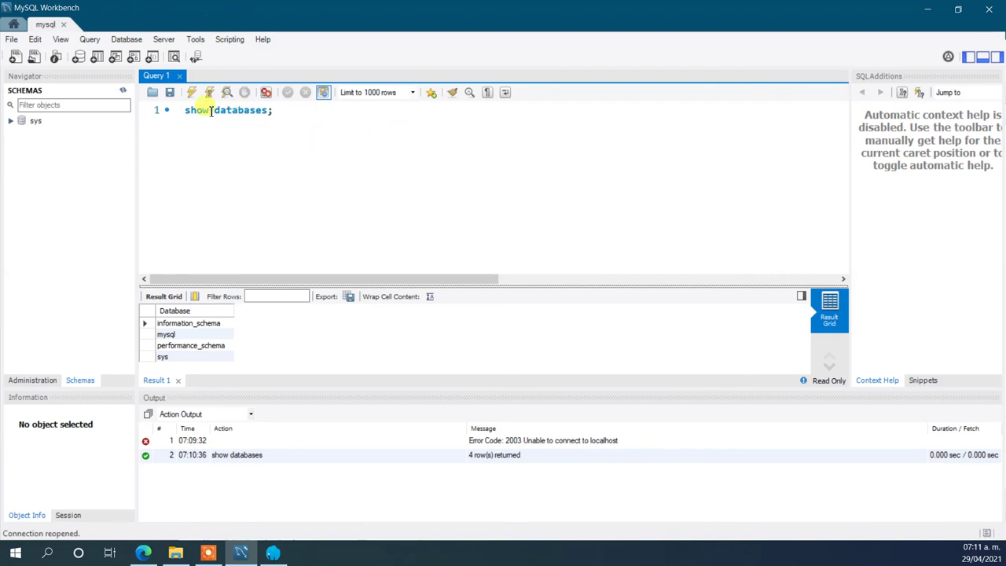
pyautogui.click(164, 111)
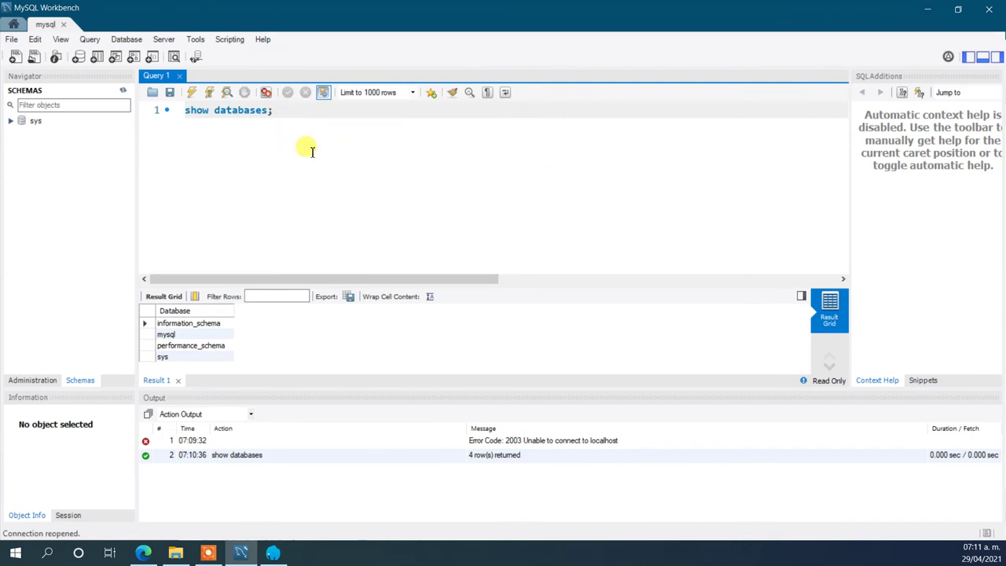
pyautogui.moveTo(412, 390); pyautogui.dragTo(416, 441)
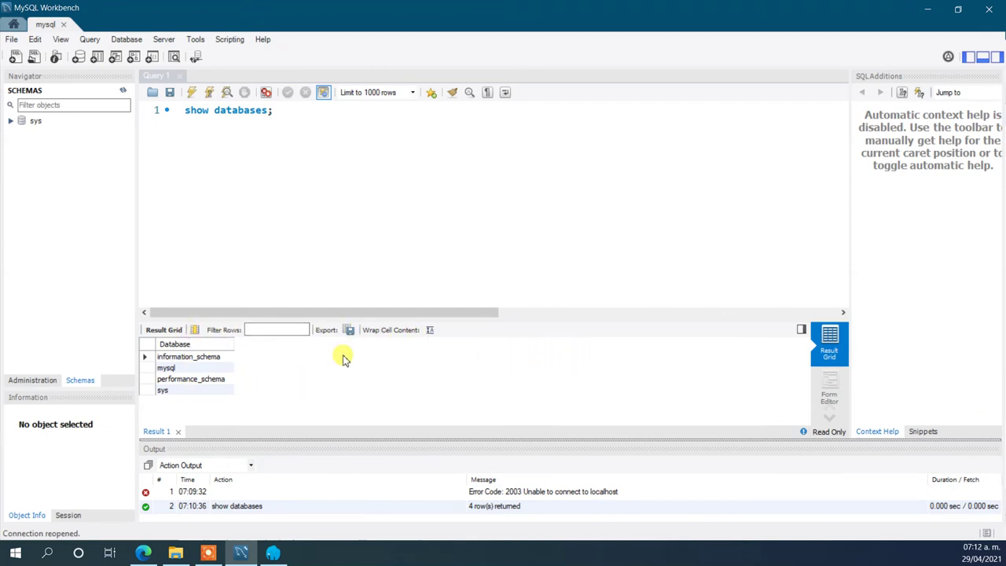
pyautogui.click(284, 116)
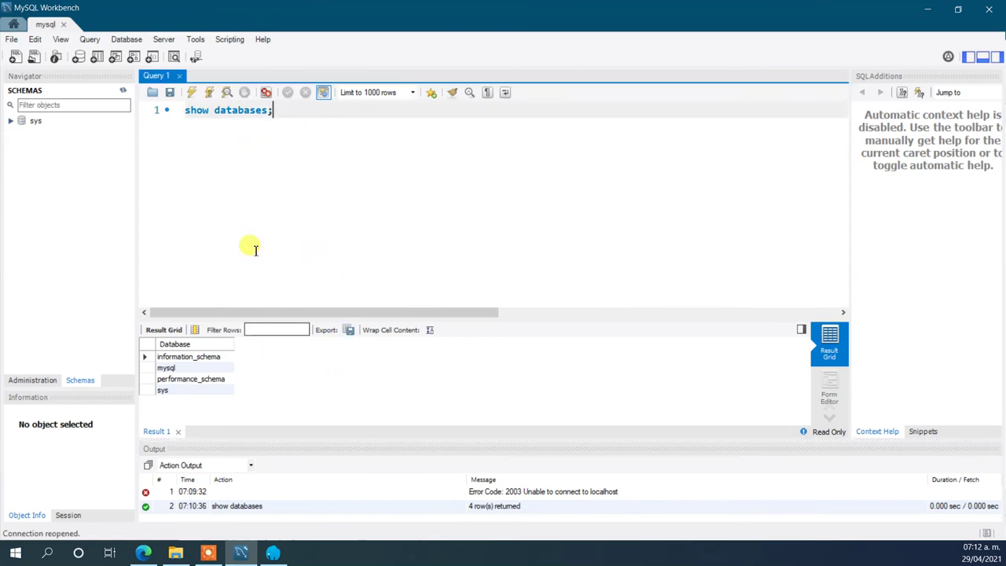
# Step: Query all rows of the sys_config table in the sys schema, and select the SELECT * FROM sys.sys_config; statement
pyautogui.click(12, 122)
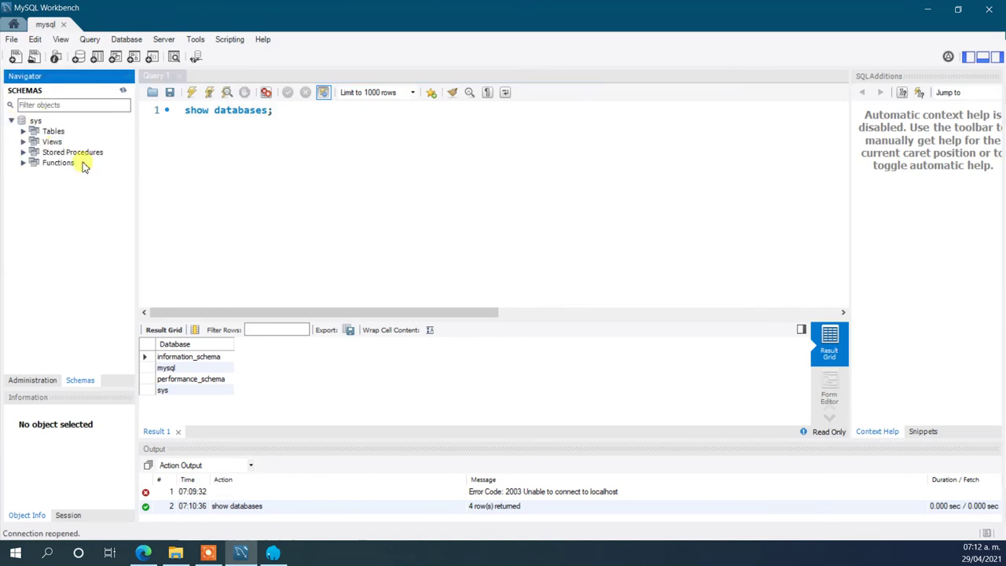
pyautogui.click(25, 131)
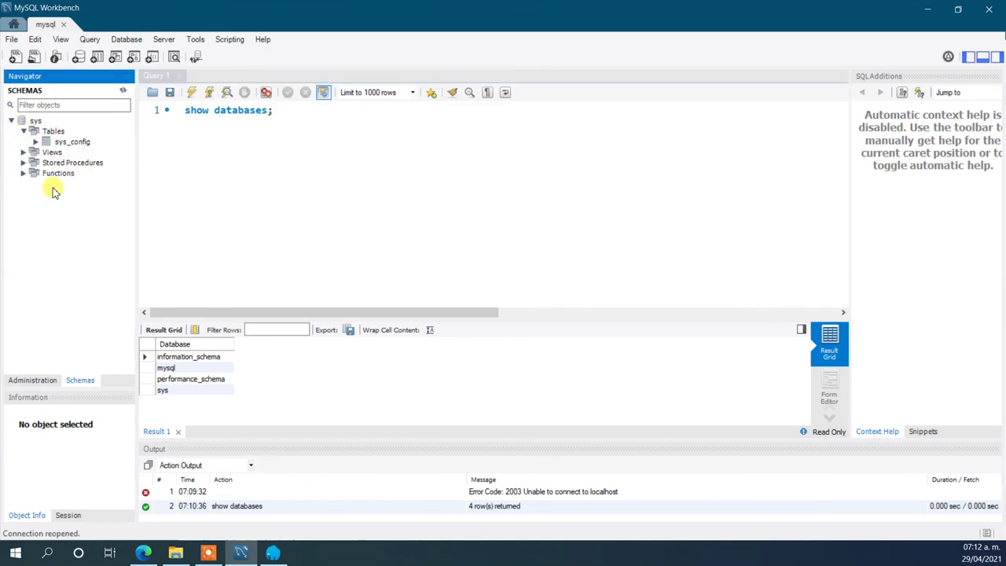
pyautogui.click(129, 143)
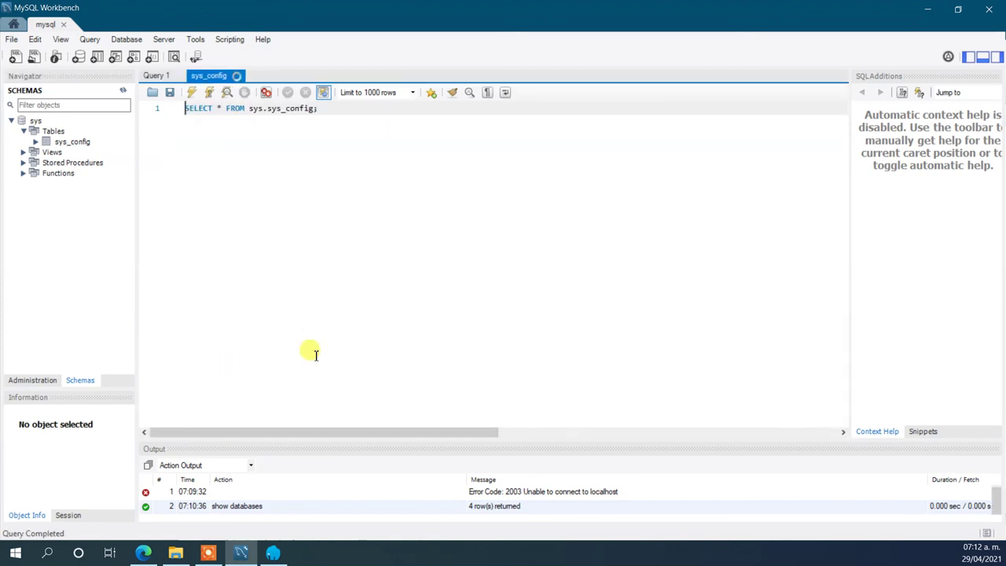
pyautogui.scroll(-1, 474, 383)
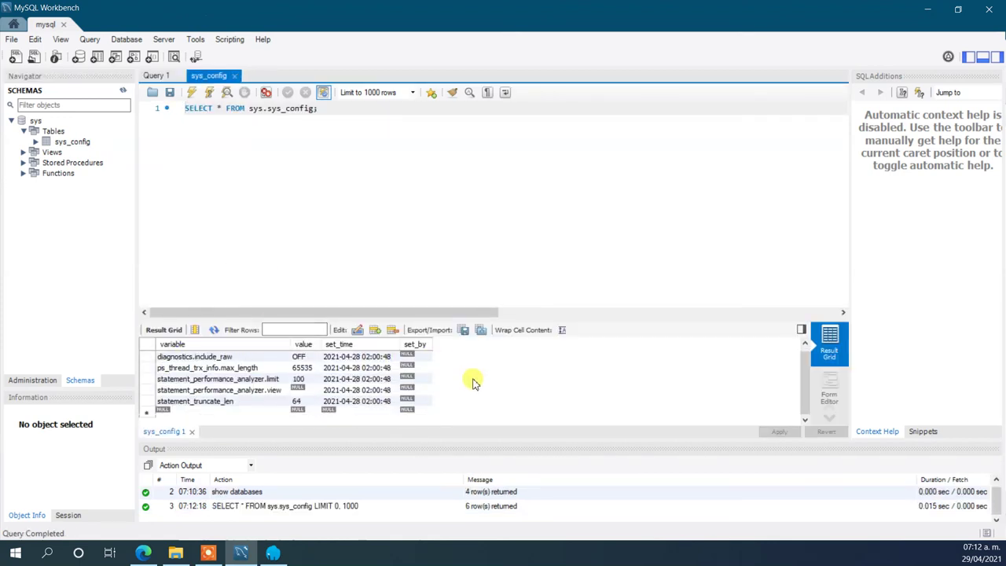
pyautogui.scroll(1, 469, 379)
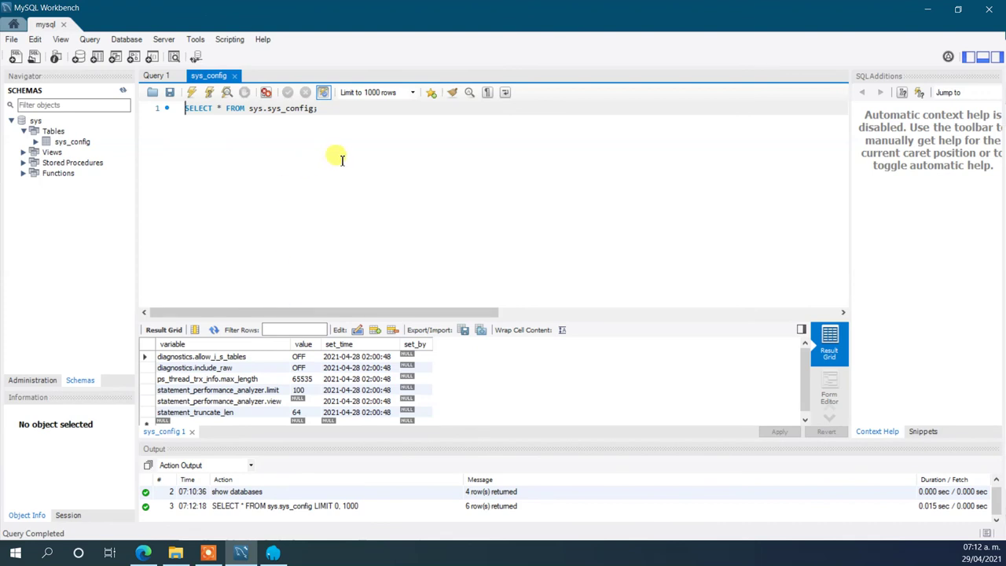
pyautogui.moveTo(320, 111); pyautogui.dragTo(192, 113)
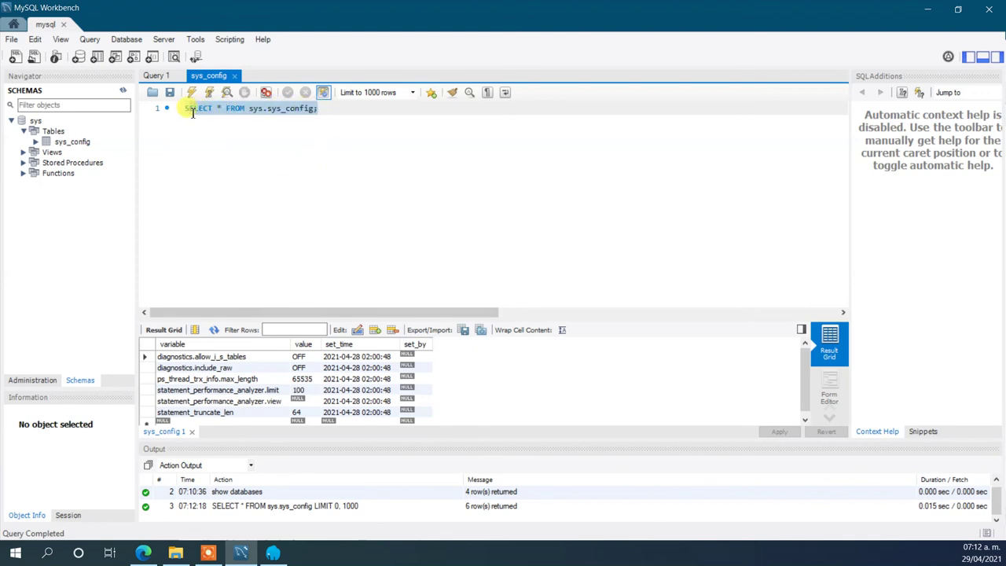
# Step: Compare the sys_config query with the show databases query, leaving the show databases query and its result displayed
pyautogui.press('Right')
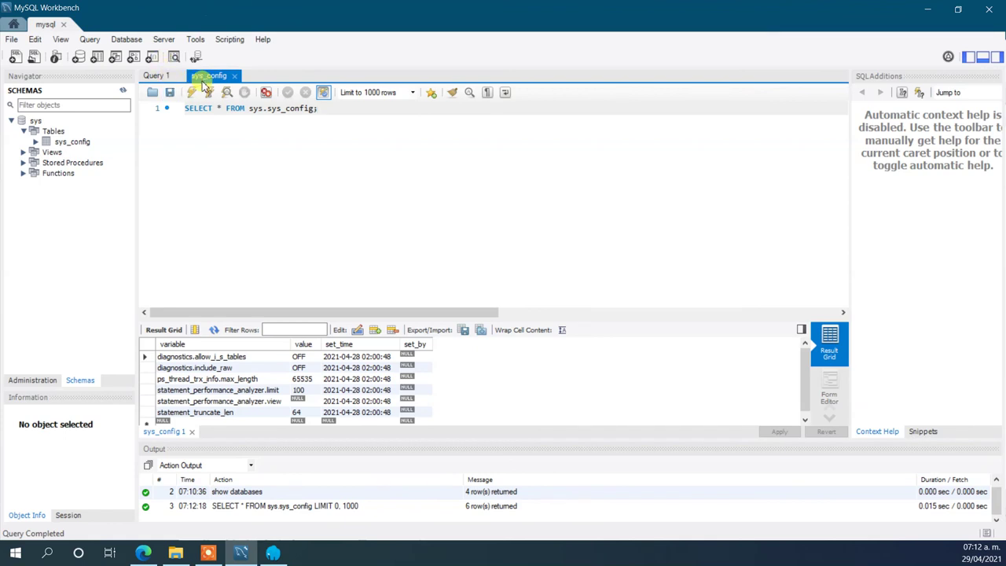
pyautogui.click(168, 76)
pyautogui.click(204, 76)
pyautogui.click(155, 76)
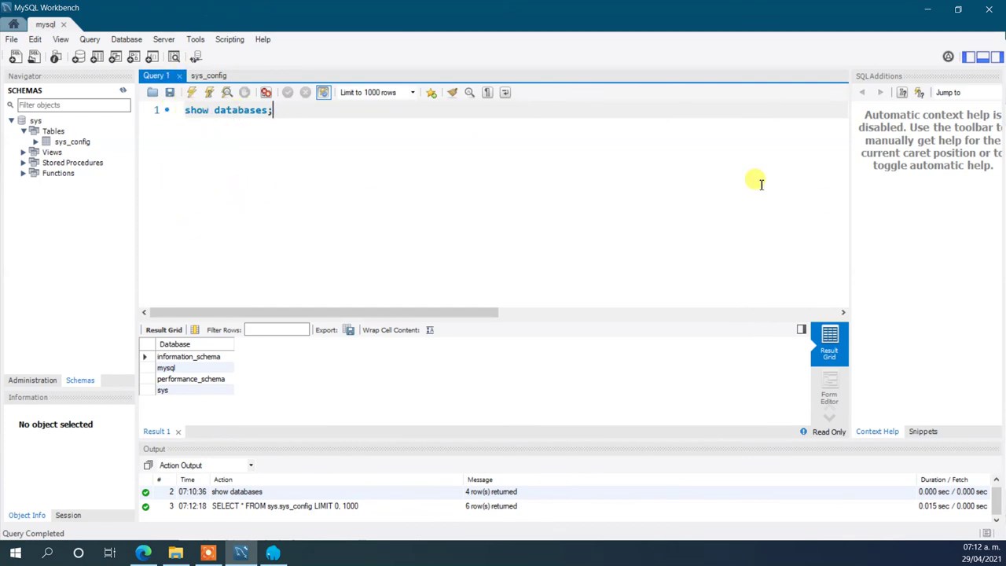
pyautogui.click(203, 77)
pyautogui.click(157, 75)
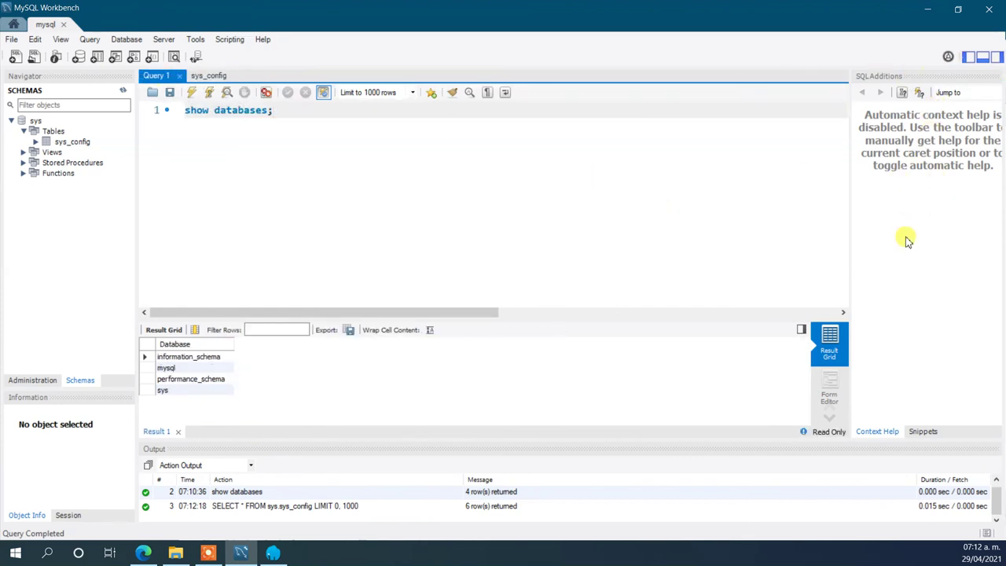
# Step: Widen the SQL Additions area and display its SQL DDL snippets
pyautogui.click(960, 95)
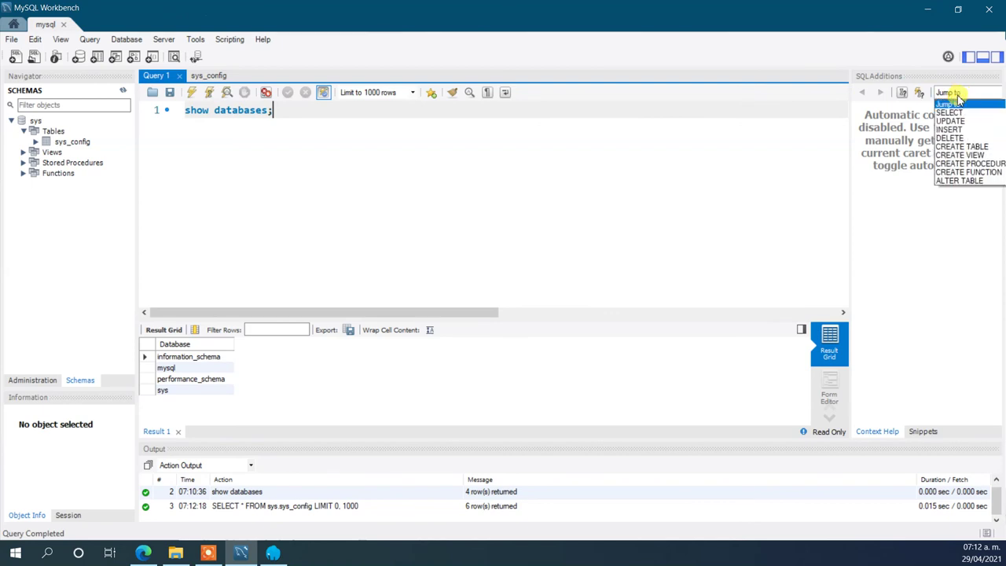
pyautogui.click(856, 204)
pyautogui.moveTo(851, 204); pyautogui.dragTo(740, 207)
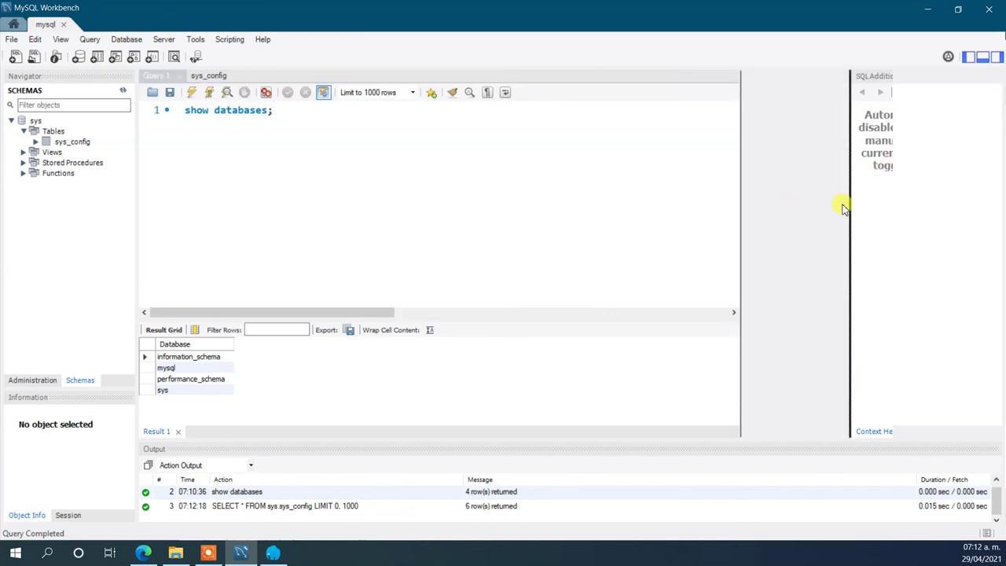
pyautogui.click(814, 431)
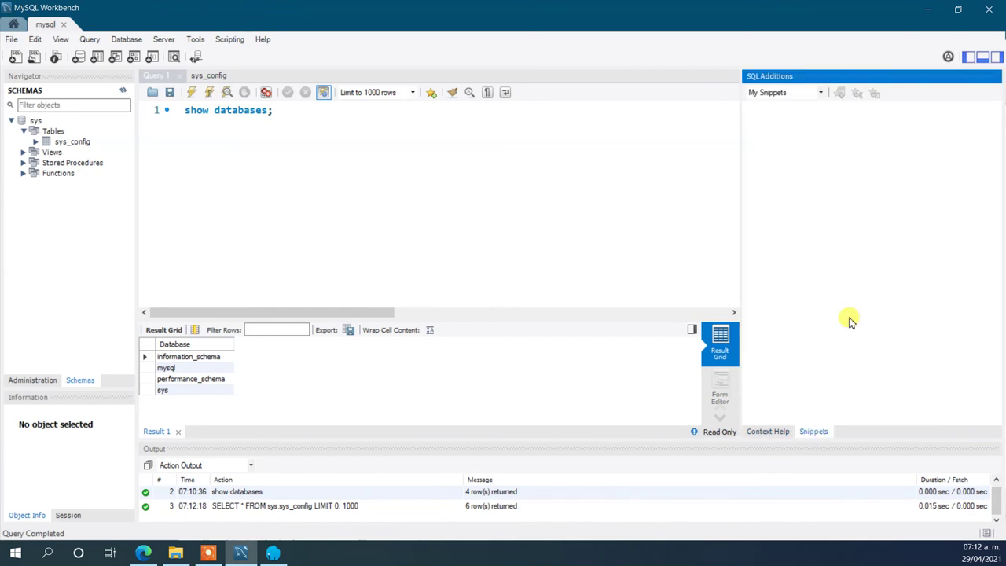
pyautogui.click(819, 94)
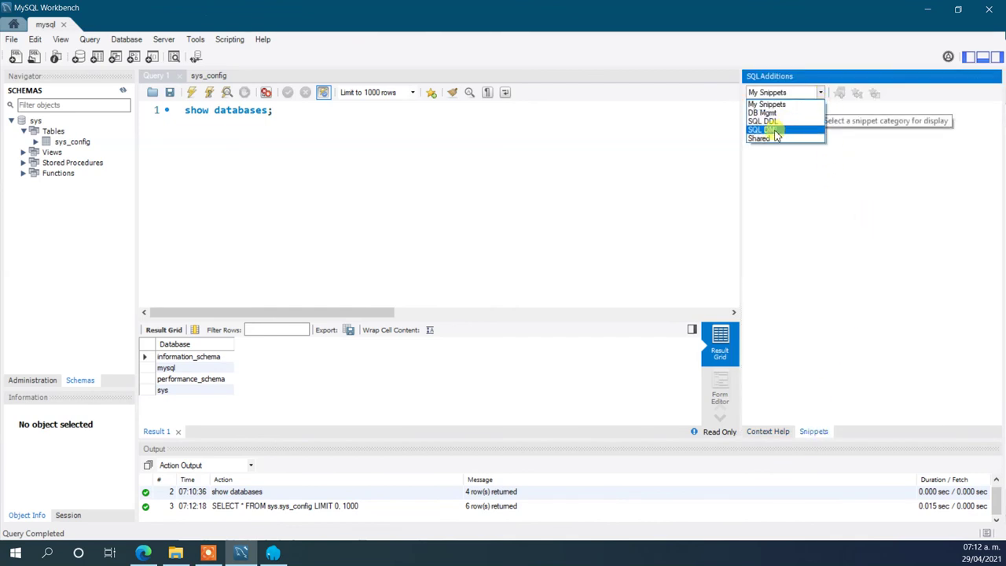
pyautogui.click(774, 121)
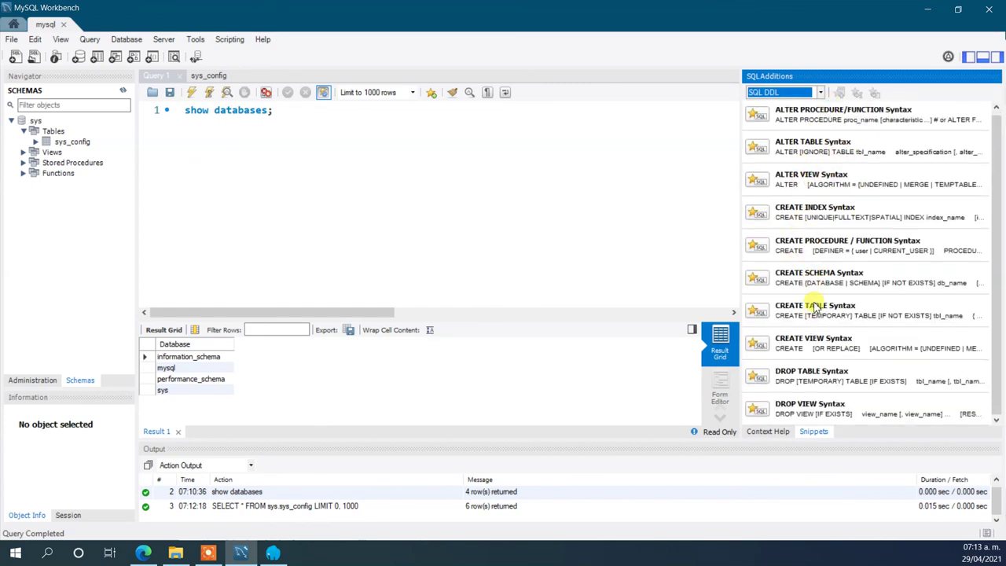
# Step: Examine the ALTER PROCEDURE/FUNCTION Syntax snippet and close its preview
pyautogui.click(783, 117)
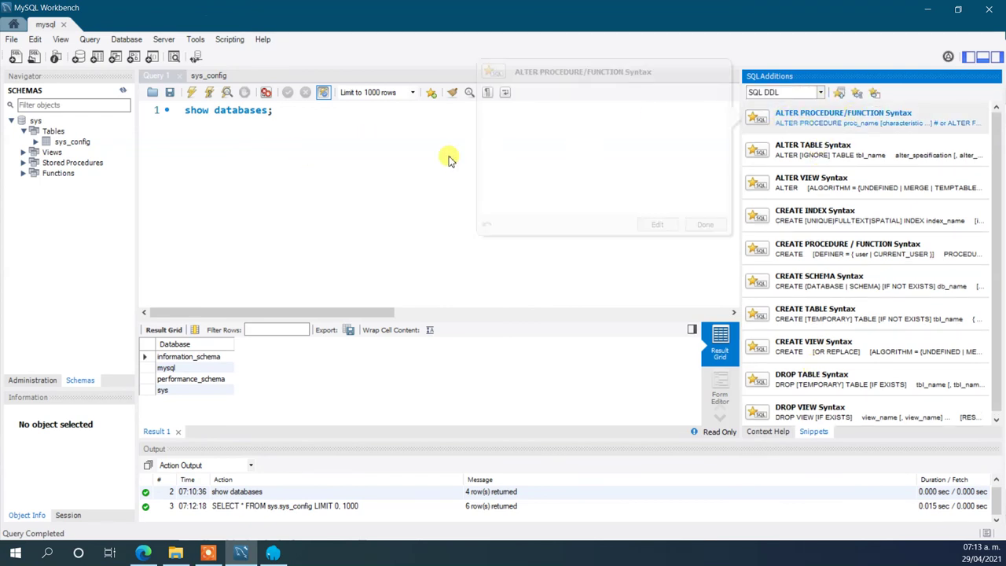
pyautogui.scroll(-1, 575, 172)
pyautogui.scroll(1, 579, 177)
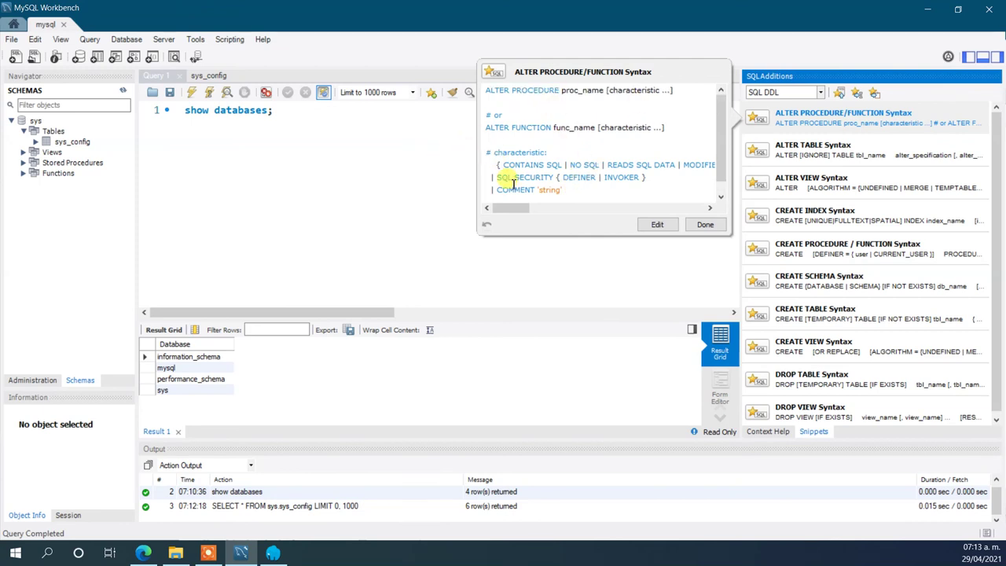
pyautogui.click(680, 249)
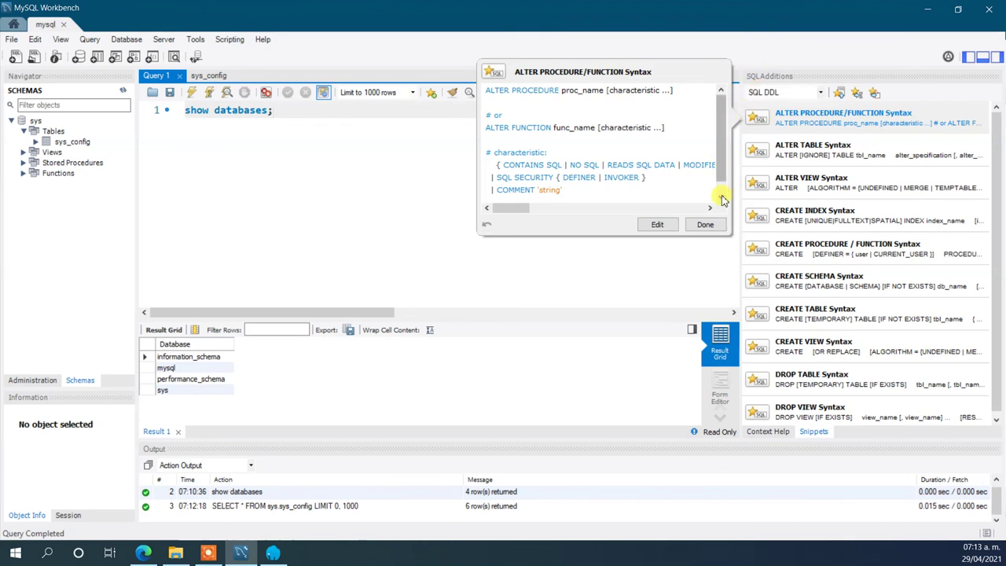
pyautogui.click(704, 225)
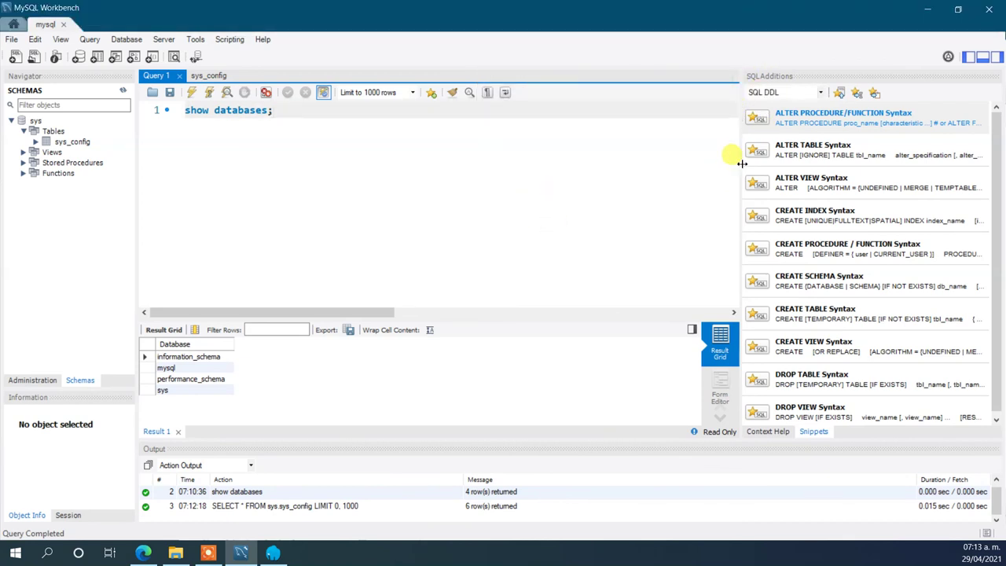
# Step: Narrow the SQL Additions area slightly and hide it to give the query editor the full width
pyautogui.moveTo(741, 164); pyautogui.dragTo(757, 165)
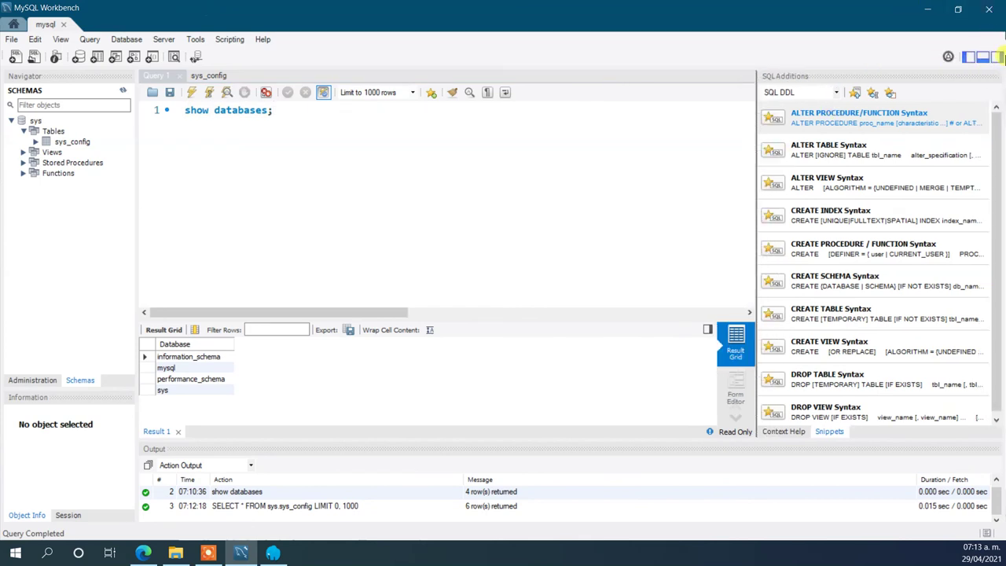
pyautogui.click(995, 58)
pyautogui.click(680, 169)
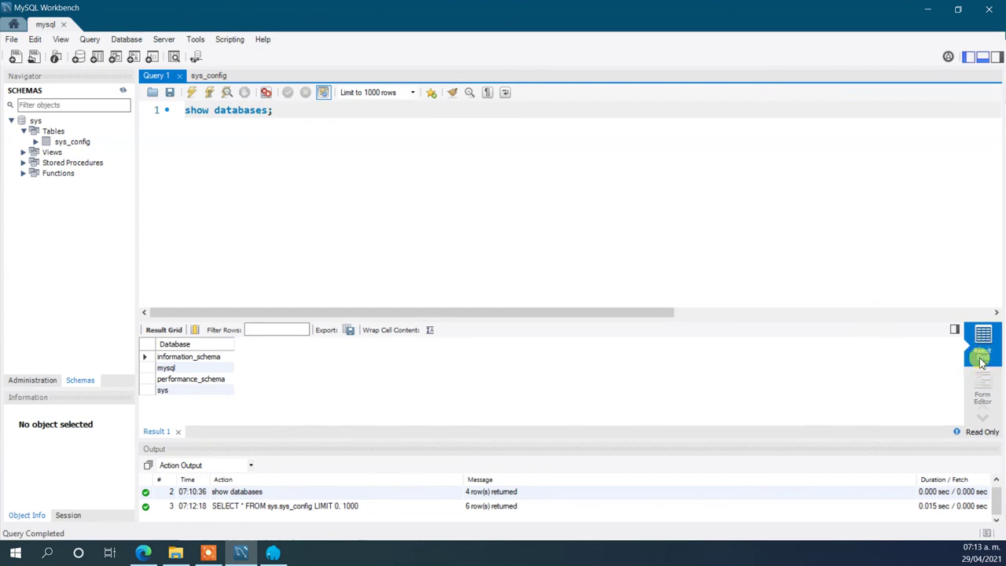
# Step: Display the show databases result in the Form Editor and step forward to its third record
pyautogui.click(983, 387)
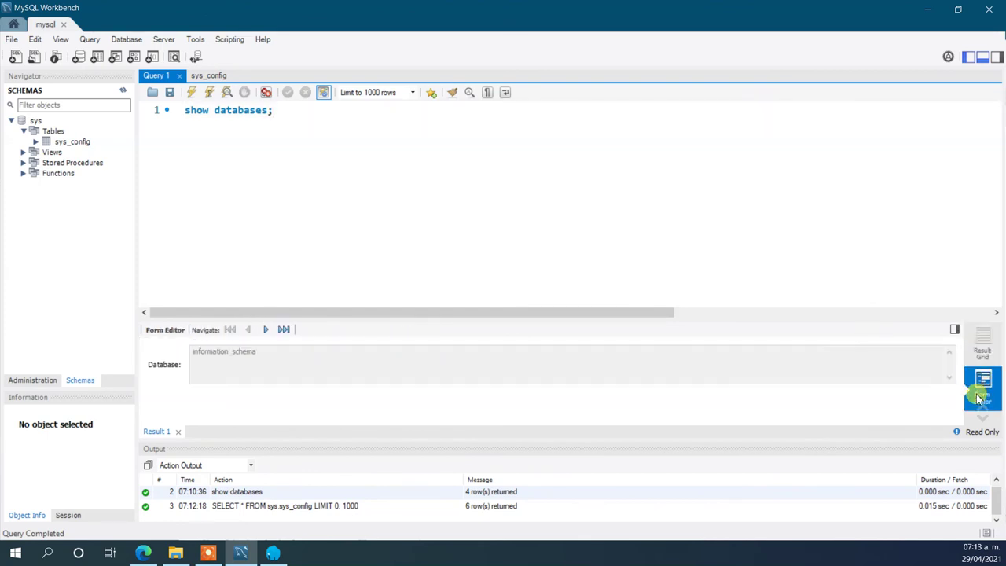
pyautogui.click(265, 330)
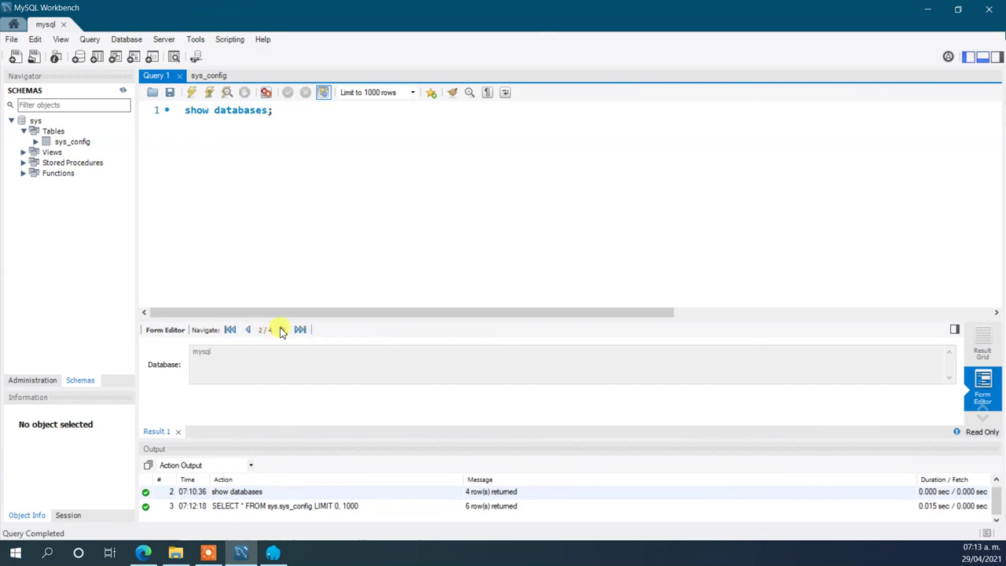
pyautogui.click(282, 330)
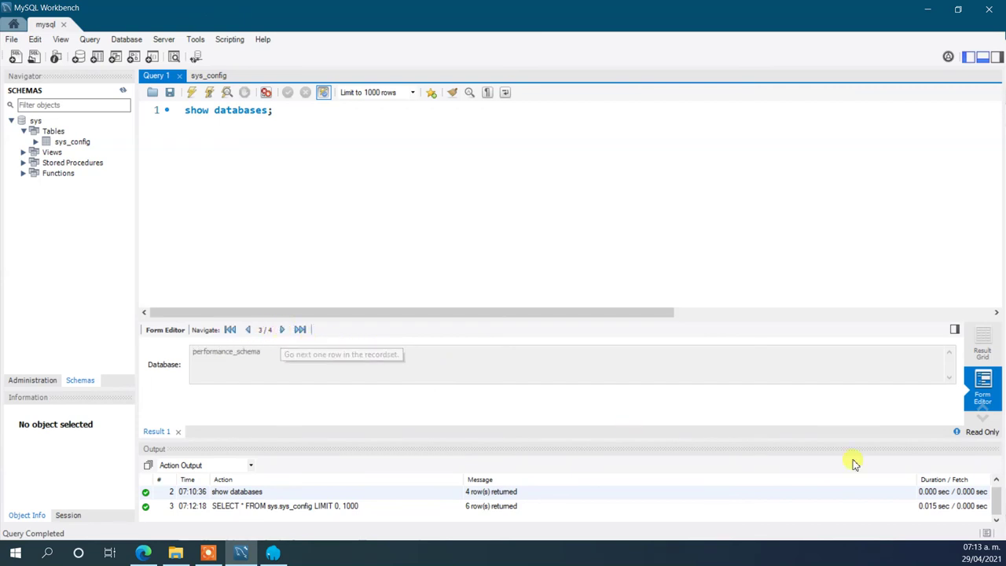
# Step: Enlarge the result area and examine the field types and query statistics of the show databases result
pyautogui.click(985, 421)
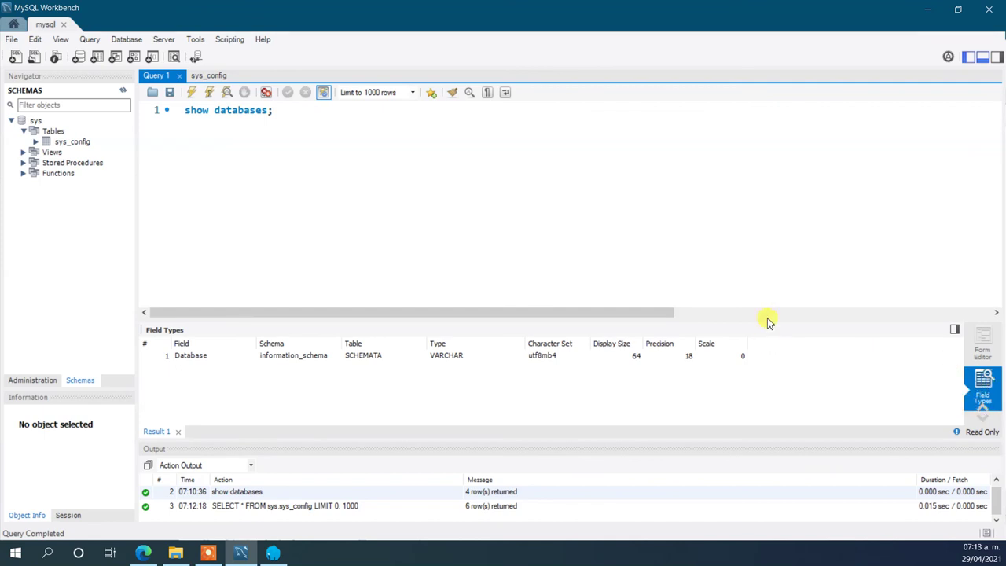
pyautogui.moveTo(720, 321); pyautogui.dragTo(711, 240)
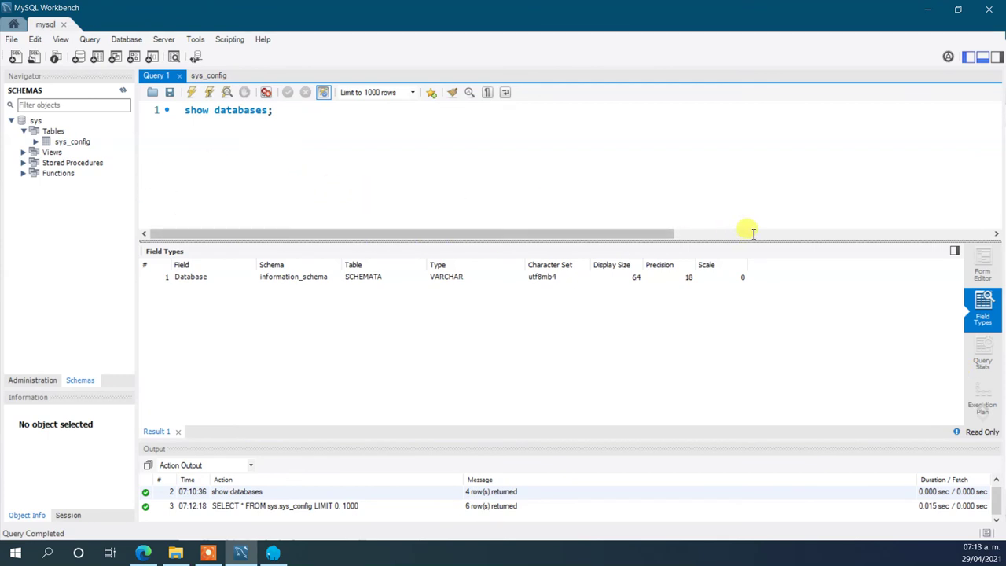
pyautogui.click(981, 355)
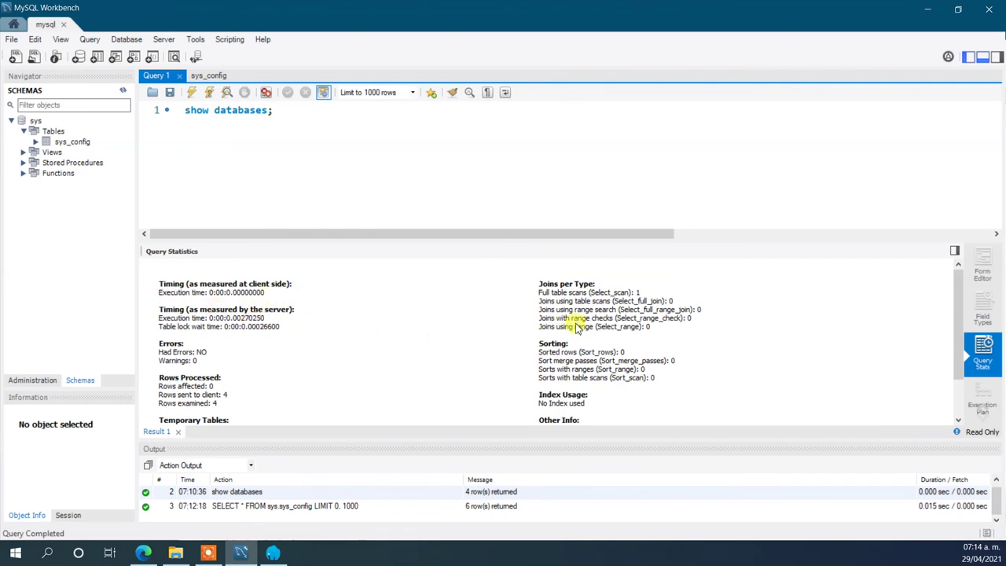
pyautogui.scroll(-2, 626, 333)
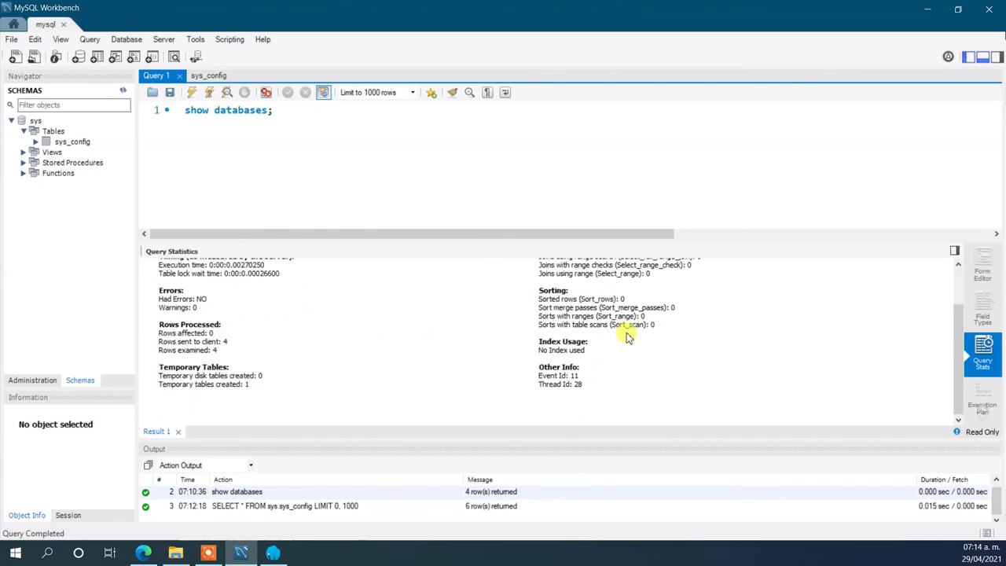
# Step: Try to display the execution plan of show databases, and reduce the result area's height to enlarge the query editor
pyautogui.click(987, 406)
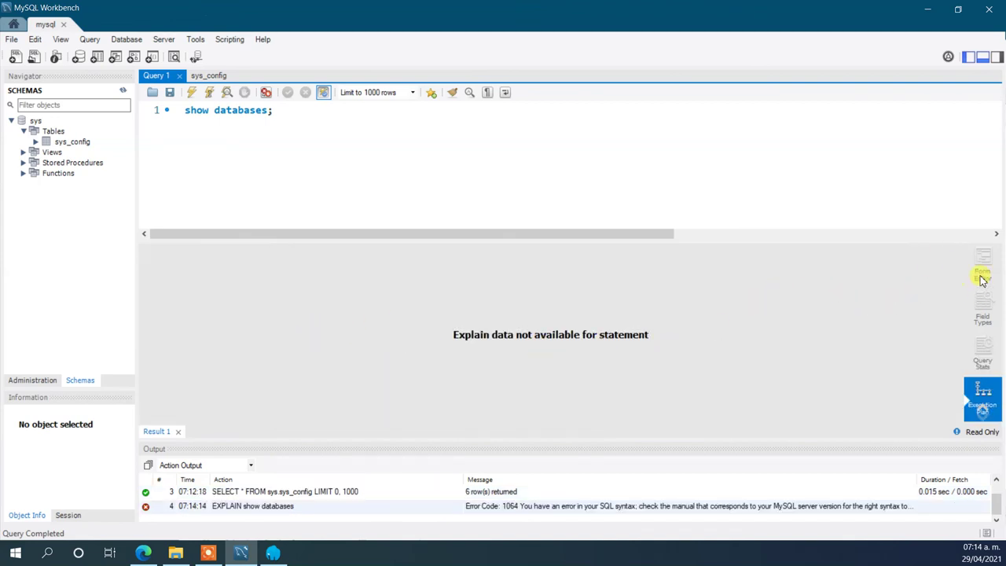
pyautogui.moveTo(708, 241); pyautogui.dragTo(698, 330)
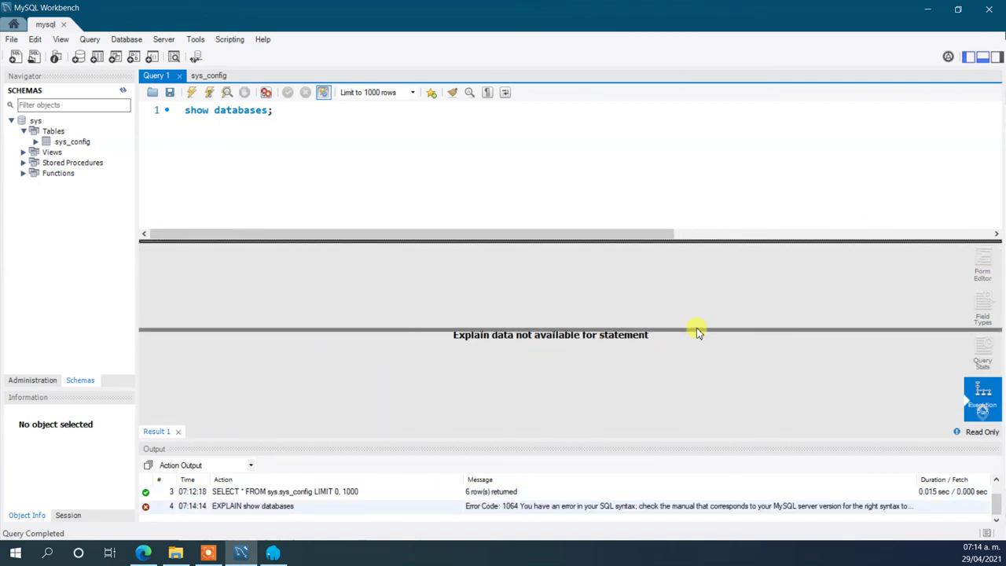
pyautogui.click(570, 220)
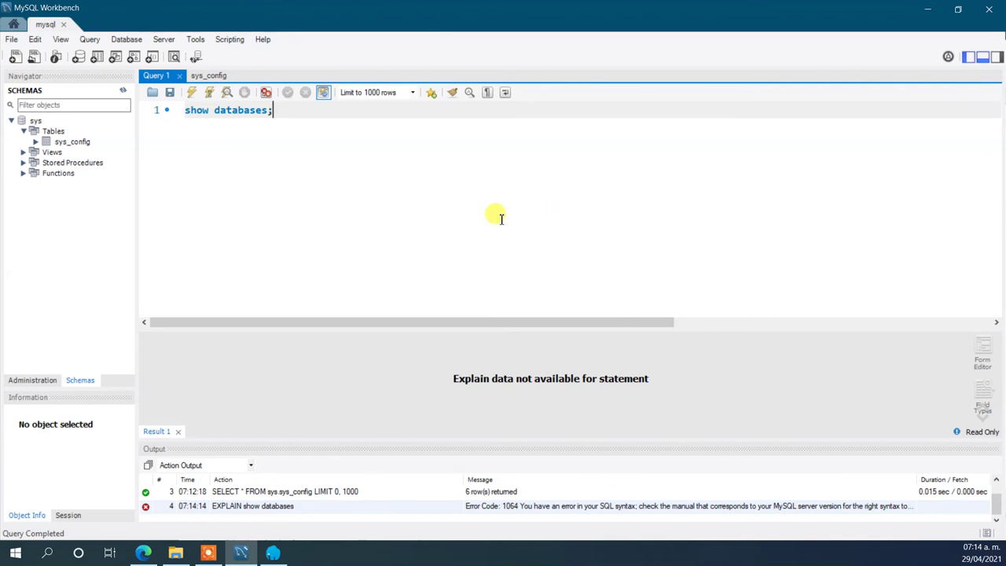